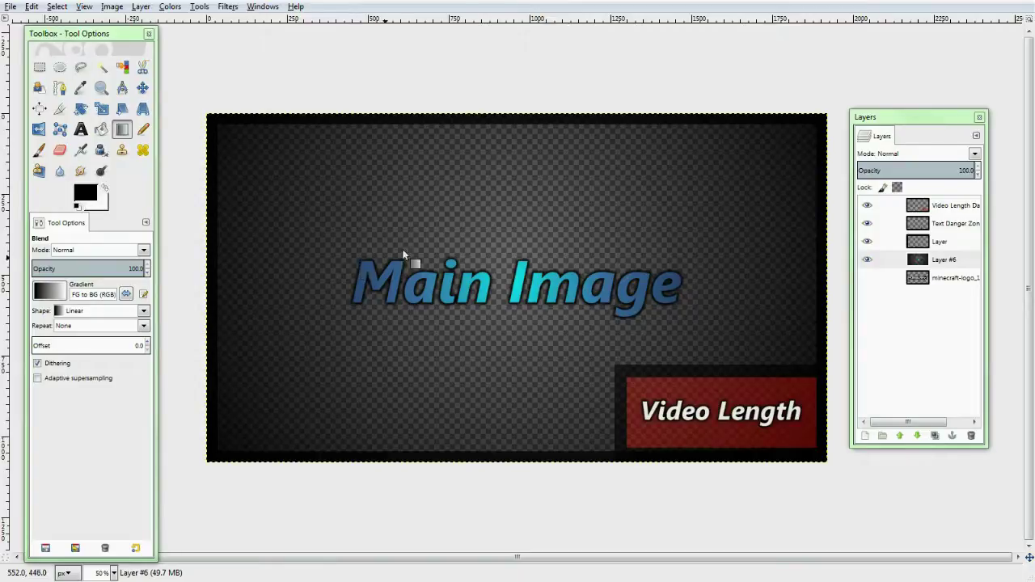
Step: Toggle the visibility of the Text Danger Zone layer and the one named Layer to see what each contains
click(867, 223)
click(867, 223)
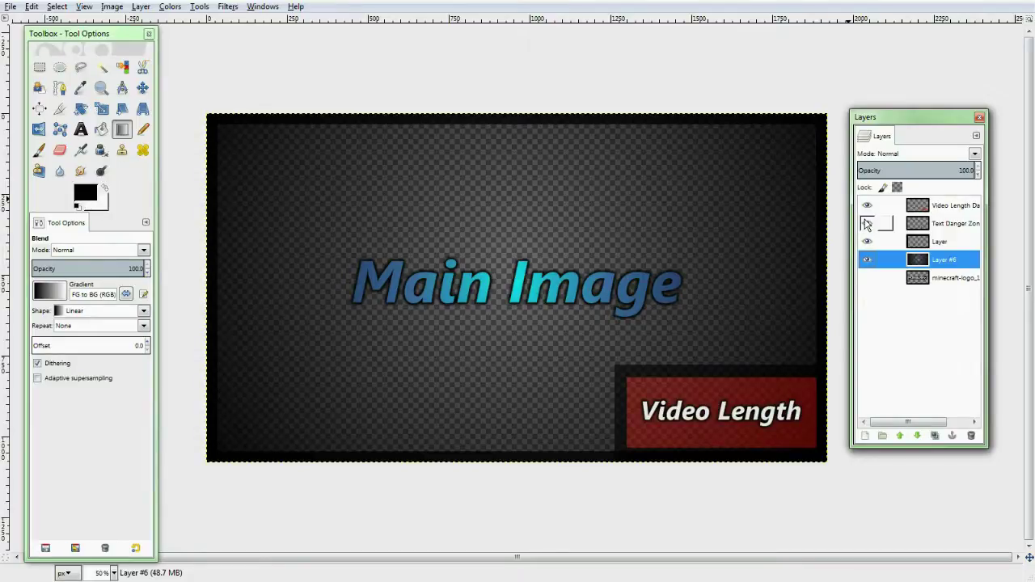
click(867, 224)
click(867, 223)
click(867, 241)
click(868, 241)
Step: Check the width and height settings for a new image without creating one
click(12, 7)
click(24, 19)
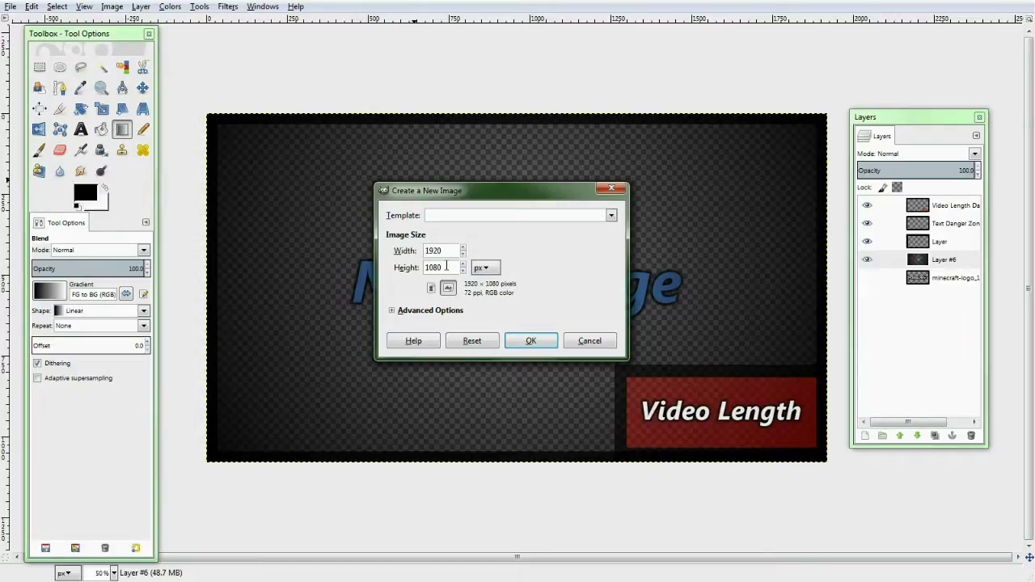
click(589, 341)
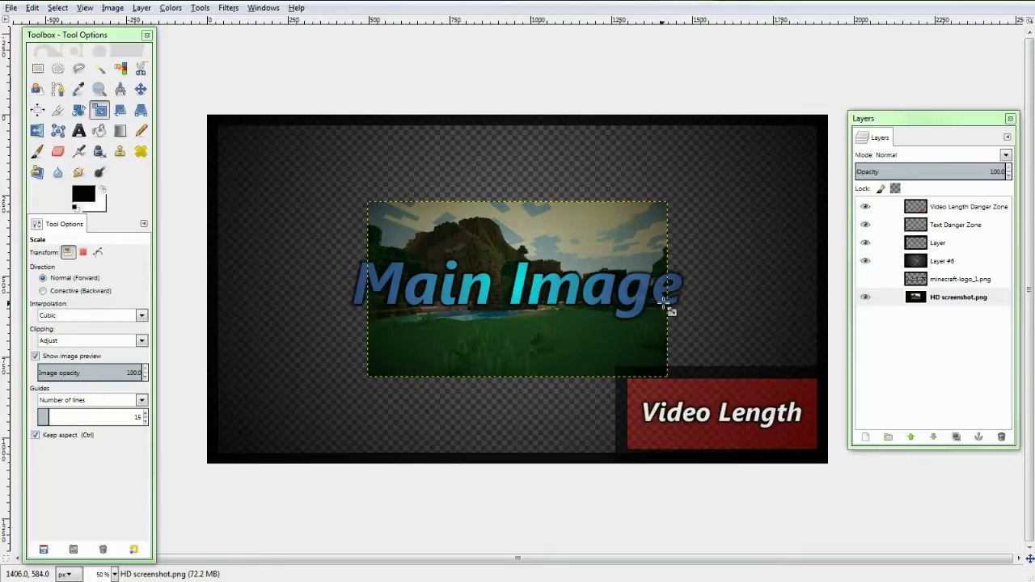
Step: Scale the HD screenshot.png layer from its corners to 1940 × 1140 px, covering the whole canvas
click(885, 297)
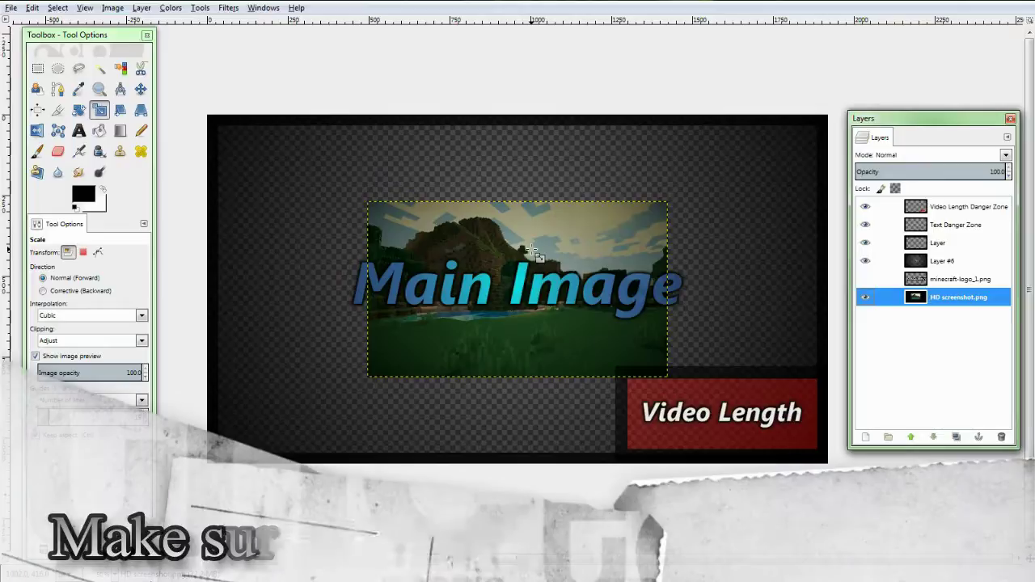
click(104, 120)
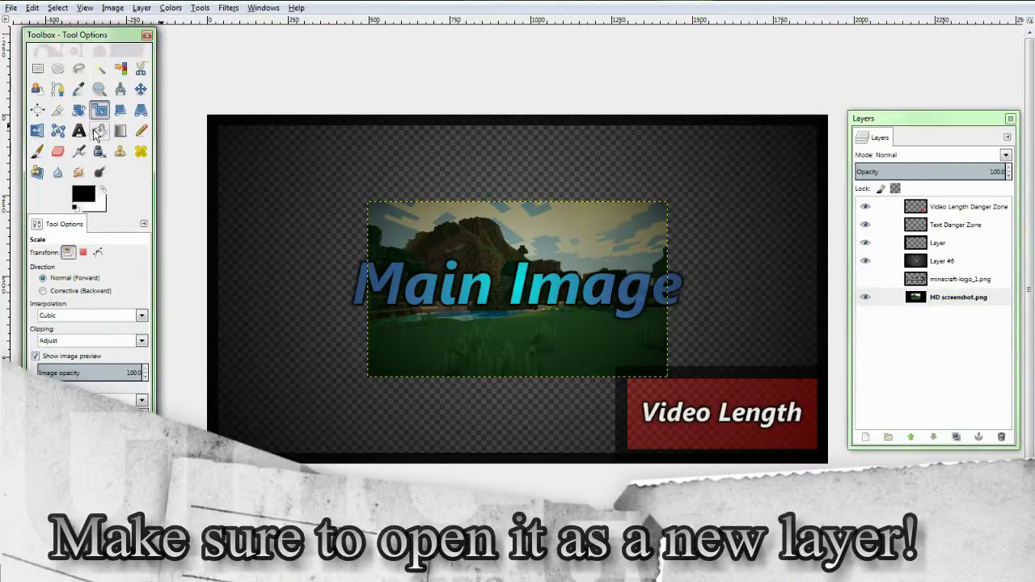
click(509, 269)
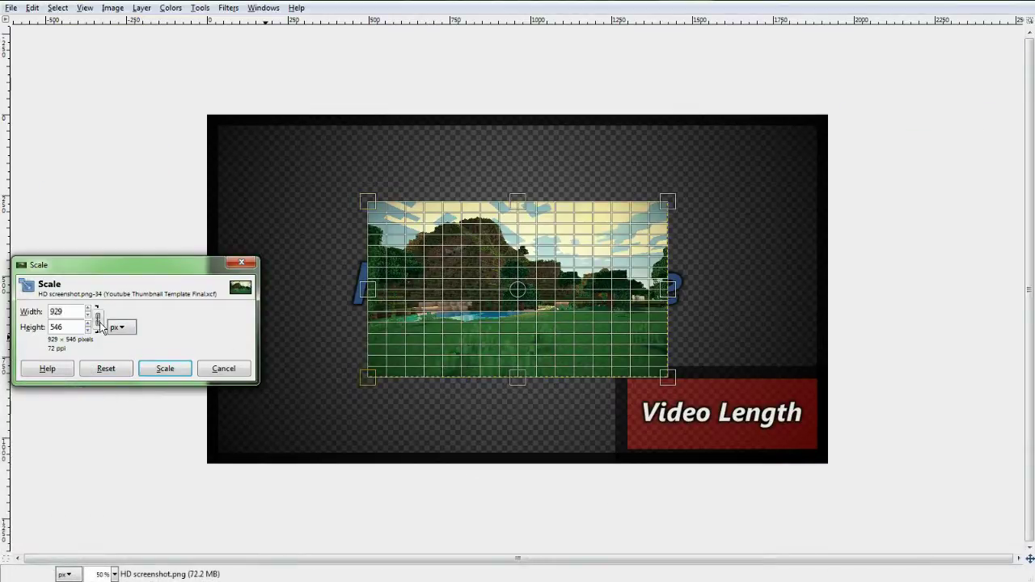
click(97, 319)
click(100, 324)
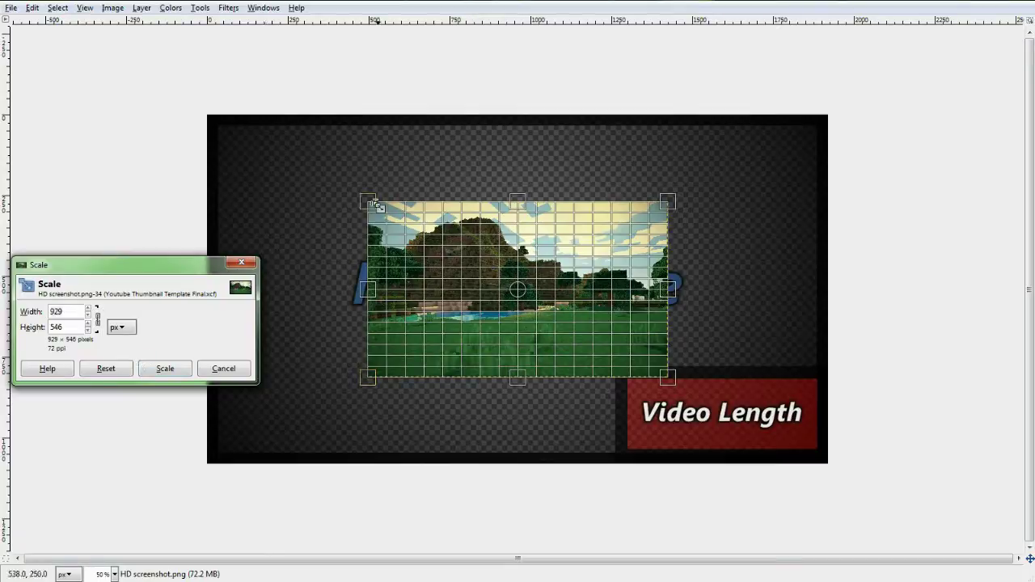
key(Tab)
drag(383, 222, 239, 141)
drag(670, 378, 829, 473)
drag(236, 121, 202, 107)
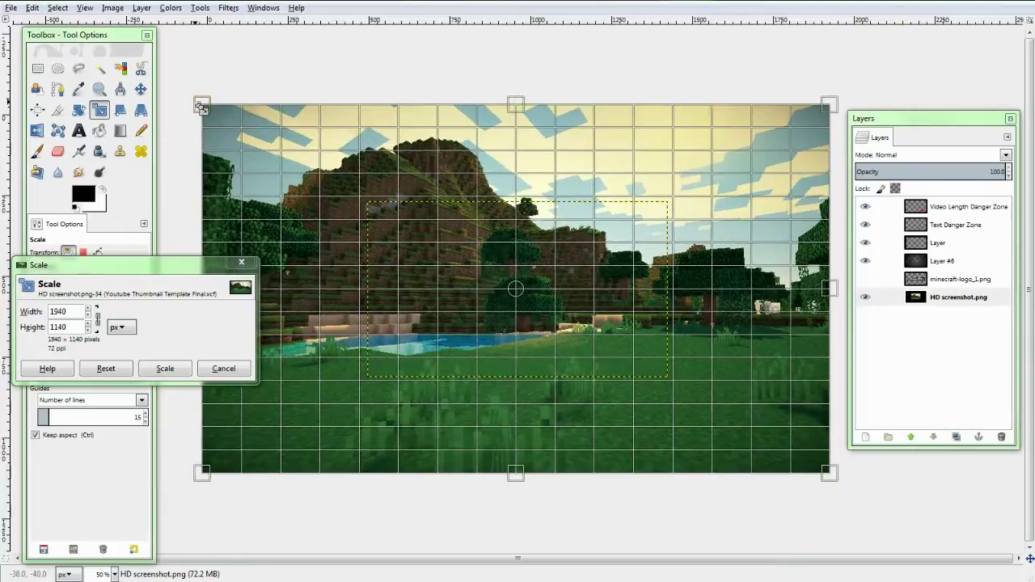
click(165, 369)
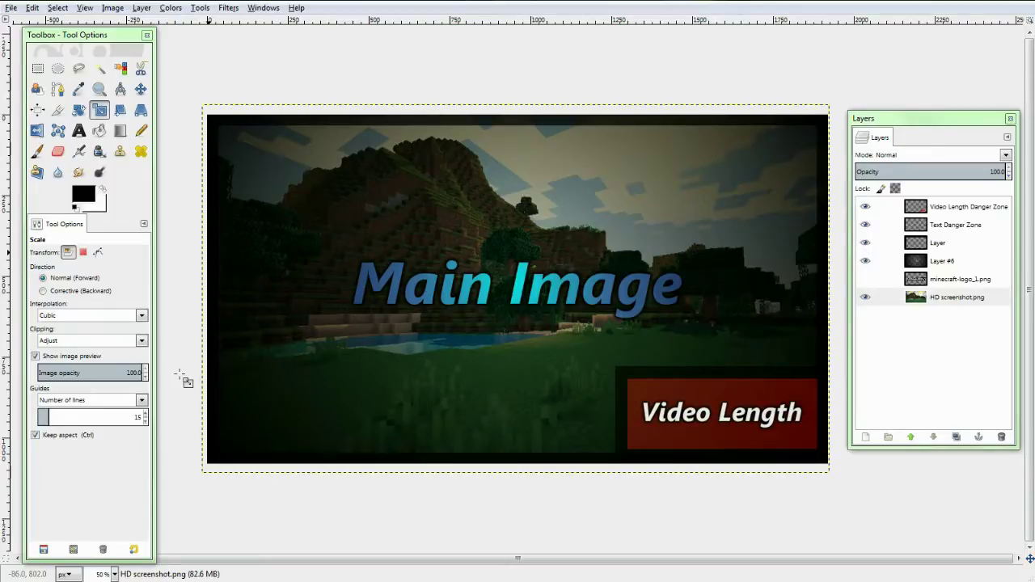
Step: Hide the template layers Layer #6, Layer, Text Danger Zone and Video Length Danger Zone
click(926, 264)
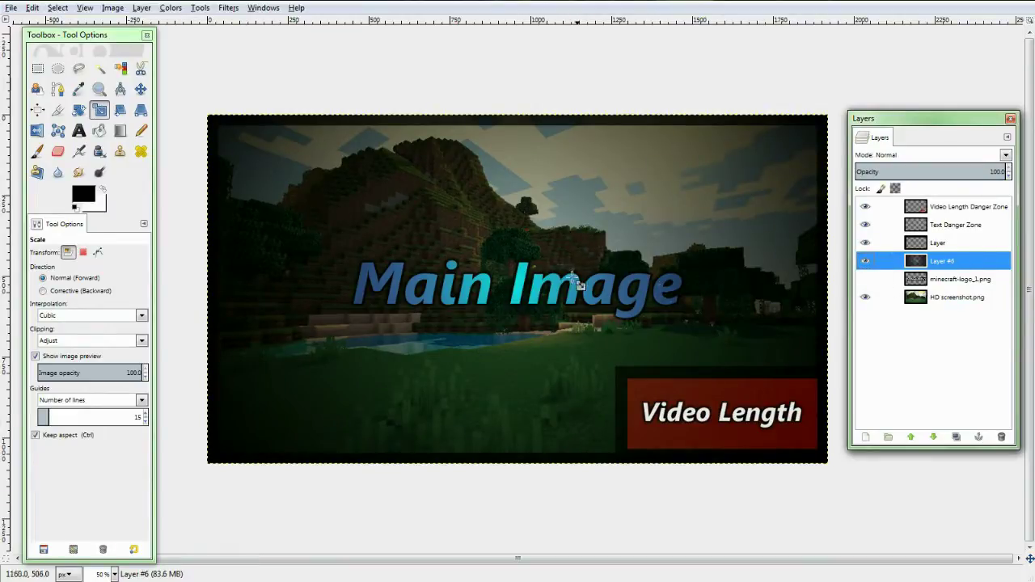
click(863, 262)
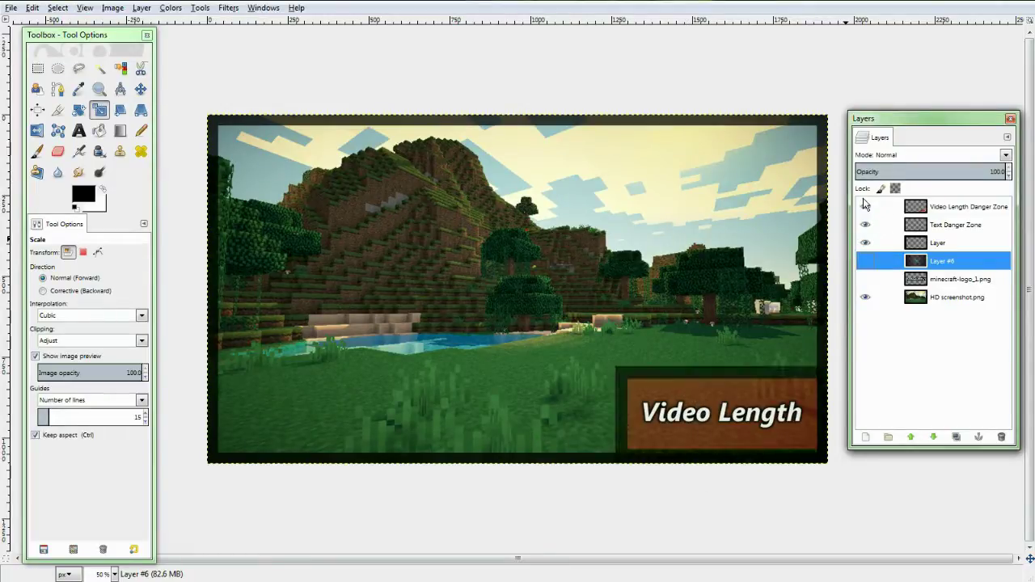
click(865, 207)
click(865, 207)
click(865, 243)
click(864, 225)
click(865, 225)
click(864, 225)
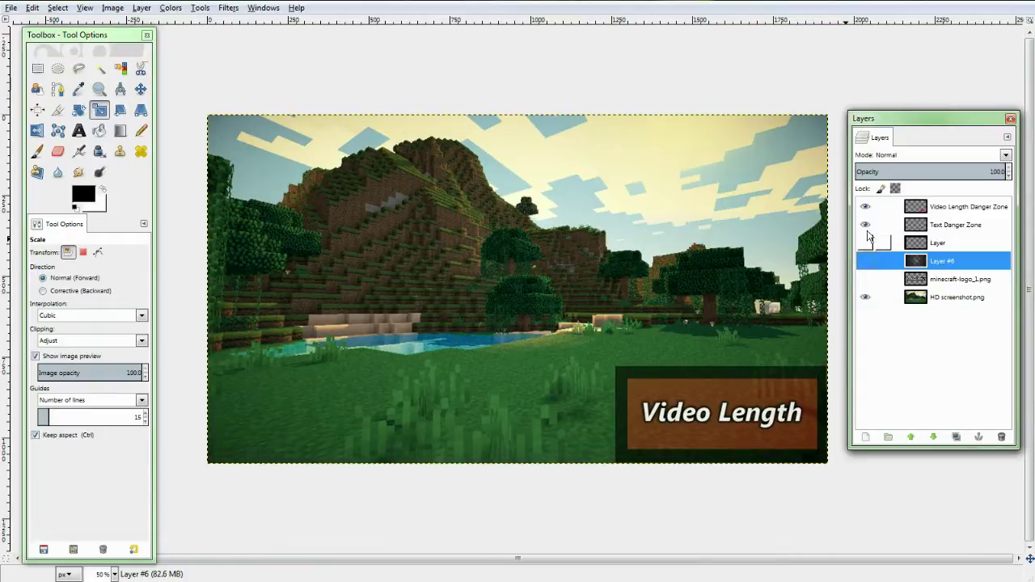
click(864, 207)
click(864, 208)
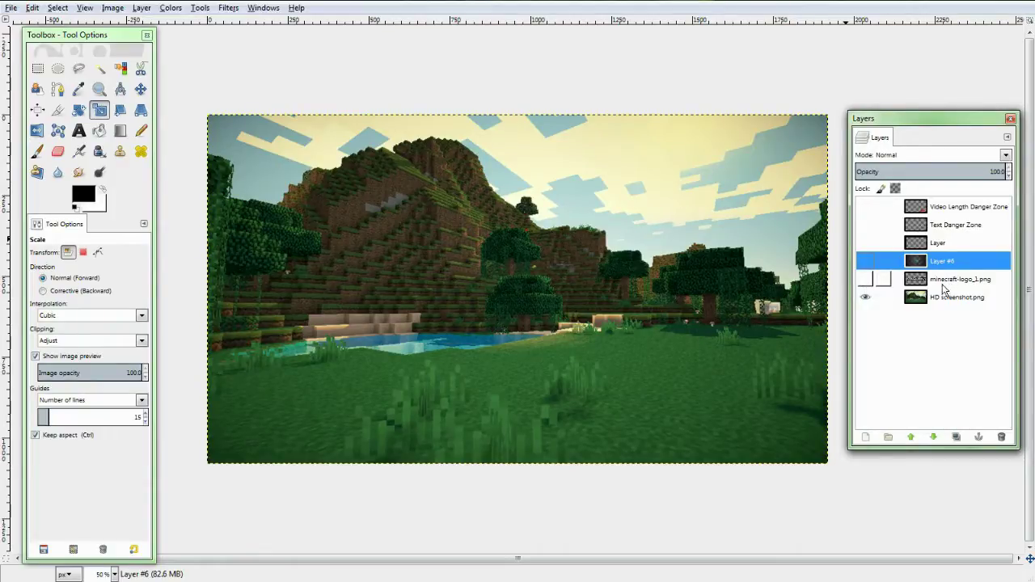
Step: Show the minecraft-logo_1.png layer and scale it proportionally down to 1186 × 247 px
click(912, 278)
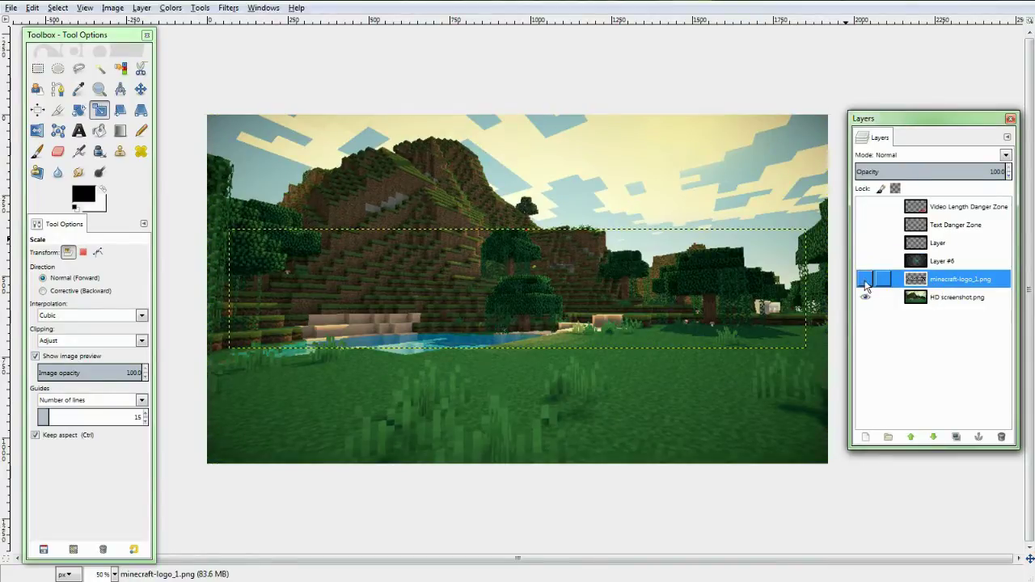
click(864, 279)
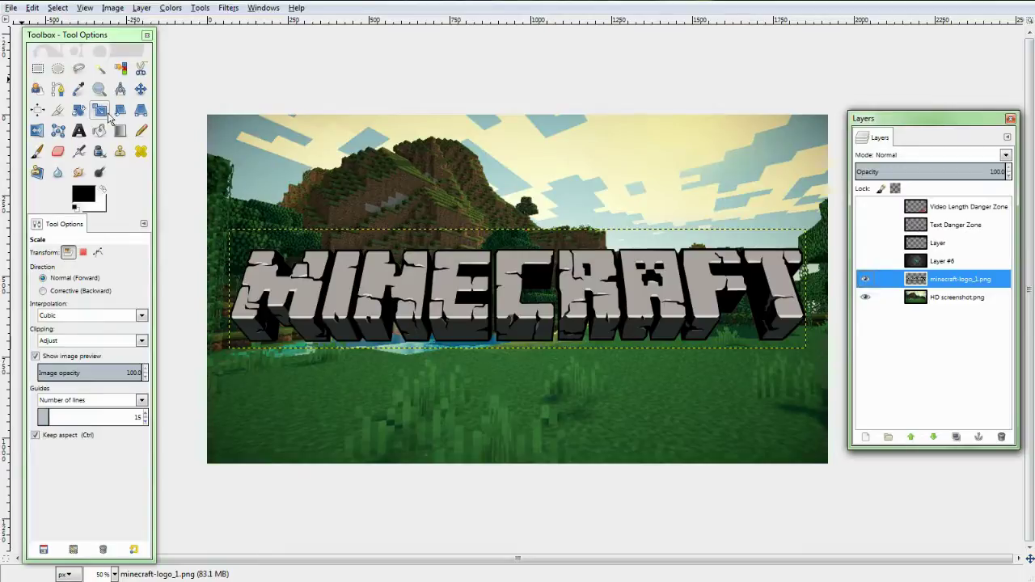
click(416, 285)
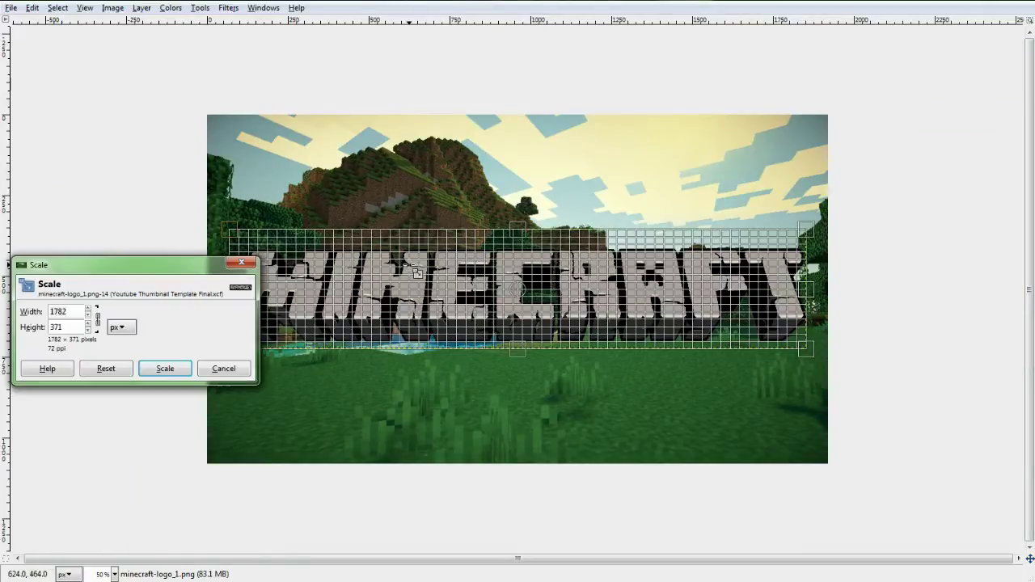
drag(417, 273, 566, 303)
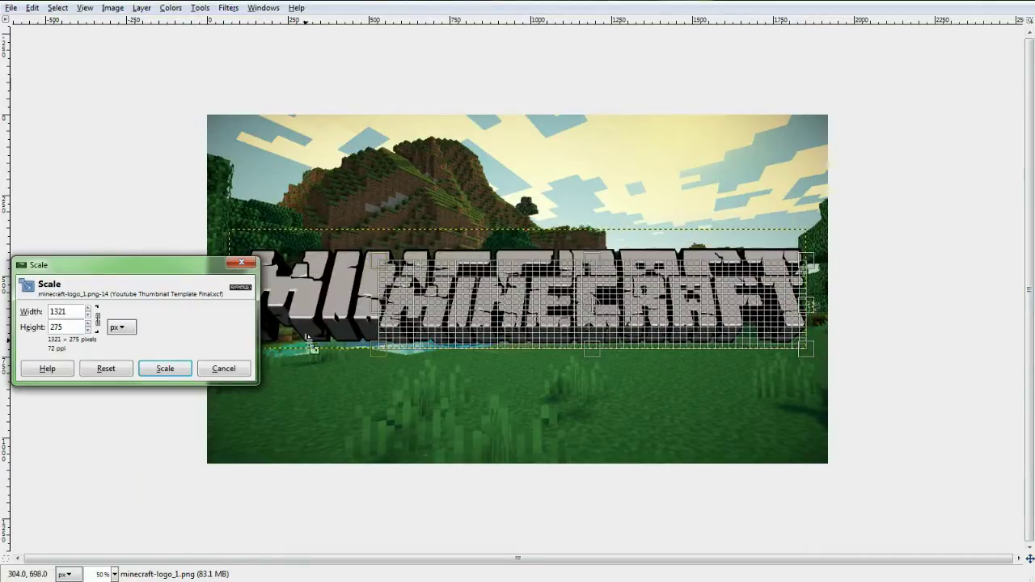
click(177, 370)
click(176, 370)
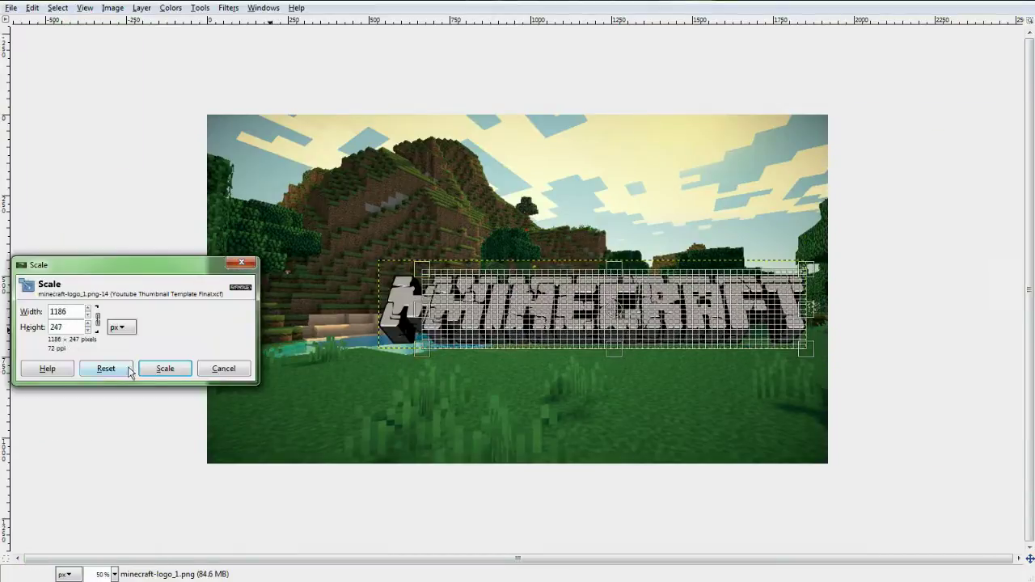
click(172, 371)
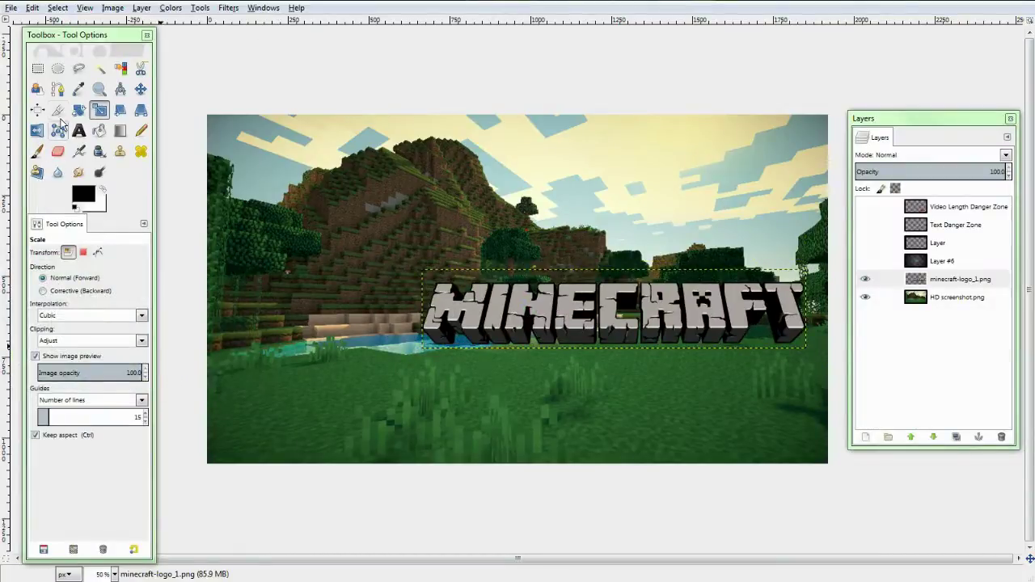
Step: Move the Minecraft logo to the upper part of the image and centre it horizontally with the Align tool
click(139, 89)
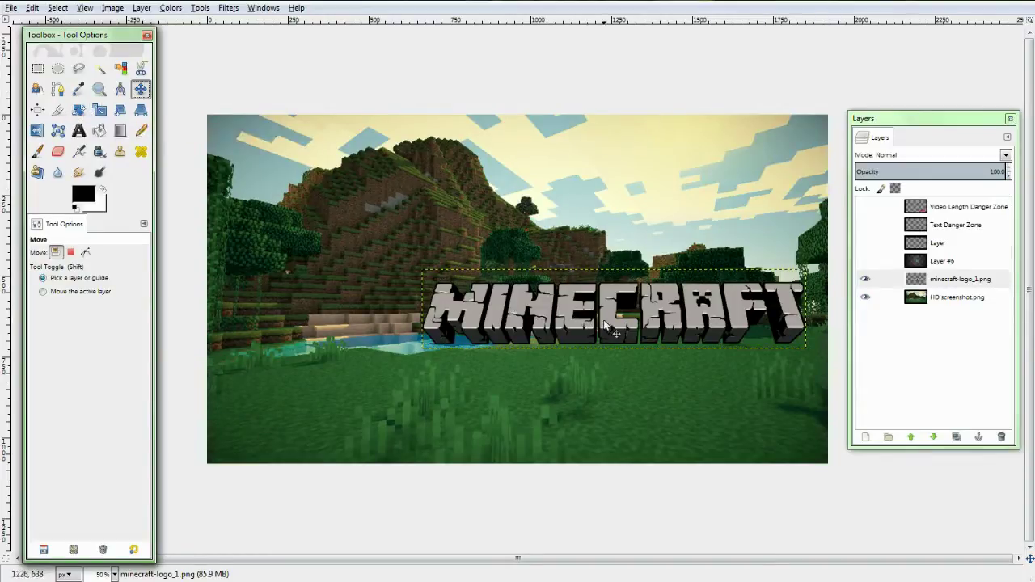
drag(596, 321, 437, 183)
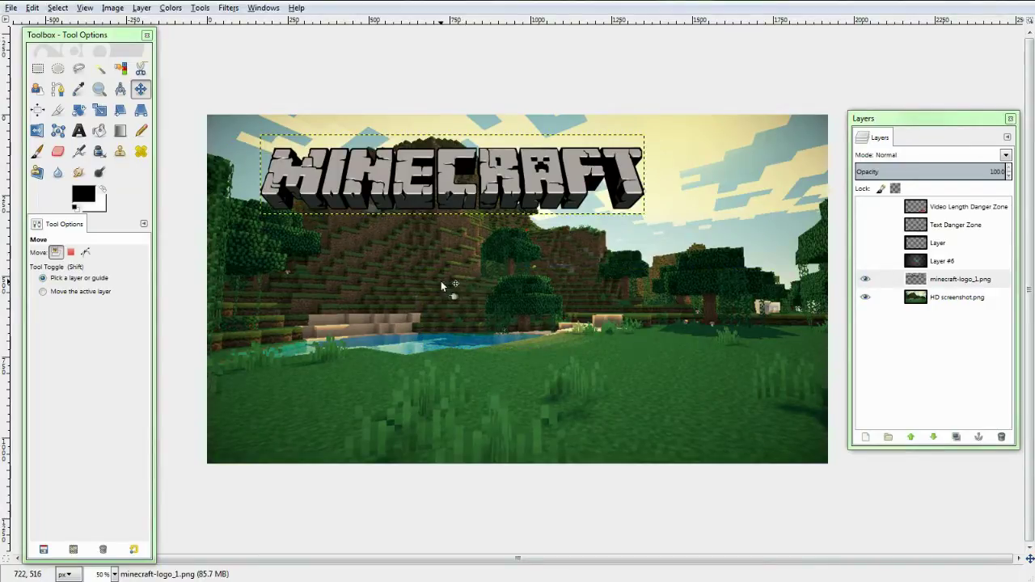
click(39, 113)
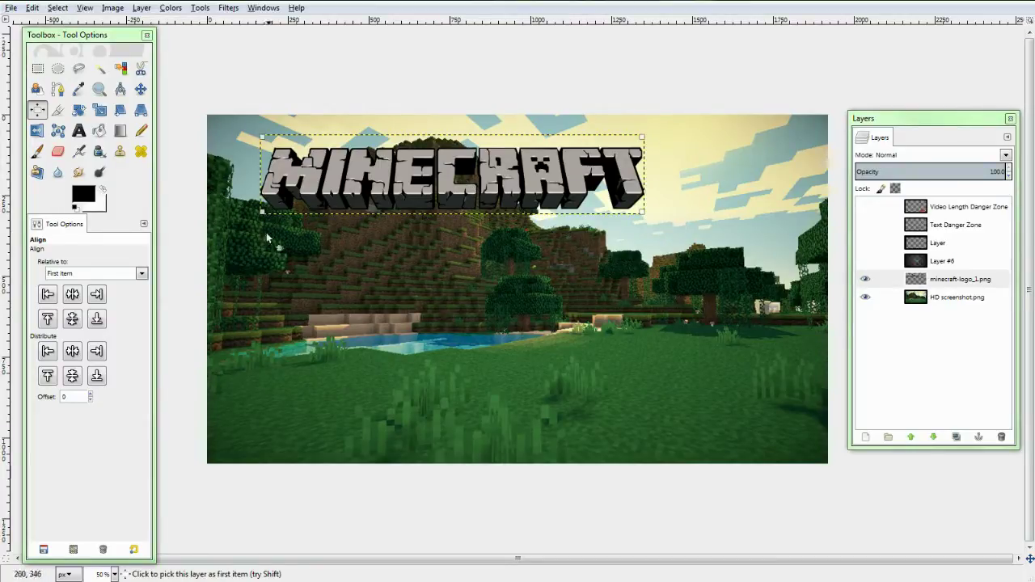
click(72, 296)
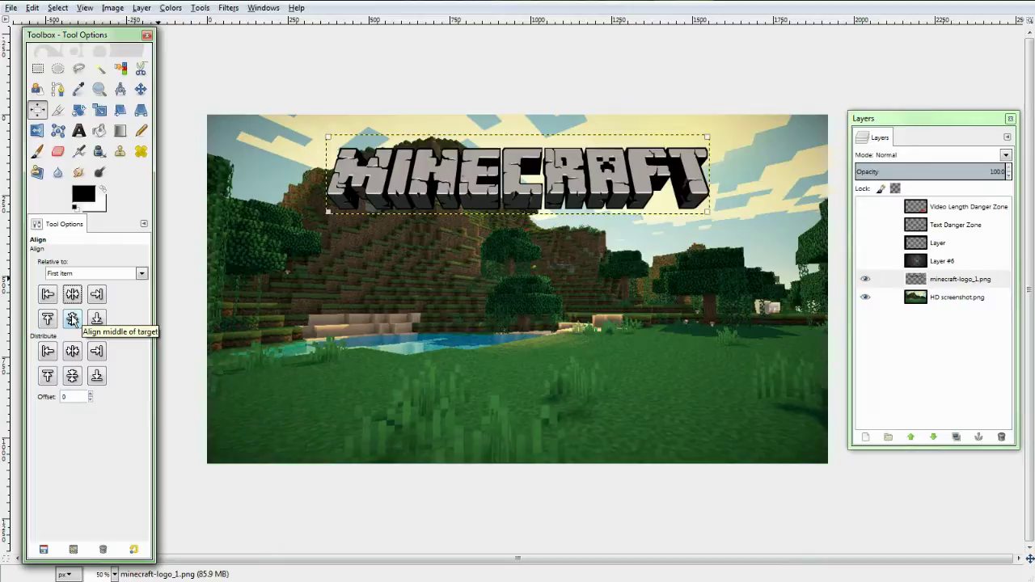
click(72, 319)
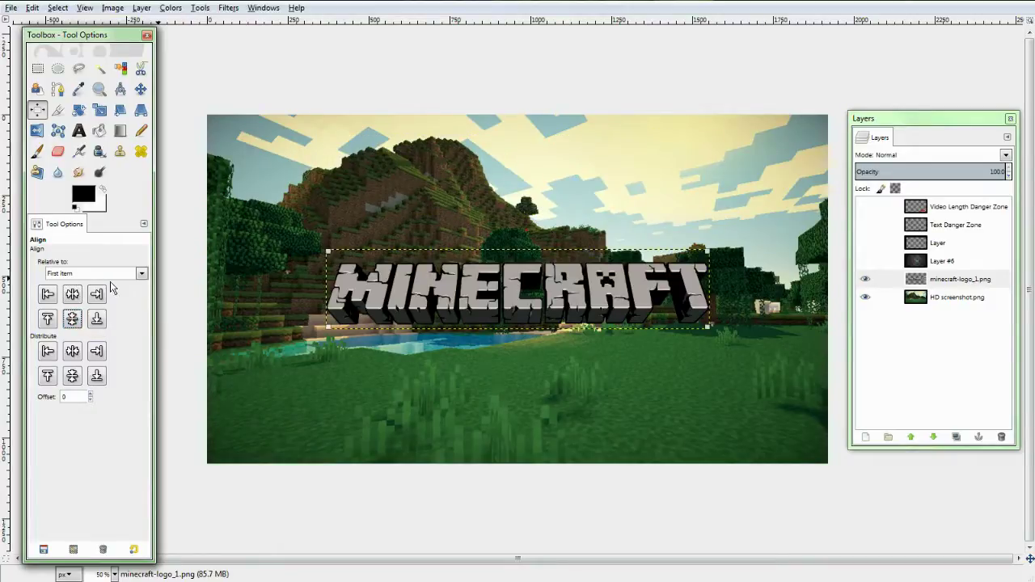
key(ctrl+z)
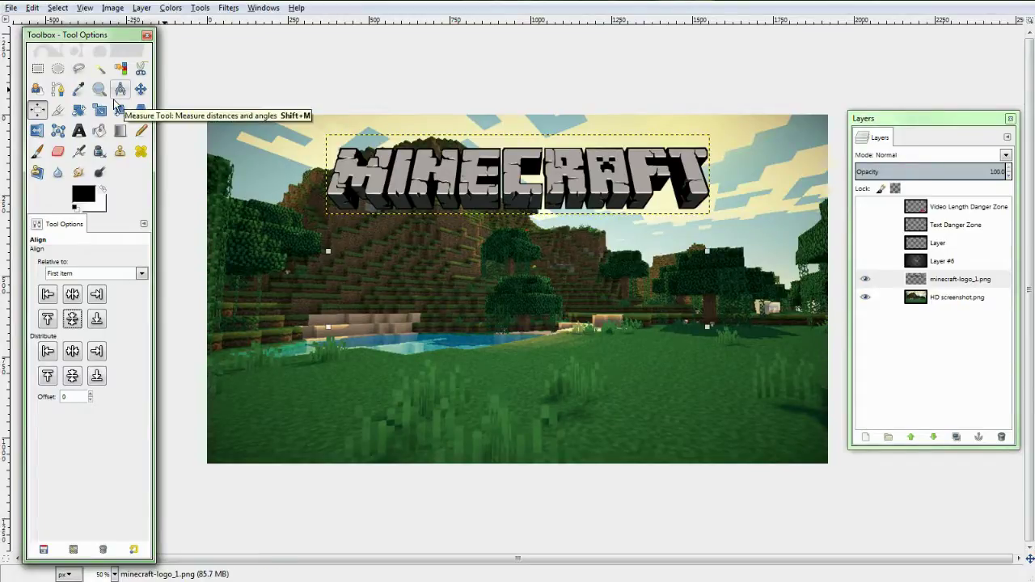
Step: Colorize the minecraft-logo_1.png layer green with hue 102, saturation 66 and lightness -21
click(913, 280)
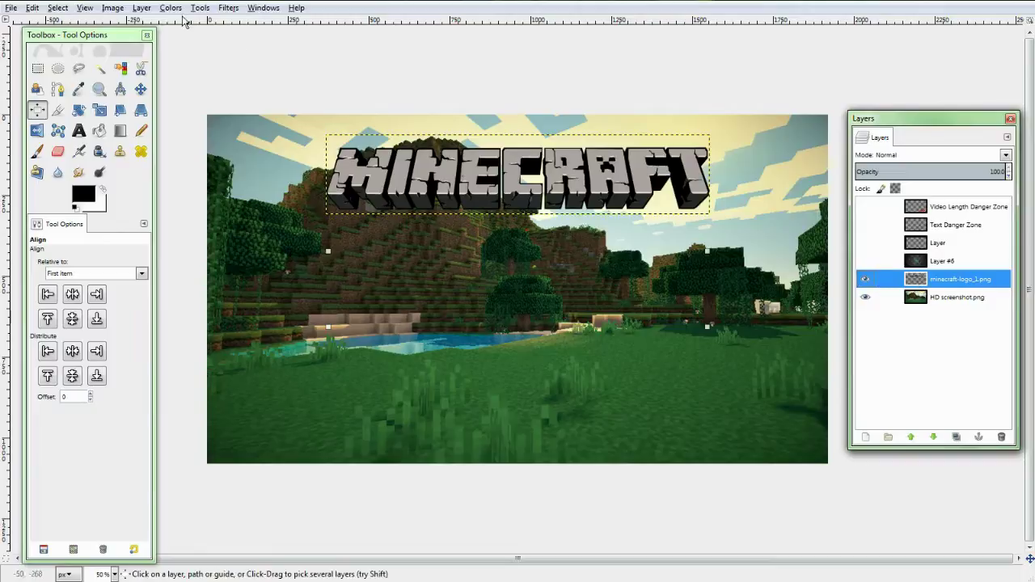
click(98, 89)
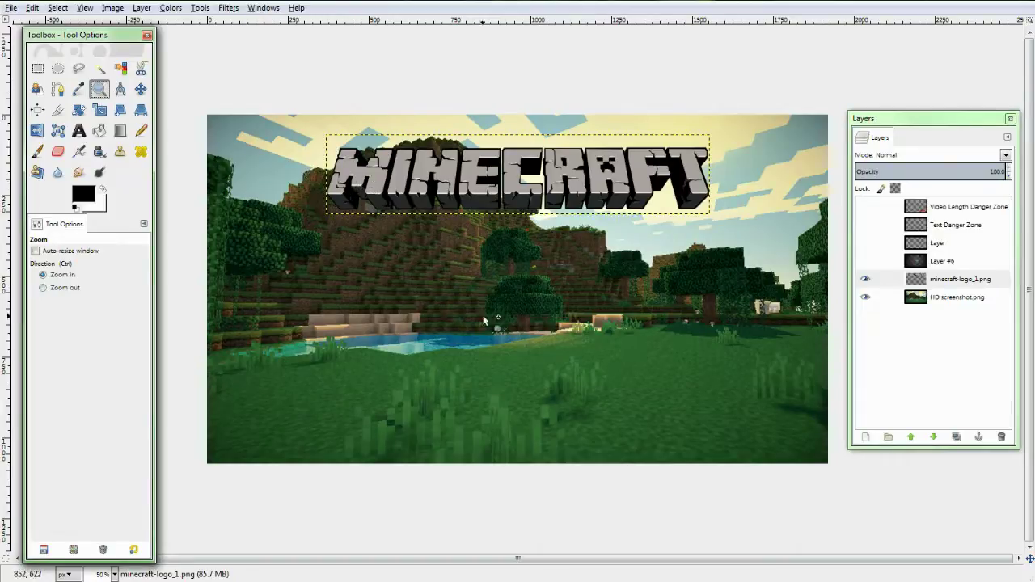
click(960, 283)
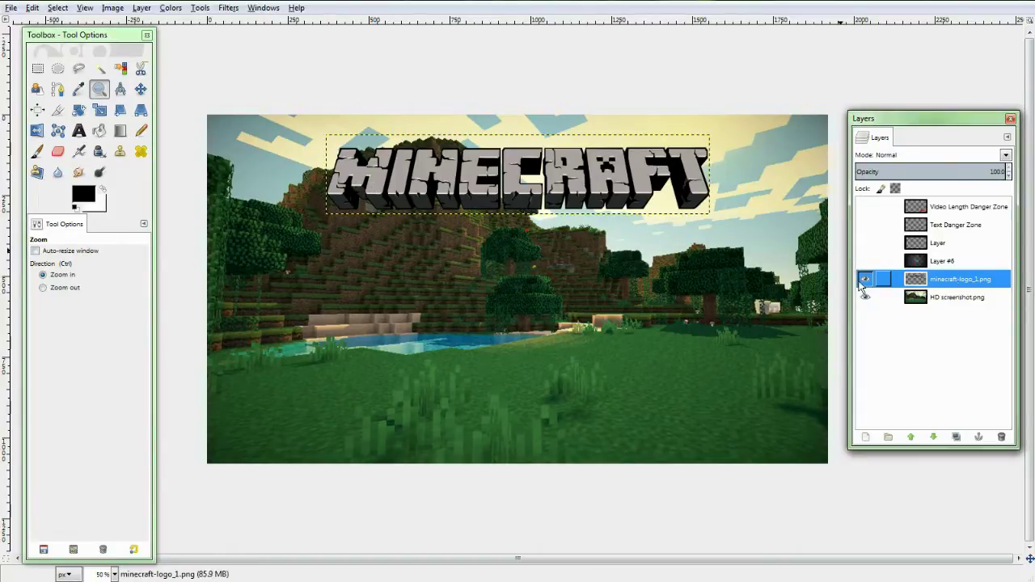
click(171, 9)
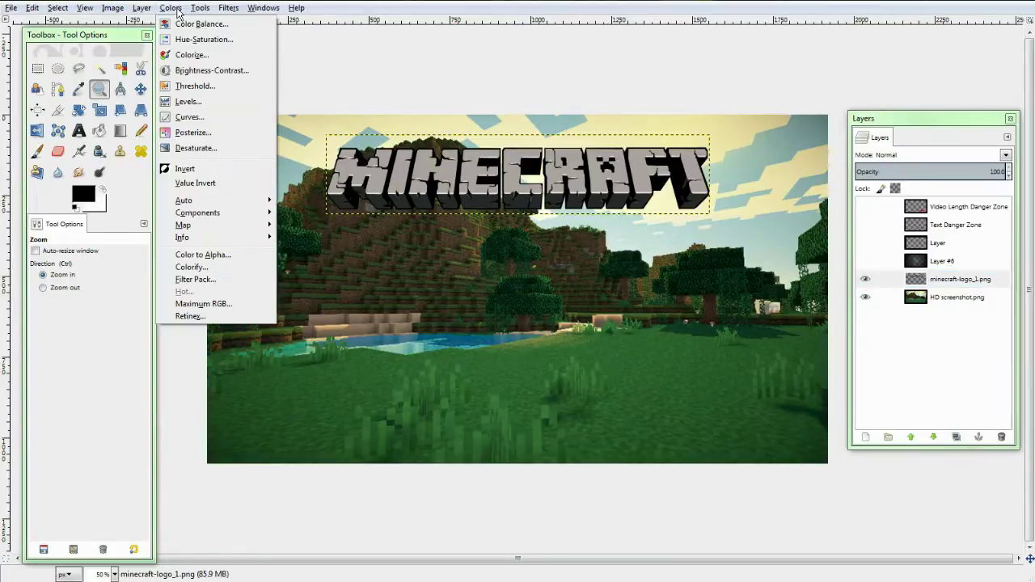
click(192, 61)
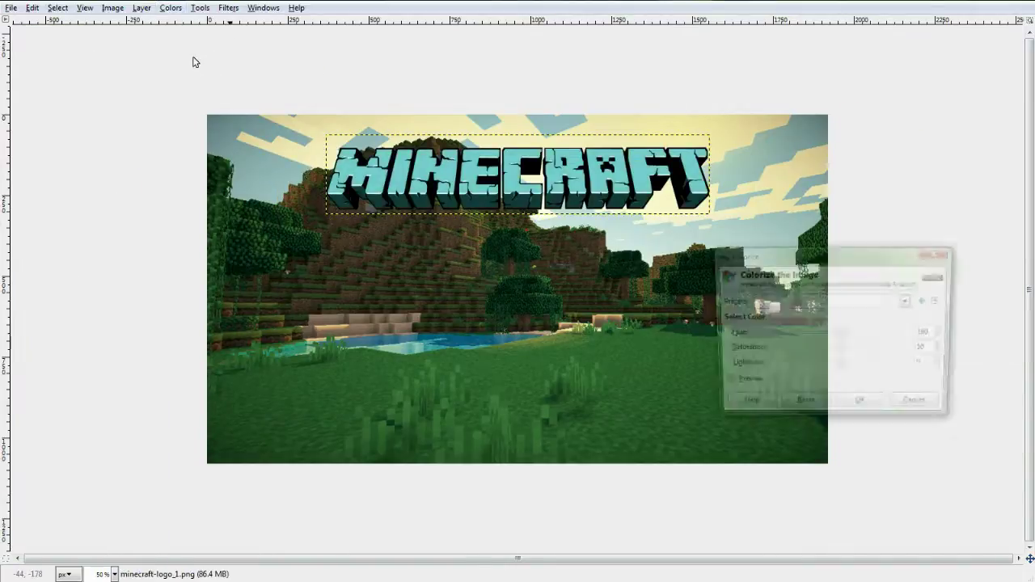
drag(816, 264, 844, 170)
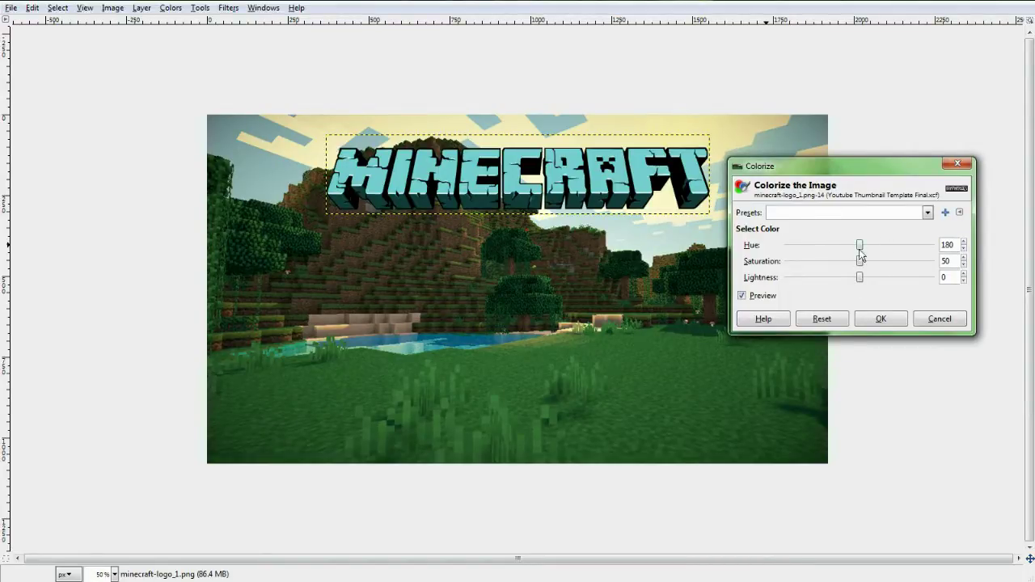
drag(860, 245, 827, 249)
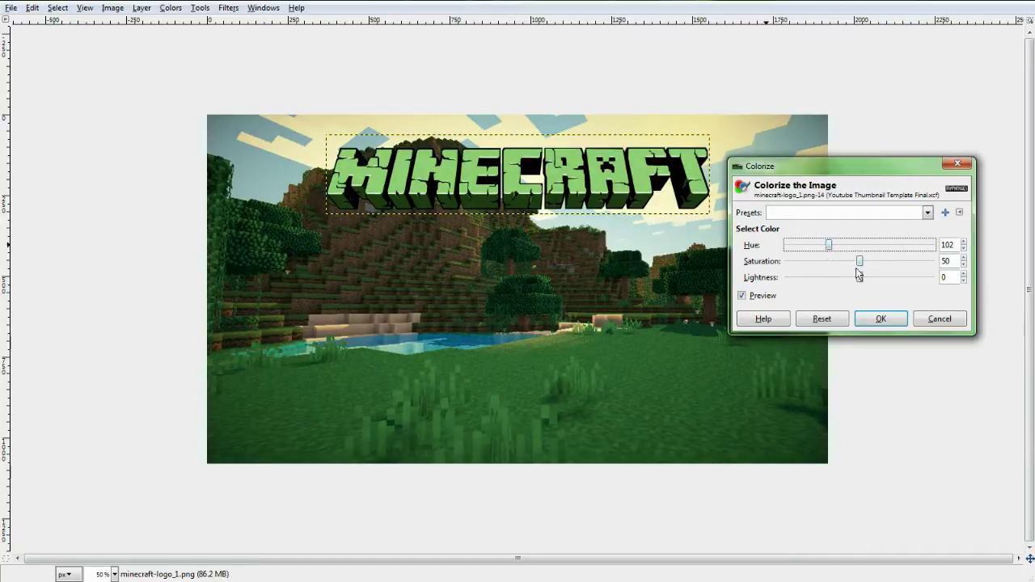
drag(860, 262, 883, 264)
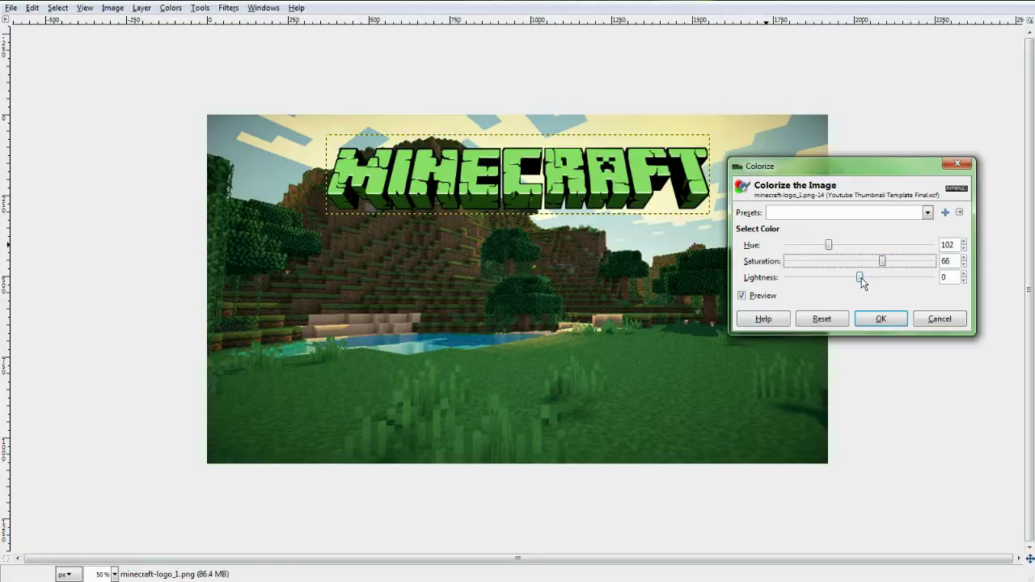
drag(861, 278, 838, 287)
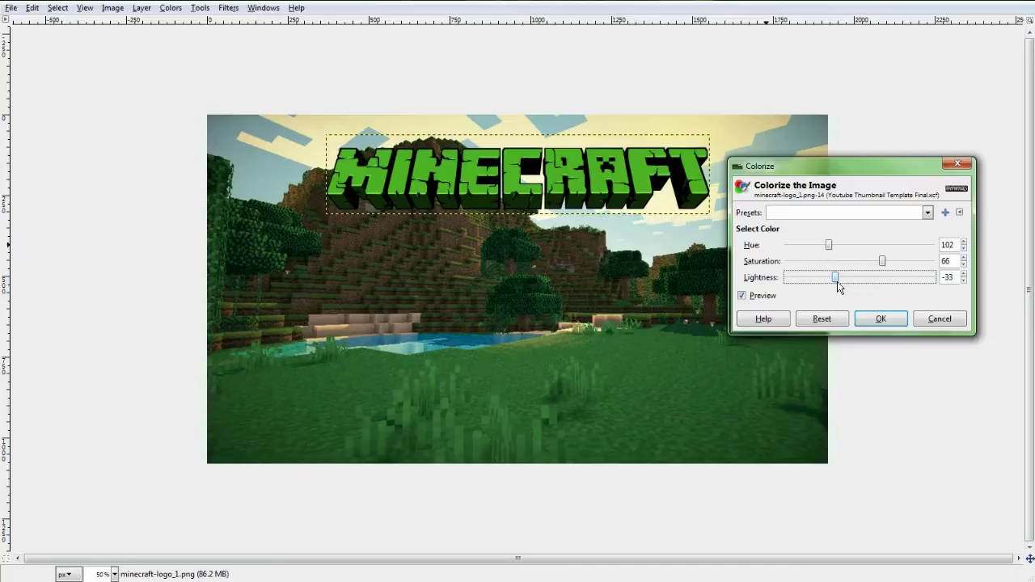
drag(838, 288, 847, 277)
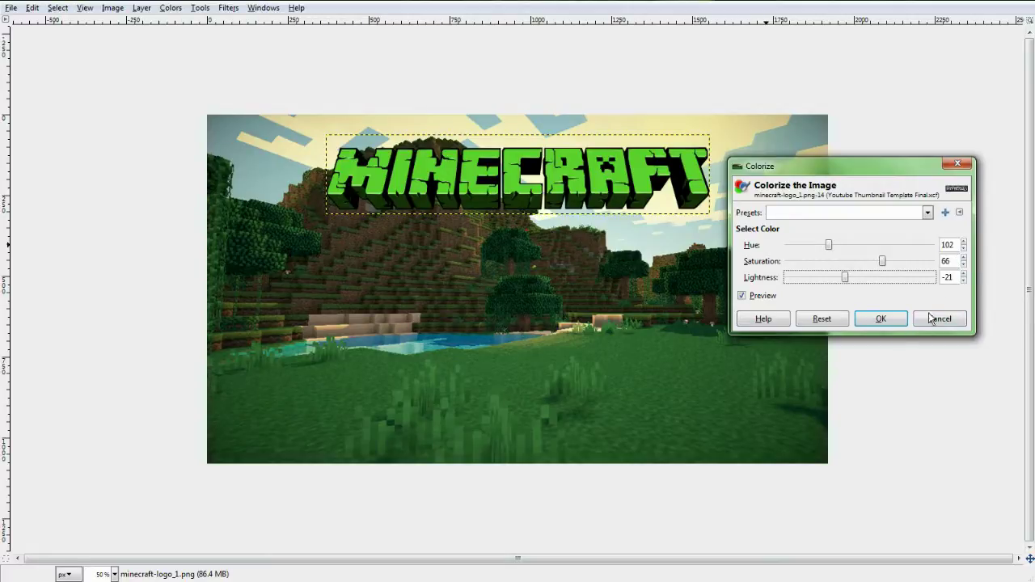
click(880, 320)
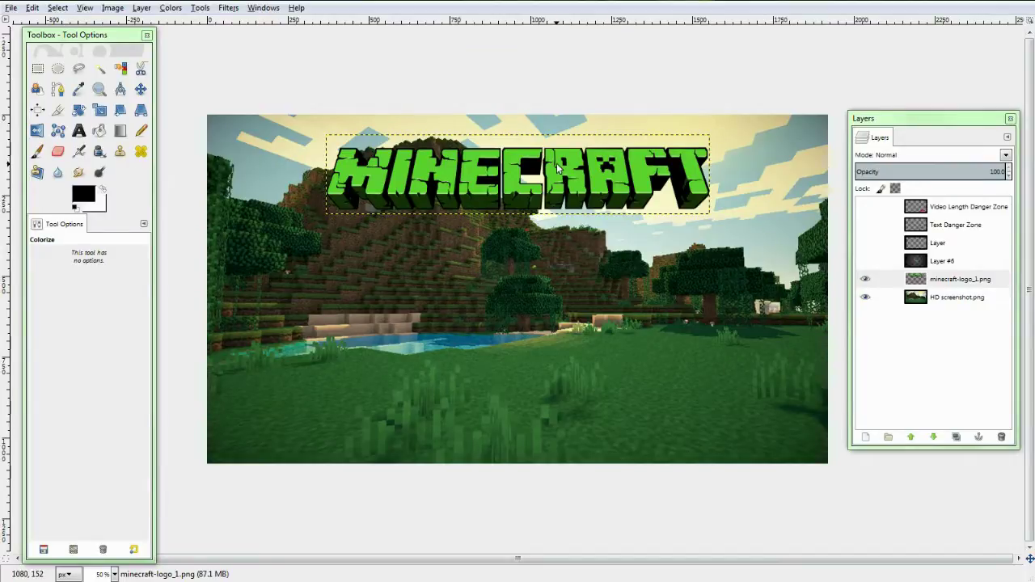
Step: Add a "Let's Play" text layer directly above the HD screenshot.png layer, placing it below the Minecraft logo
click(989, 296)
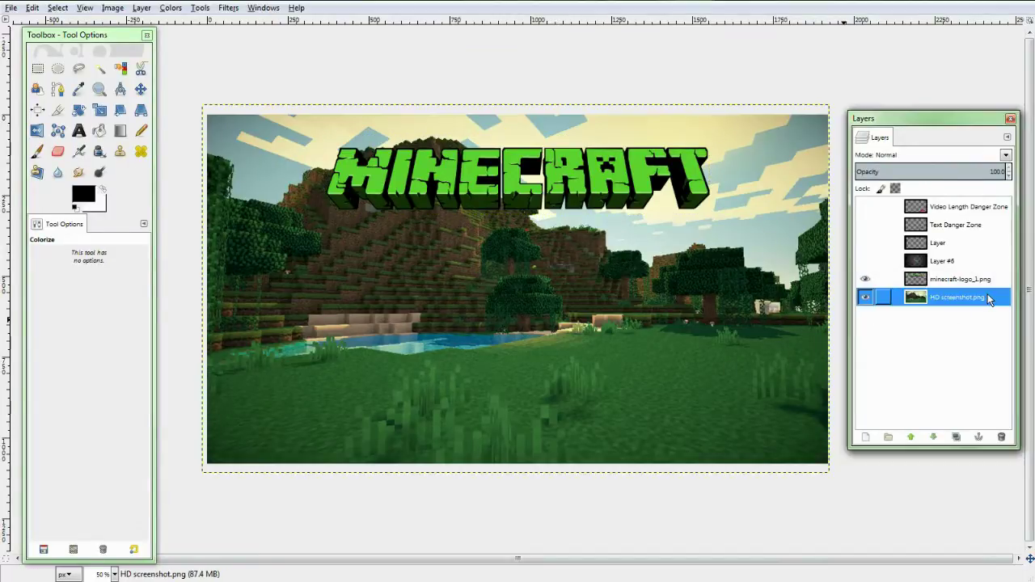
click(866, 296)
click(866, 296)
click(78, 130)
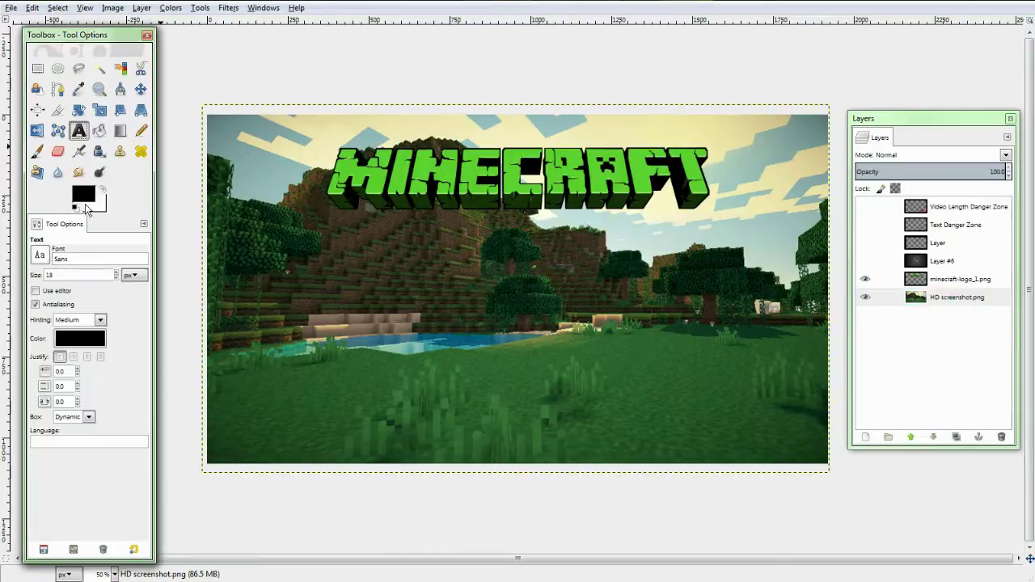
click(410, 277)
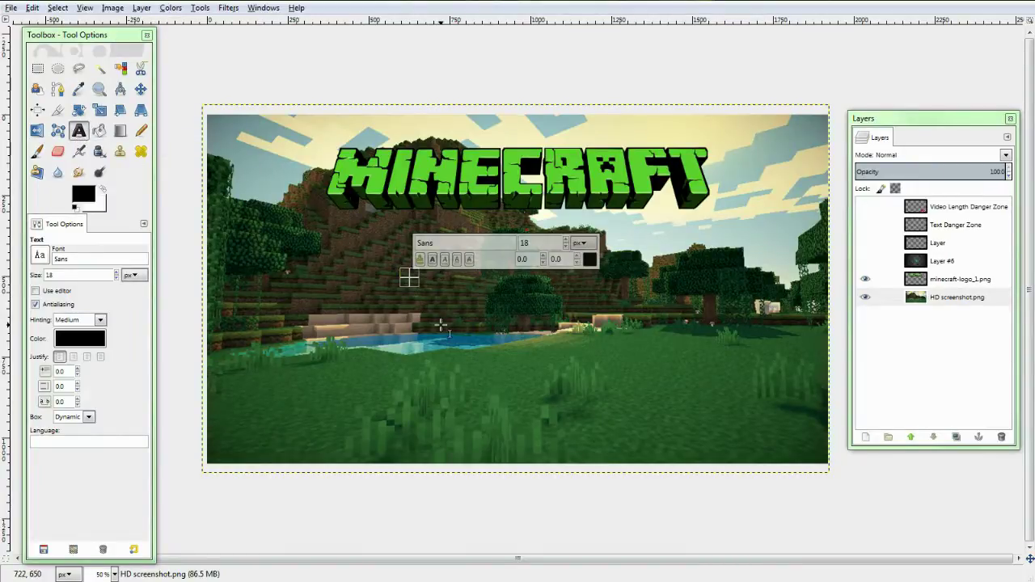
text(Lets)
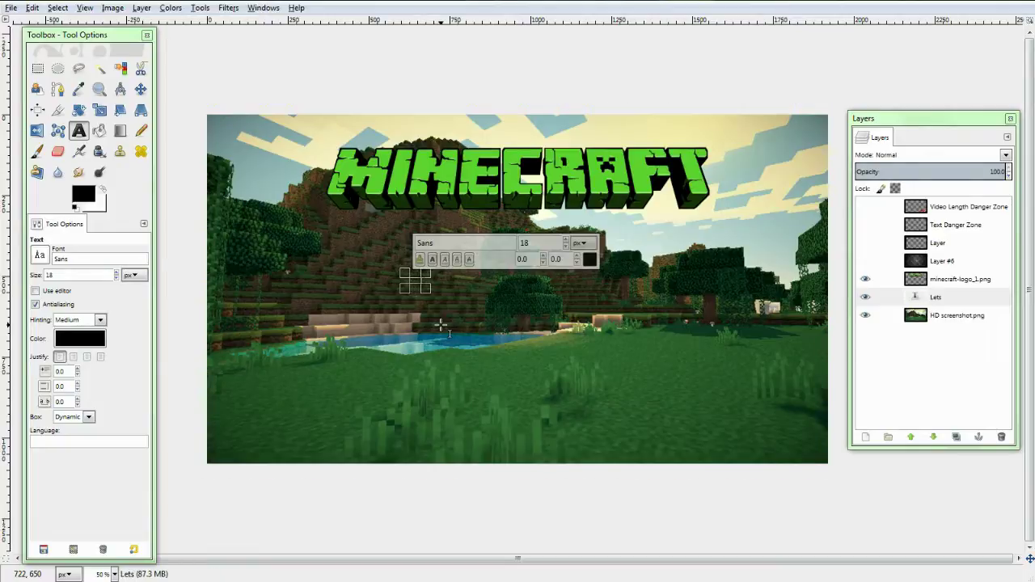
key(BackSpace)
text('s Play)
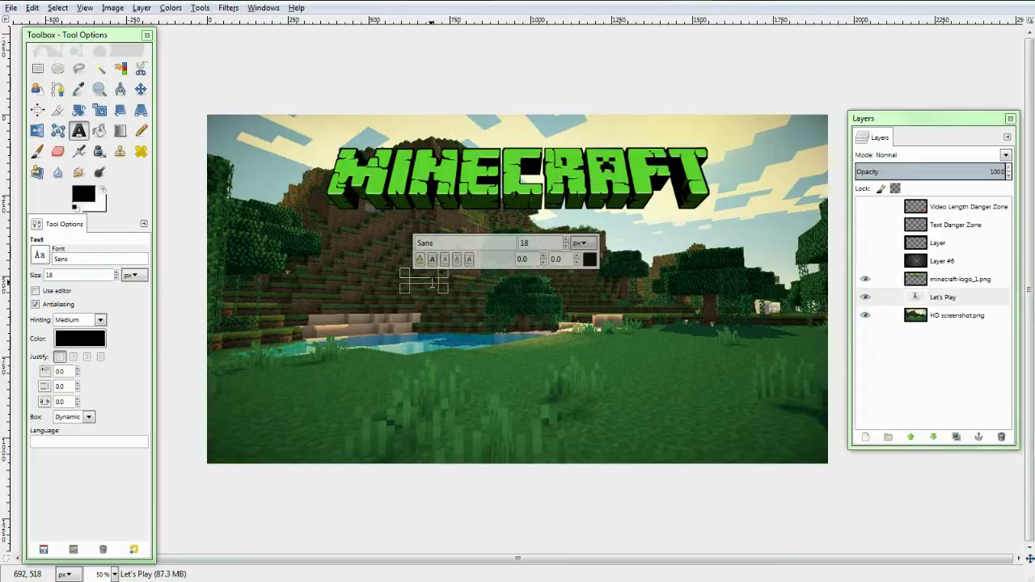
Step: Enlarge the whole Let's Play text to a font size of 156 px
key(ctrl+a)
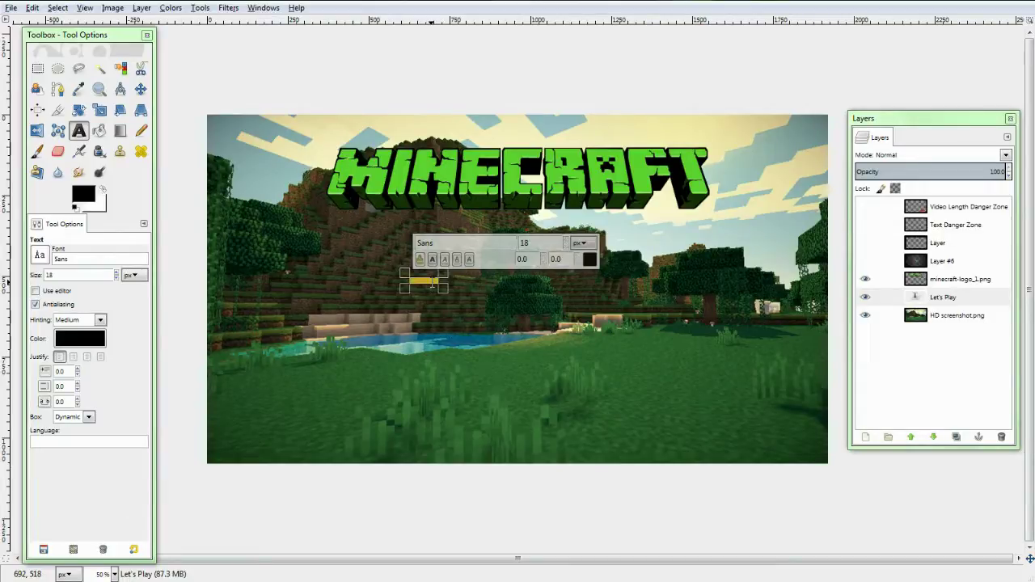
click(567, 240)
click(568, 240)
click(568, 241)
click(568, 240)
click(568, 240)
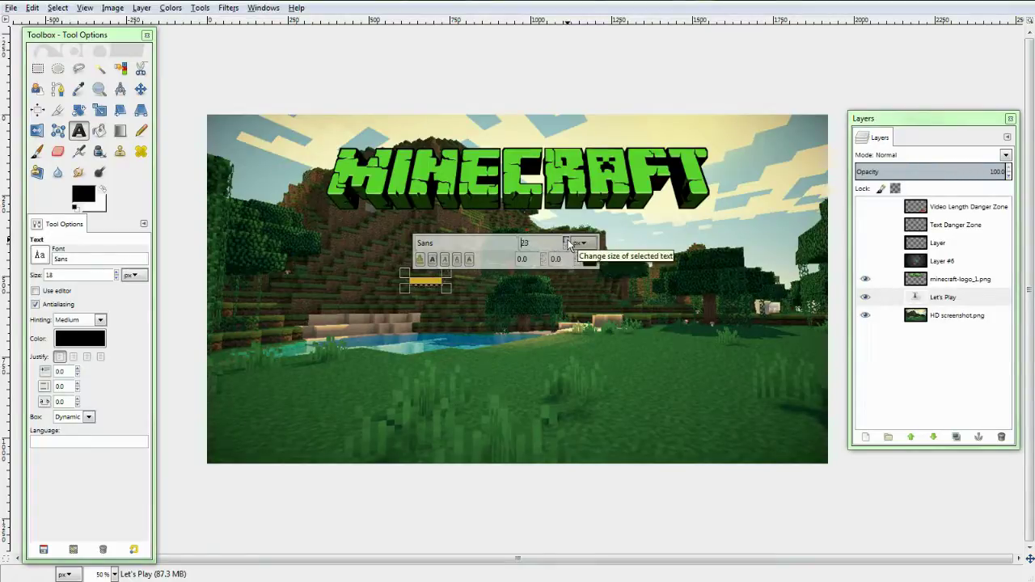
click(568, 240)
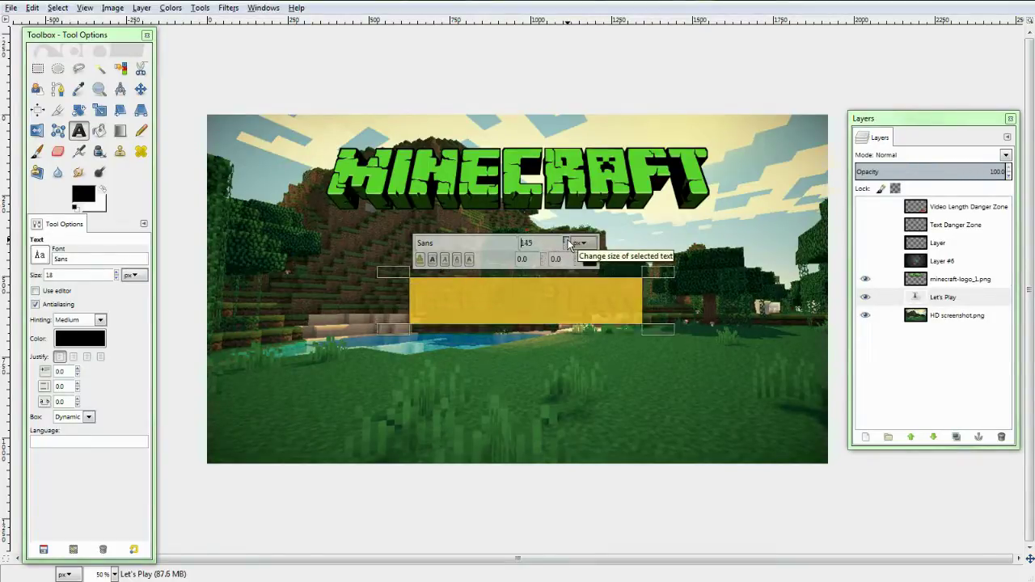
click(568, 240)
click(545, 307)
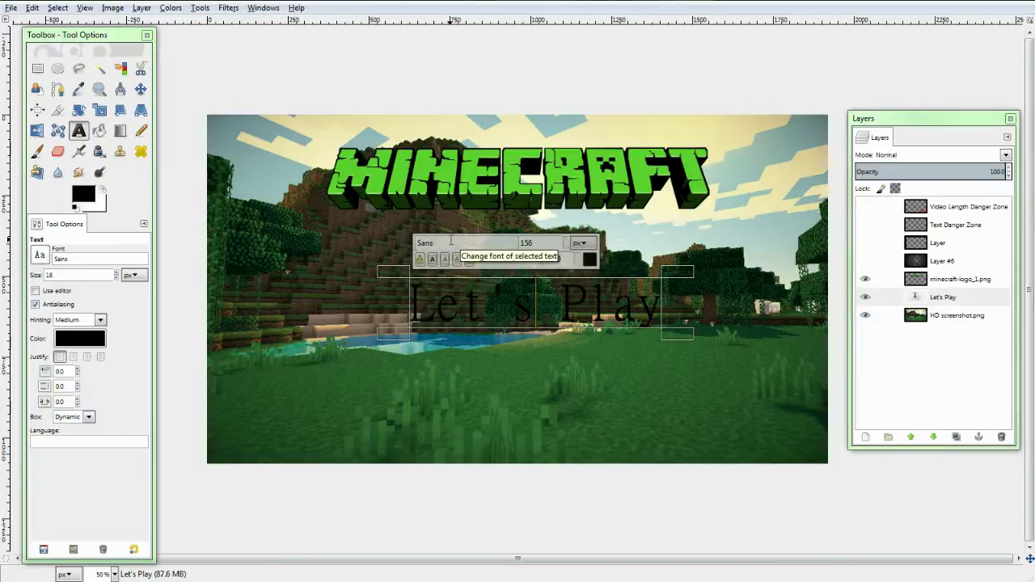
Step: Change the font of the entire Let's Play text to MineCrafter 3
triple_click(524, 308)
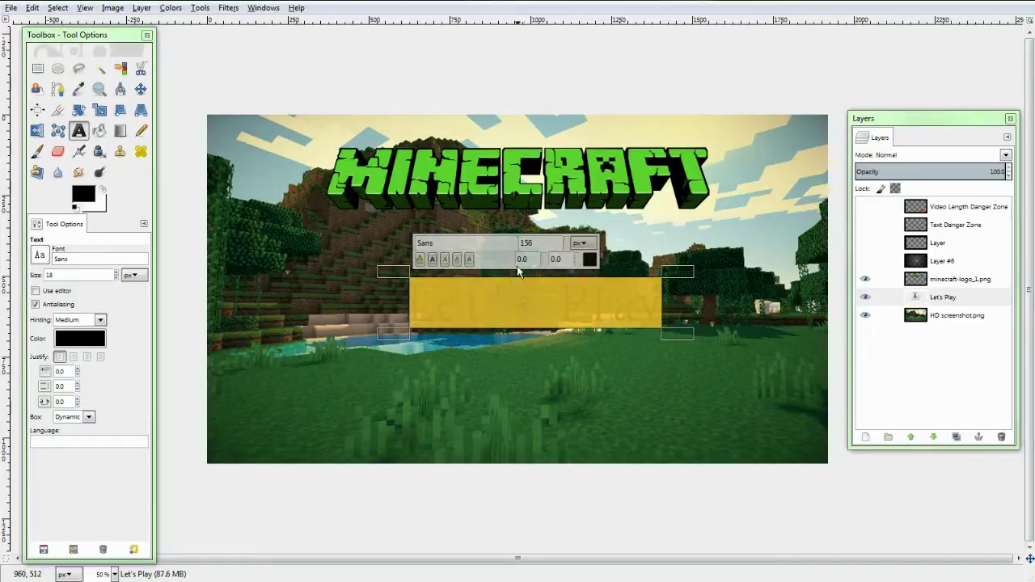
click(477, 245)
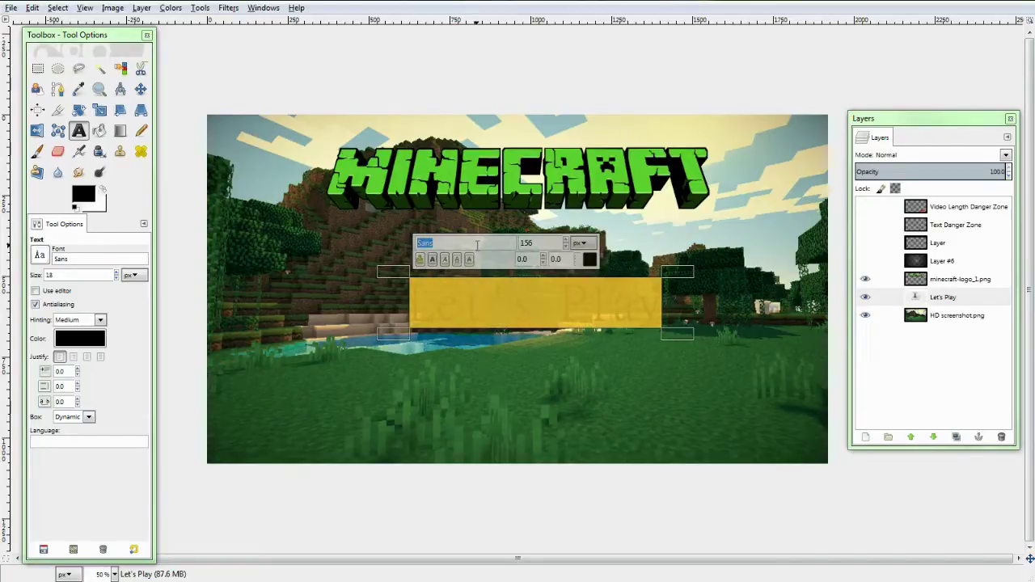
text(Minec)
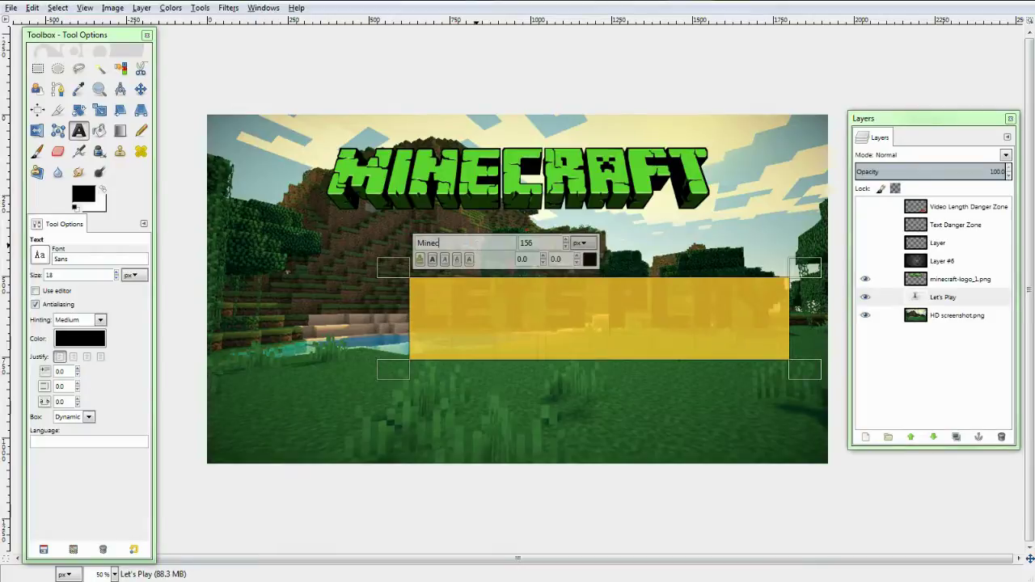
click(484, 278)
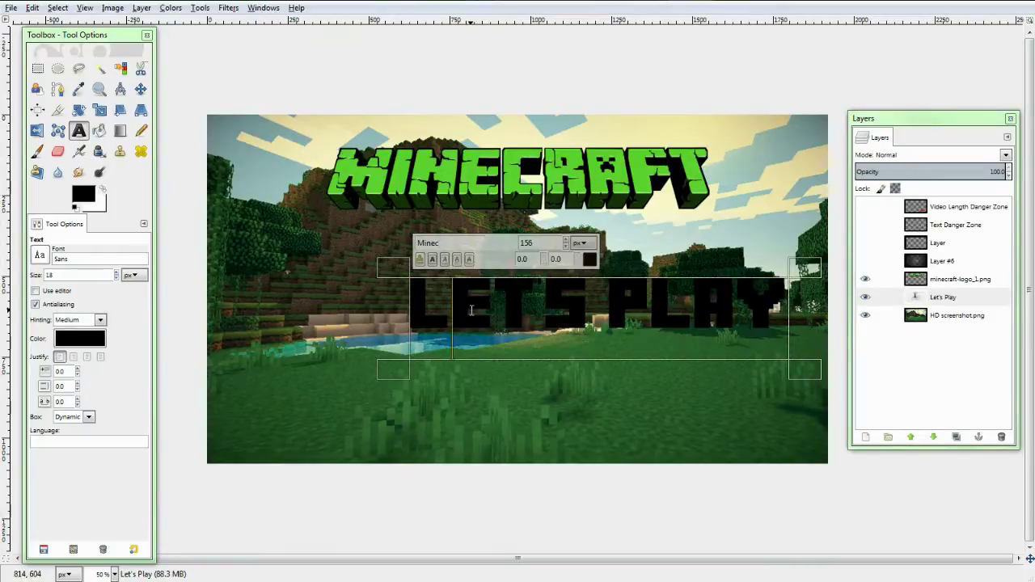
click(611, 324)
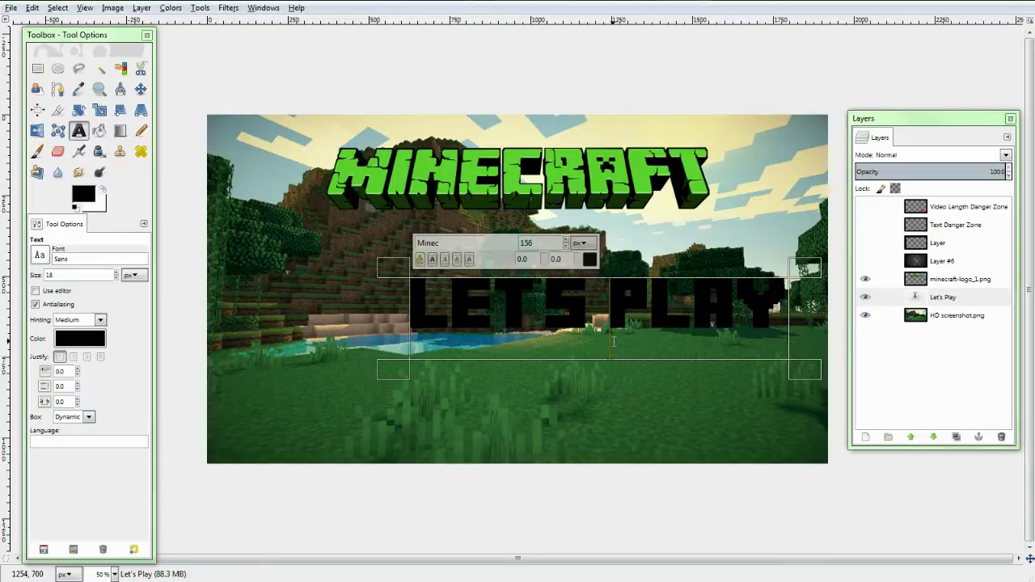
Step: Move the Let's Play text directly beneath the Minecraft logo, roughly lined up with its left and right edges
click(141, 89)
drag(573, 311, 501, 260)
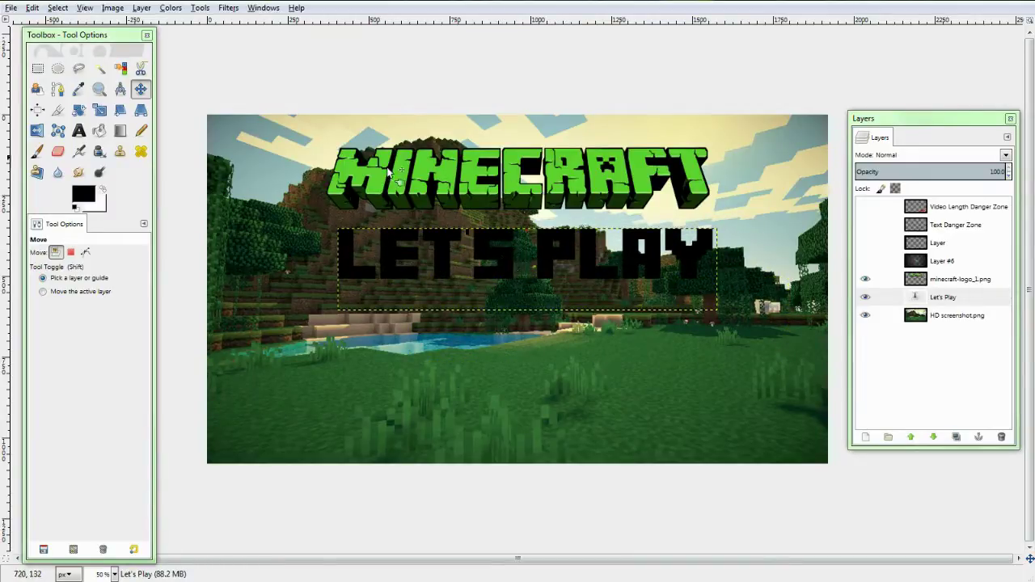
drag(546, 265, 545, 259)
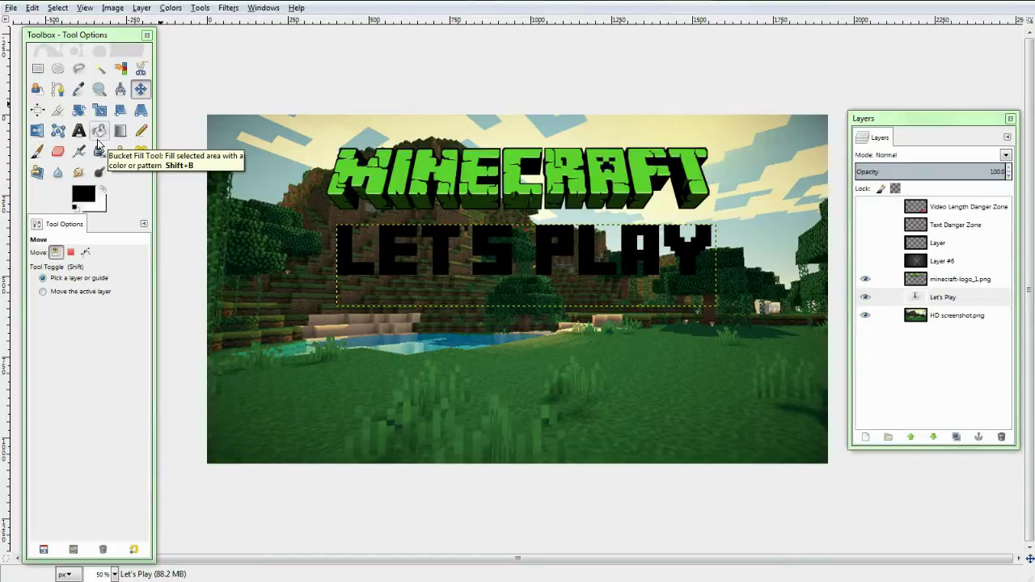
Step: Recolour the whole Let's Play text from black to white
click(78, 131)
click(521, 253)
key(ctrl+a)
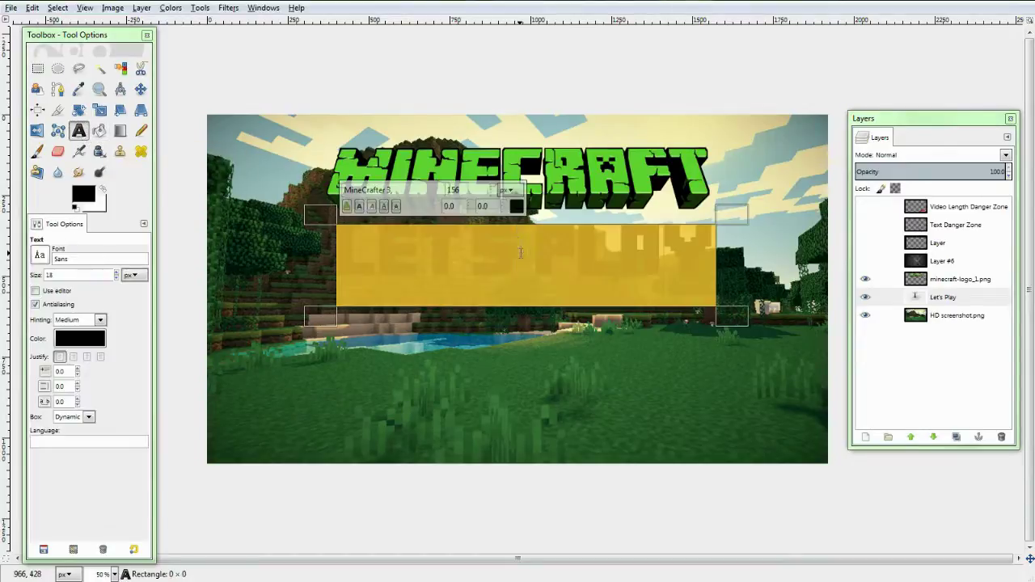
click(516, 206)
click(217, 235)
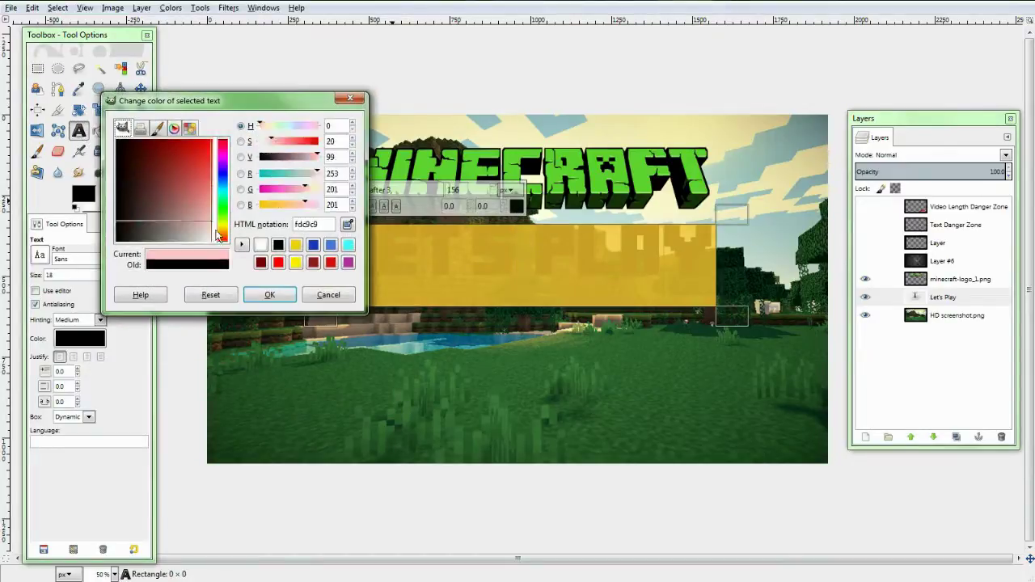
drag(217, 235, 217, 240)
click(260, 294)
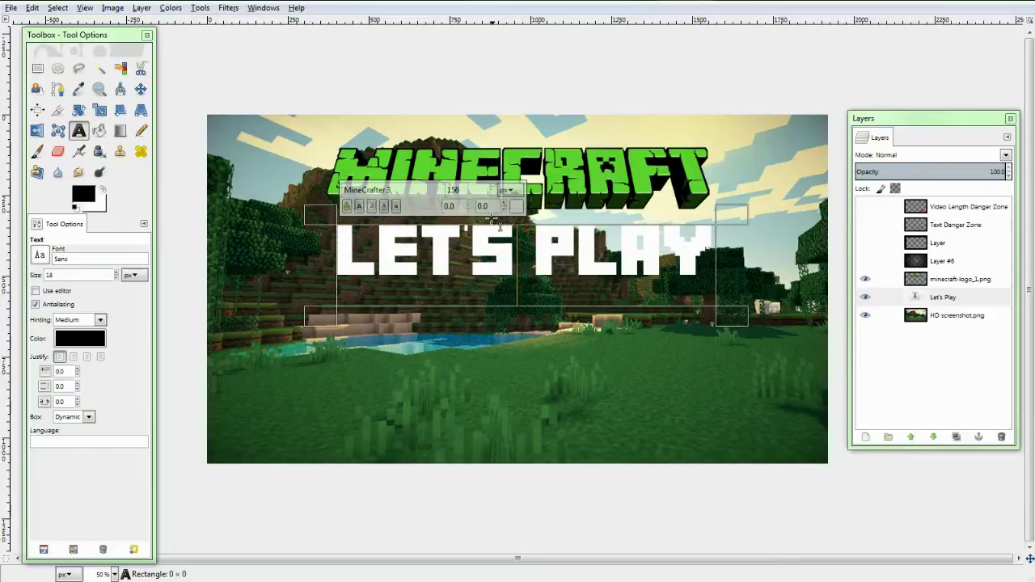
Step: Tighten the kerning of the word PLAY in the title to -7
drag(534, 255, 702, 269)
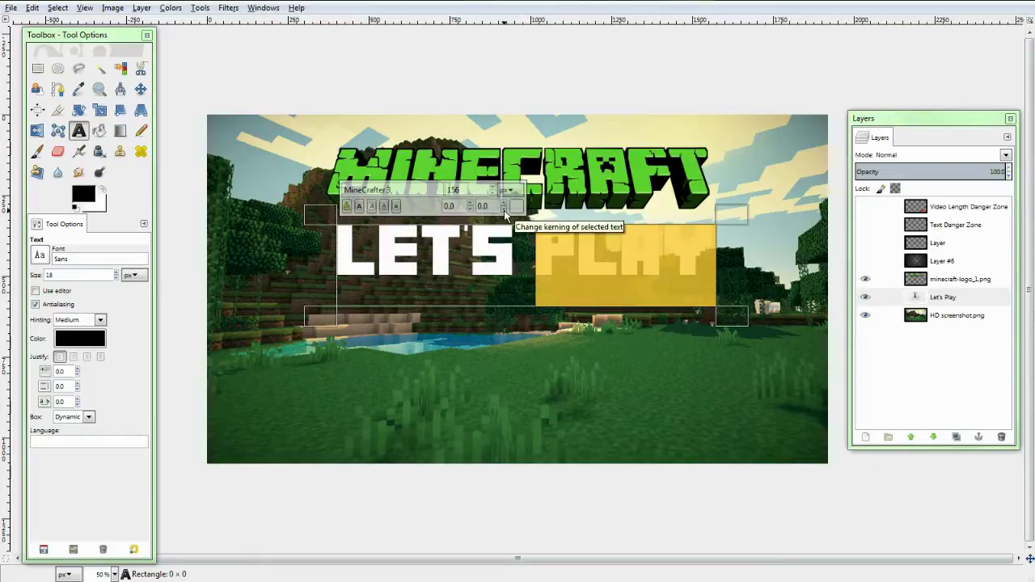
scroll(504, 212, down, 10)
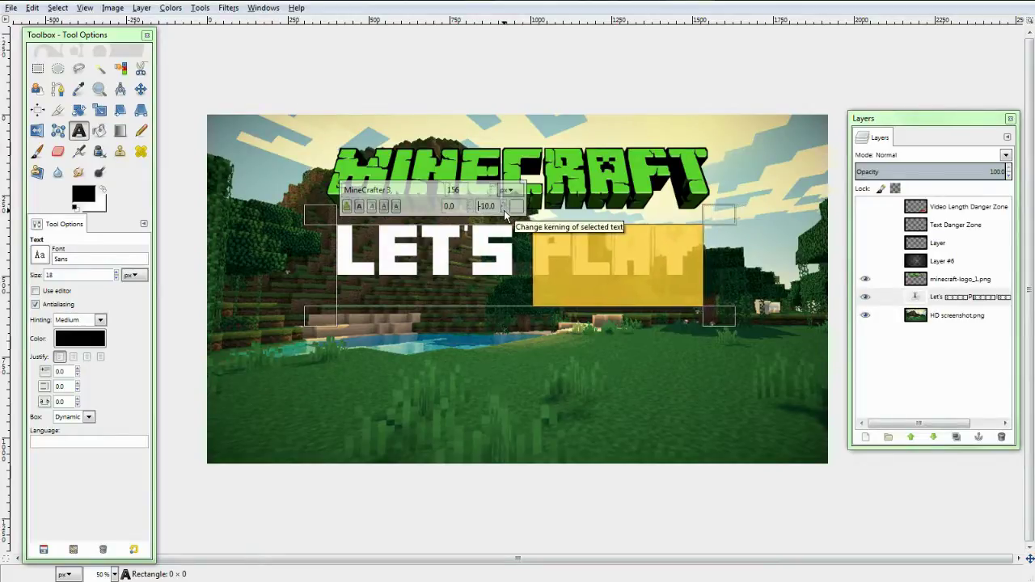
scroll(503, 211, down, 20)
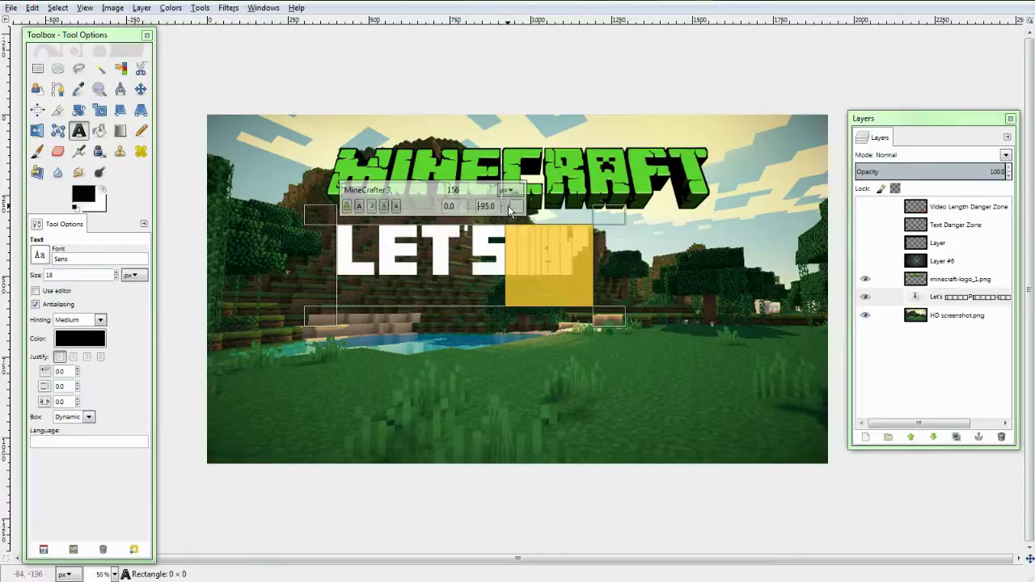
scroll(509, 210, up, 20)
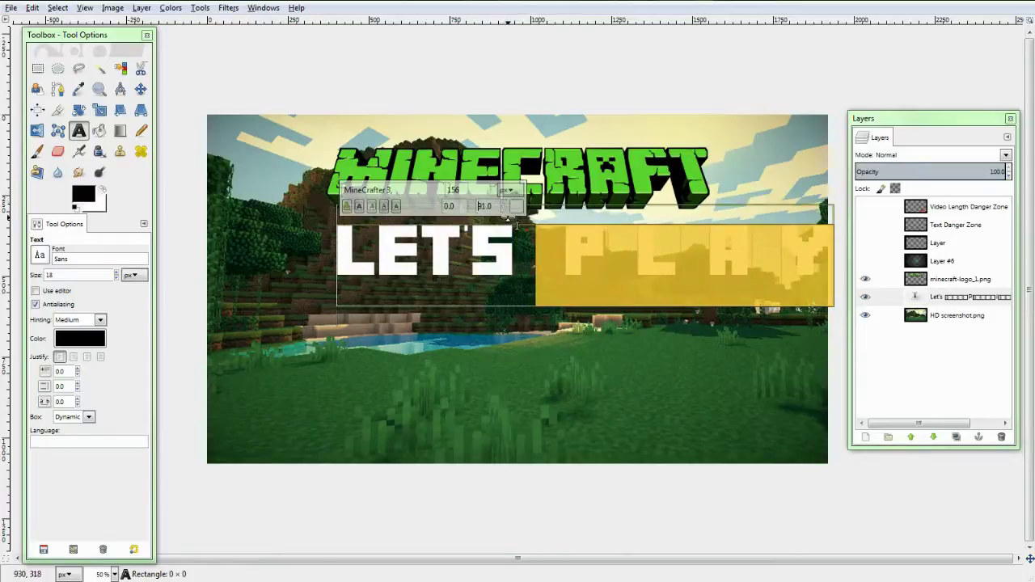
scroll(507, 212, down, 20)
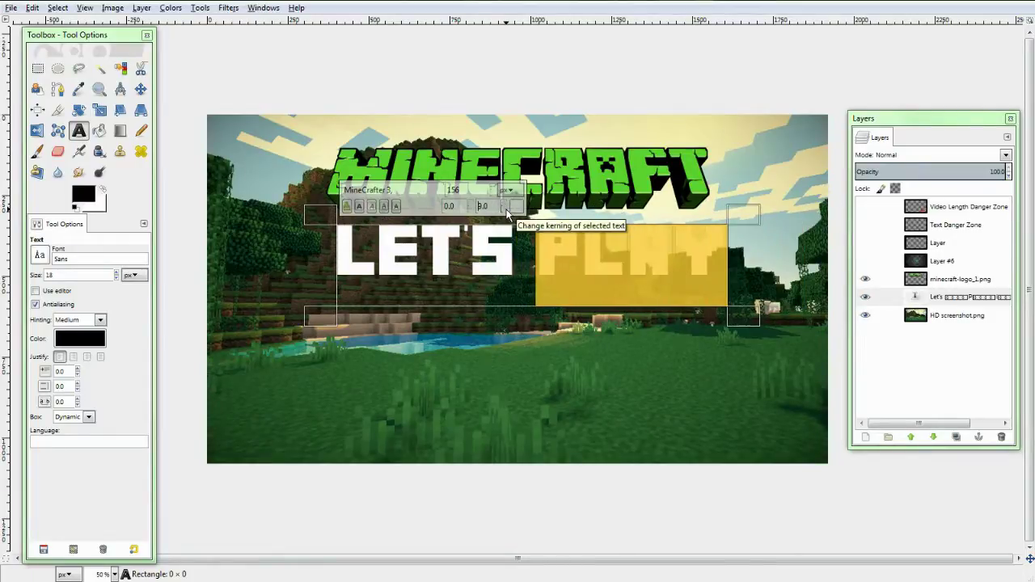
scroll(507, 212, down, 11)
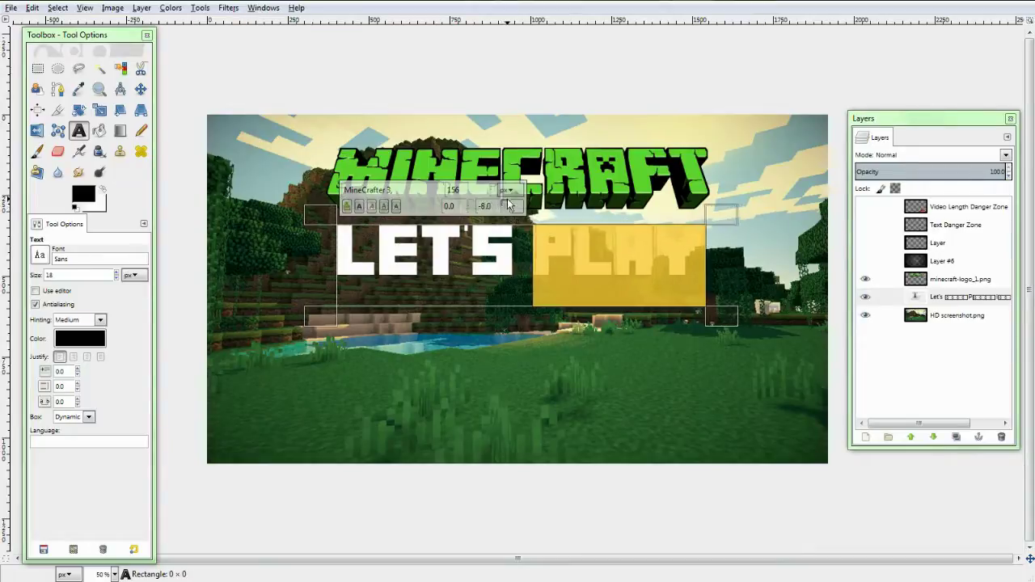
scroll(508, 206, up, 1)
click(491, 259)
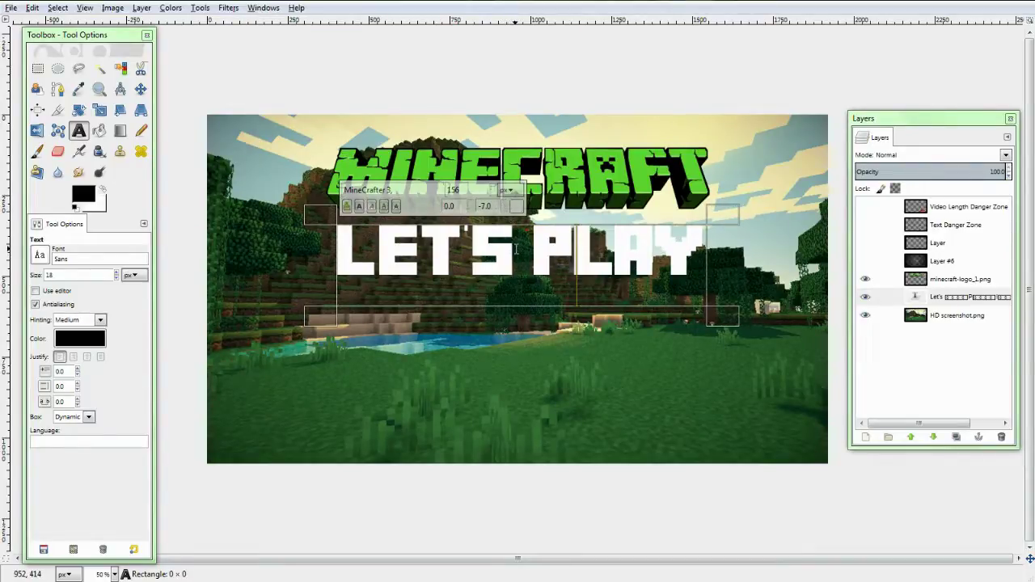
Step: Tighten the kerning of the word LET'S to match the -7 kerning of PLAY
drag(515, 250, 336, 257)
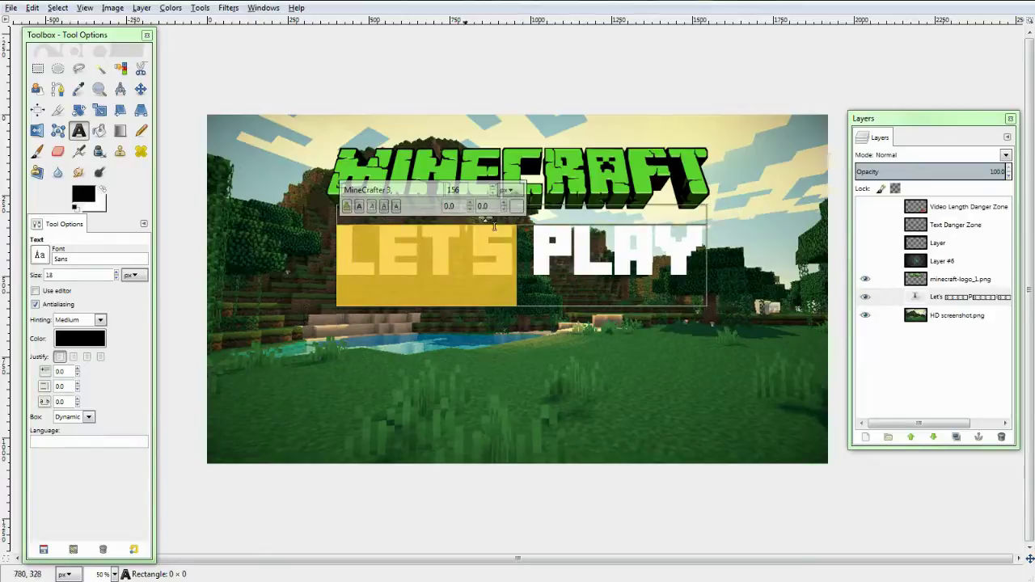
scroll(505, 207, down, 7)
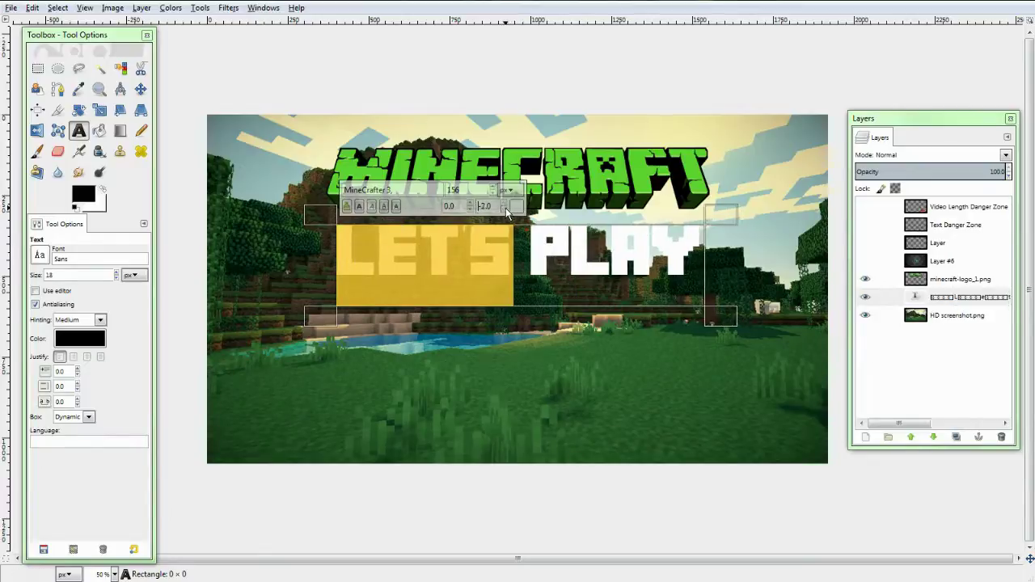
click(547, 260)
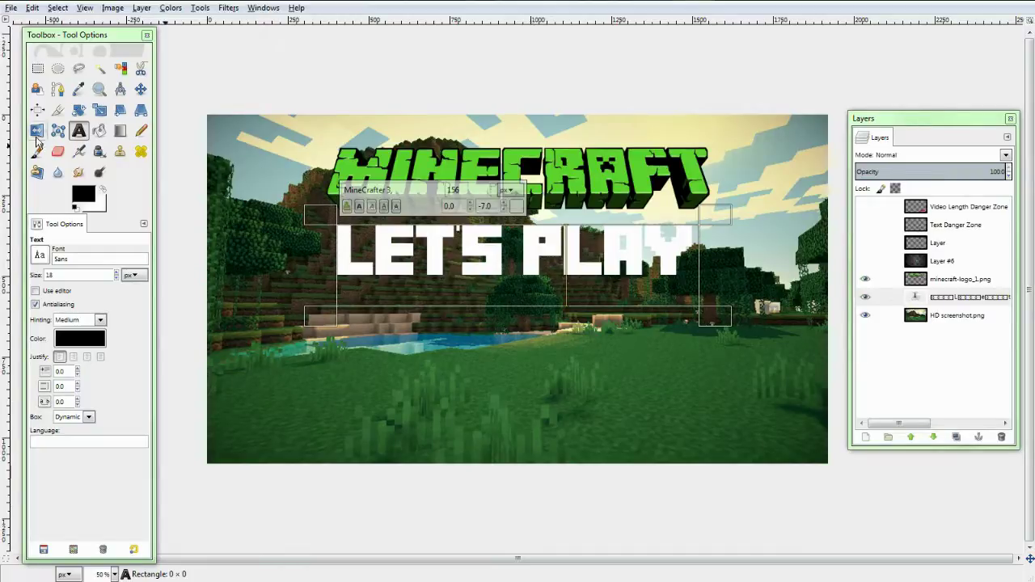
Step: Scale the Let's Play text layer down to about 862 px wide
click(100, 110)
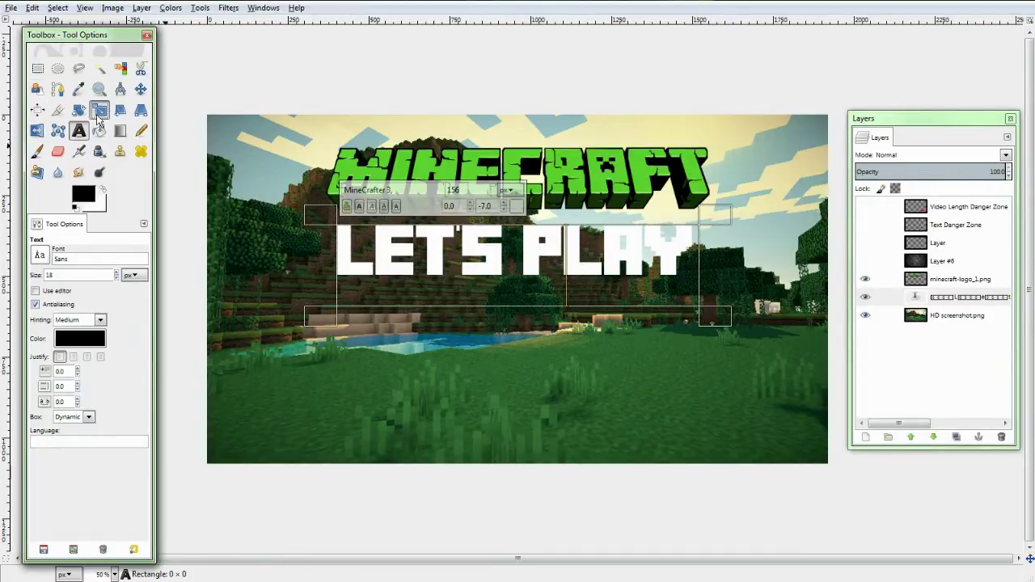
click(427, 250)
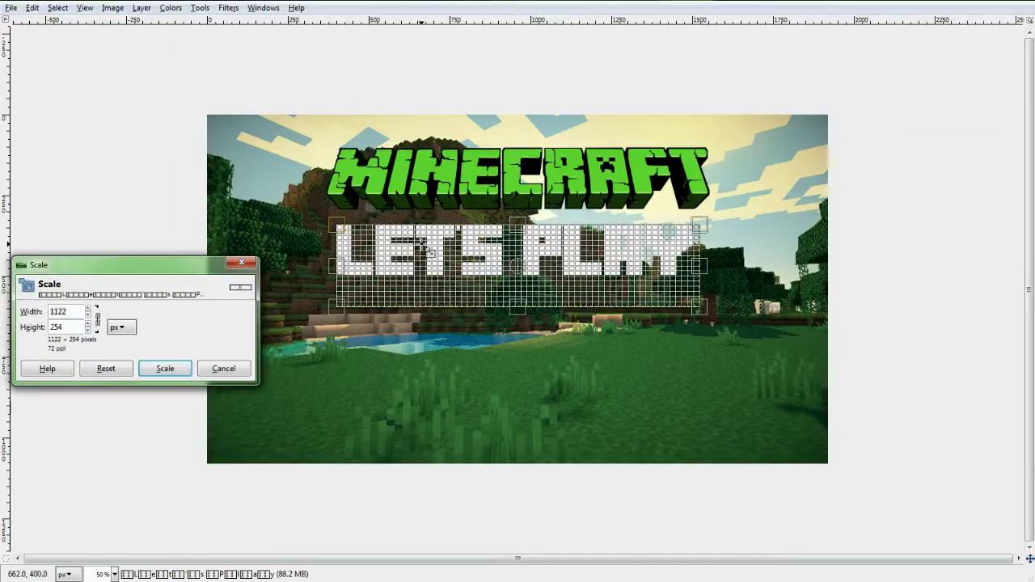
click(97, 321)
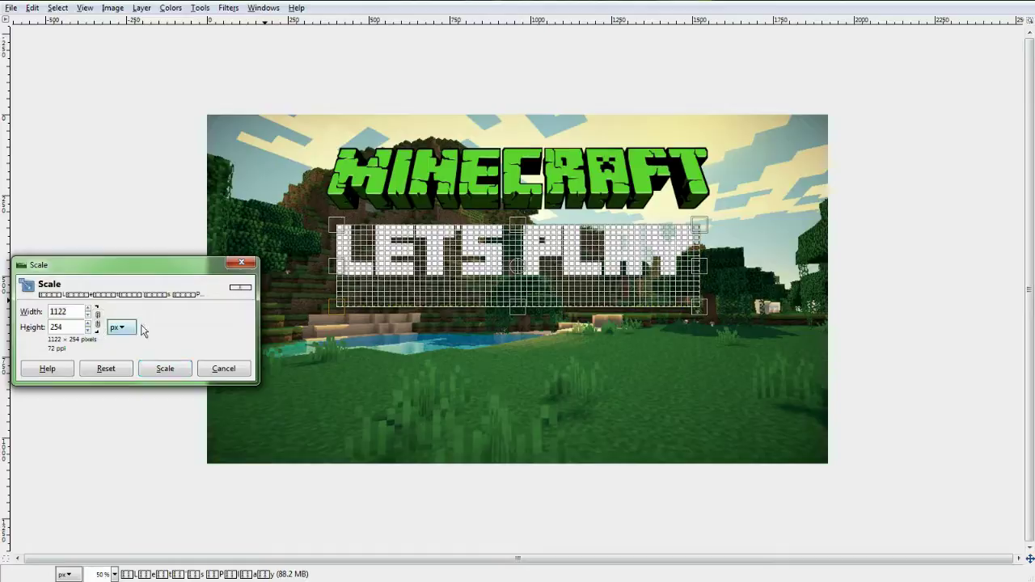
key(Tab)
drag(340, 307, 441, 310)
click(167, 368)
key(Tab)
click(164, 368)
key(Tab)
key(Tab)
click(165, 368)
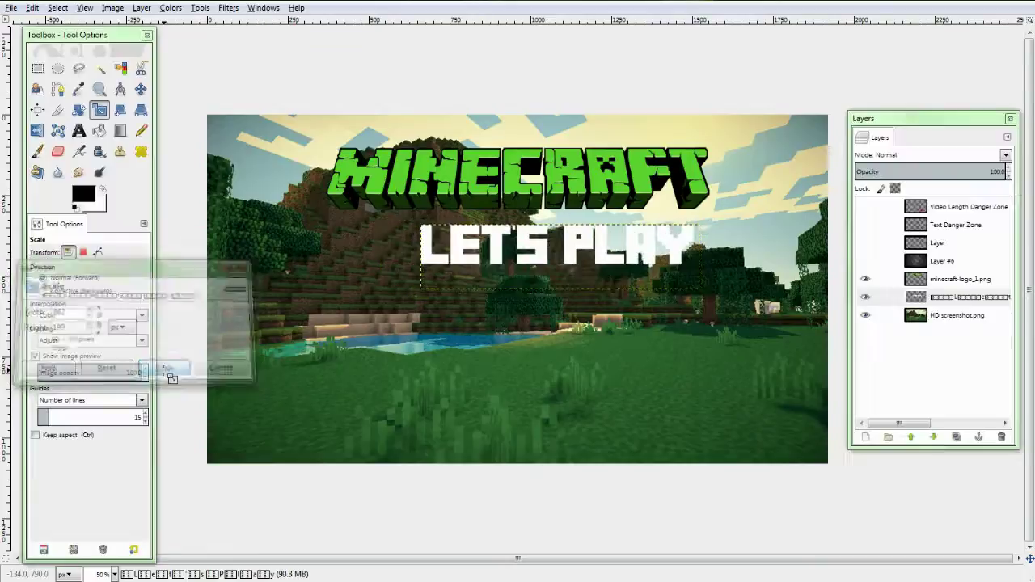
Step: Move the Let's Play text beneath the middle of the Minecraft logo and align its centre horizontally
click(140, 89)
drag(525, 250, 482, 253)
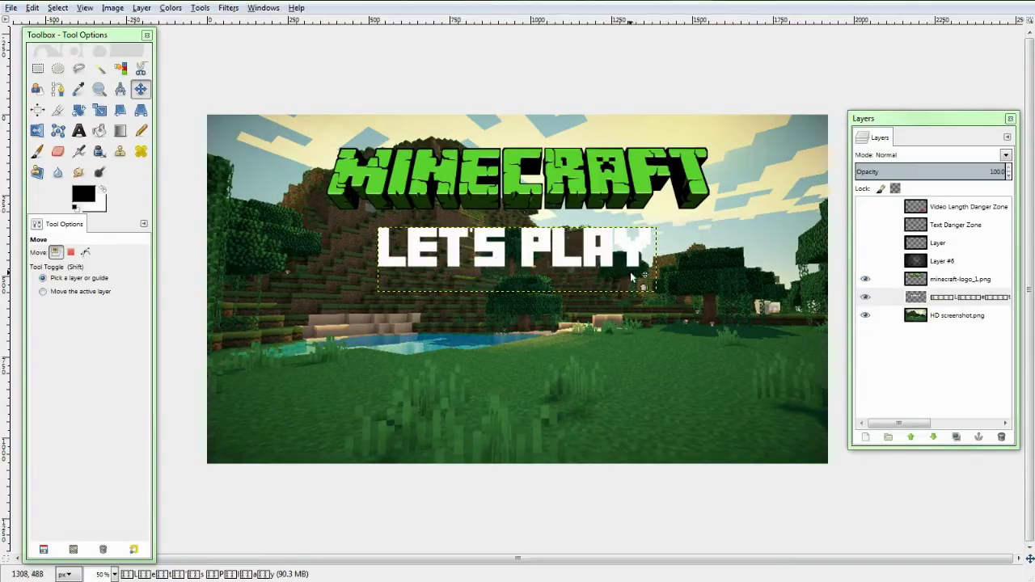
click(40, 113)
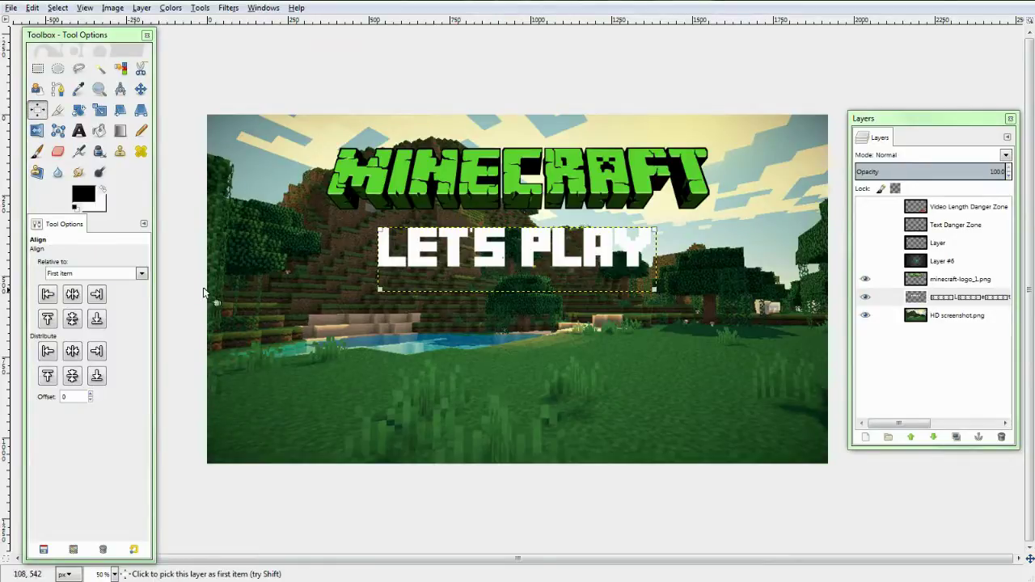
click(72, 294)
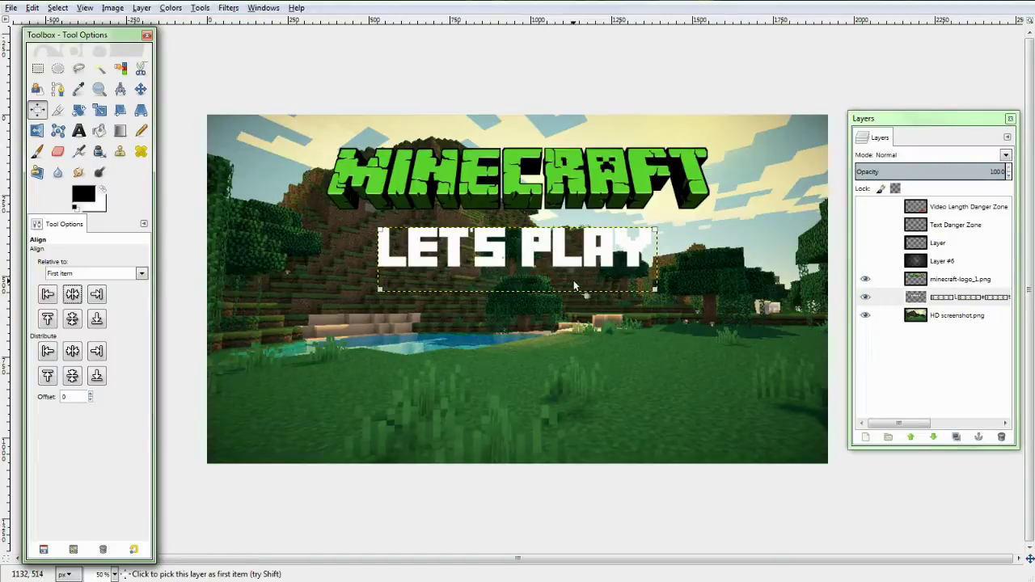
Step: Create a selection from the Let's Play text layer's alpha, following the letter shapes
click(944, 300)
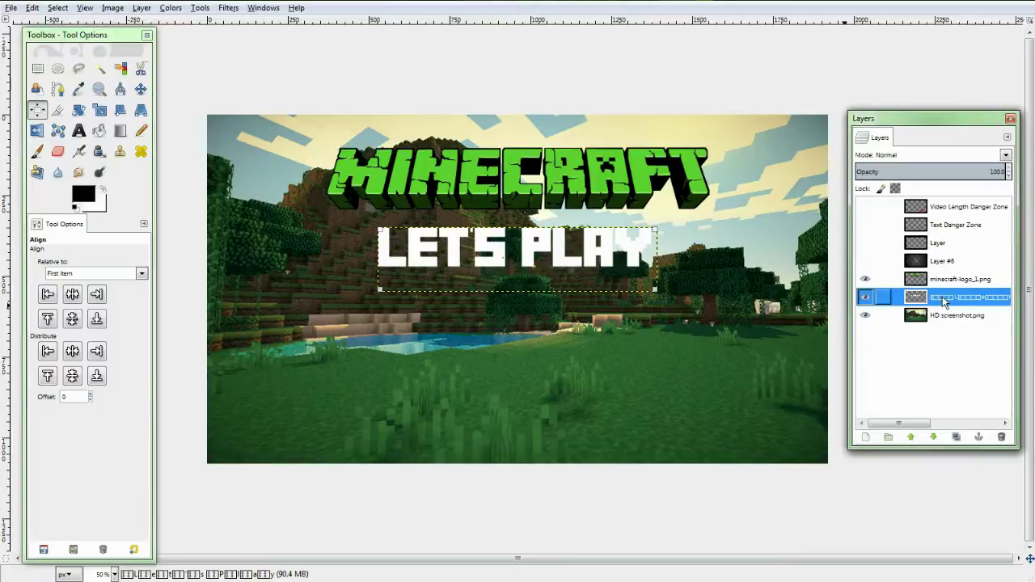
click(865, 299)
click(866, 299)
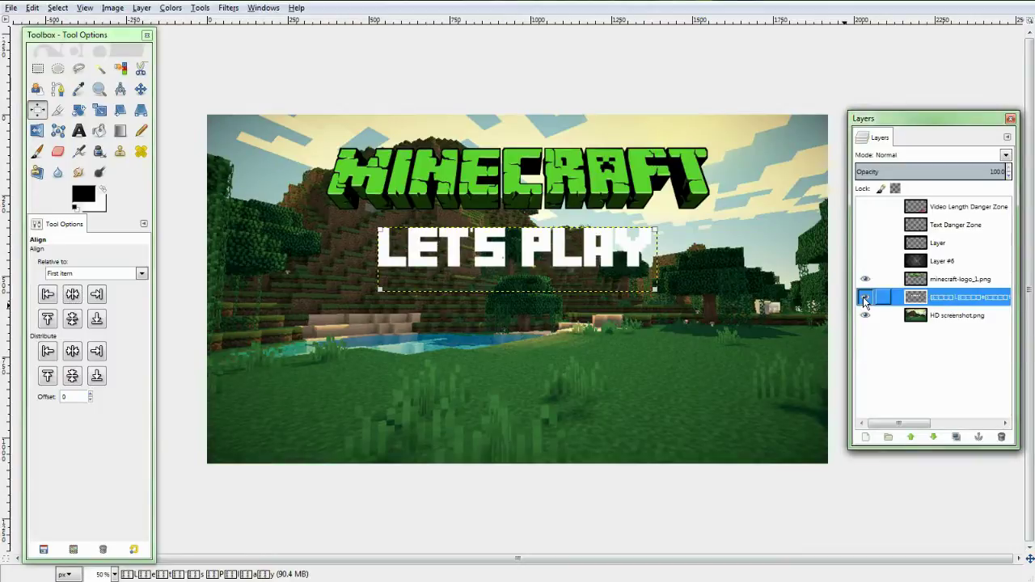
right_click(942, 301)
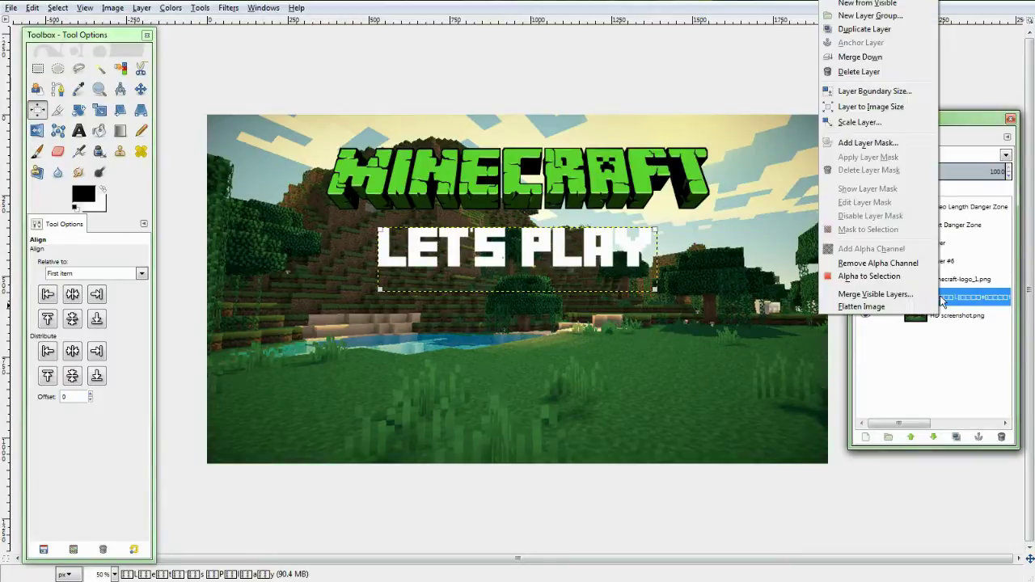
click(871, 277)
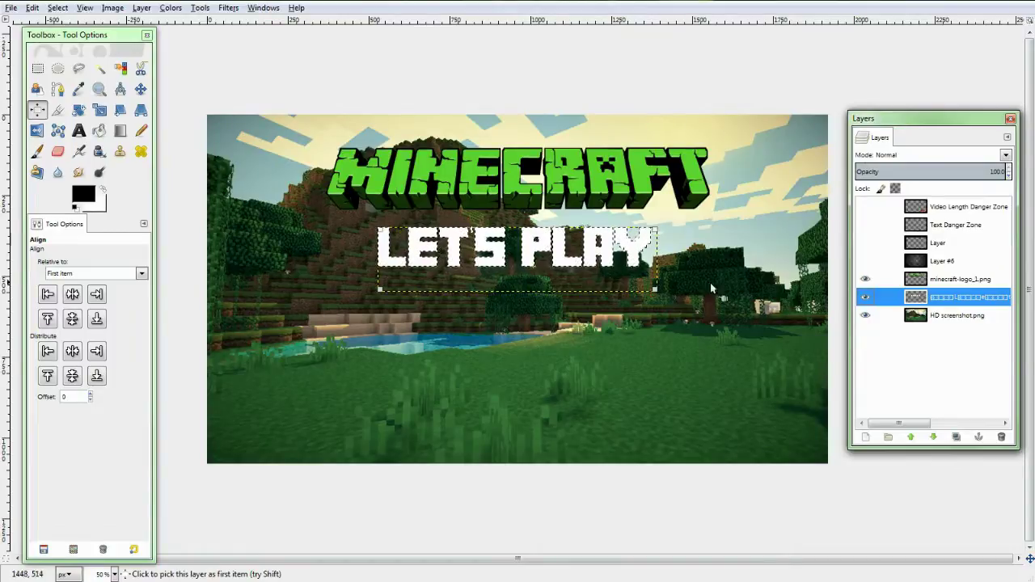
Step: Temporarily hide the logo and background screenshot layers to inspect the selection around the Let's Play letters
click(865, 279)
click(866, 316)
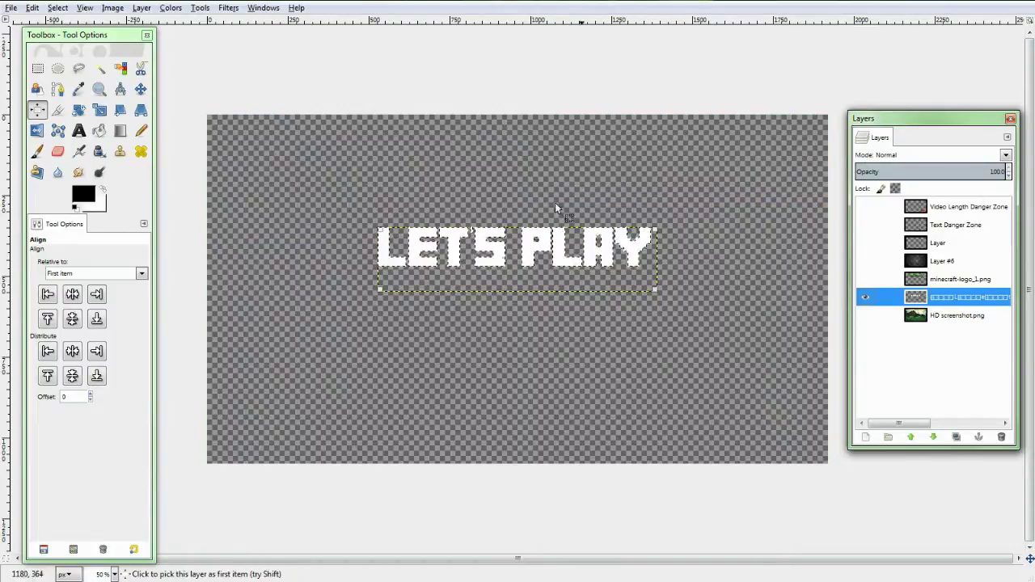
click(866, 316)
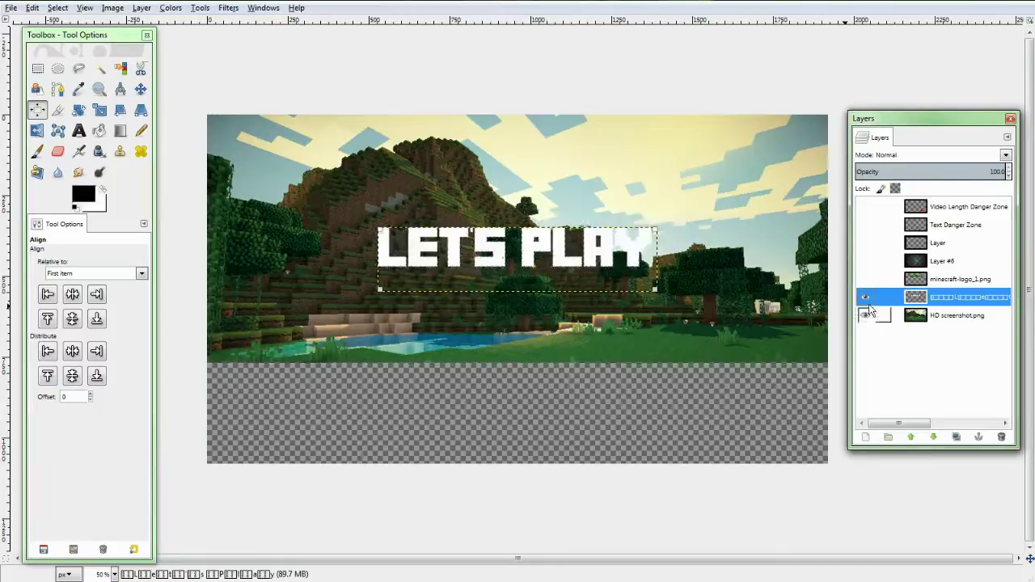
click(865, 279)
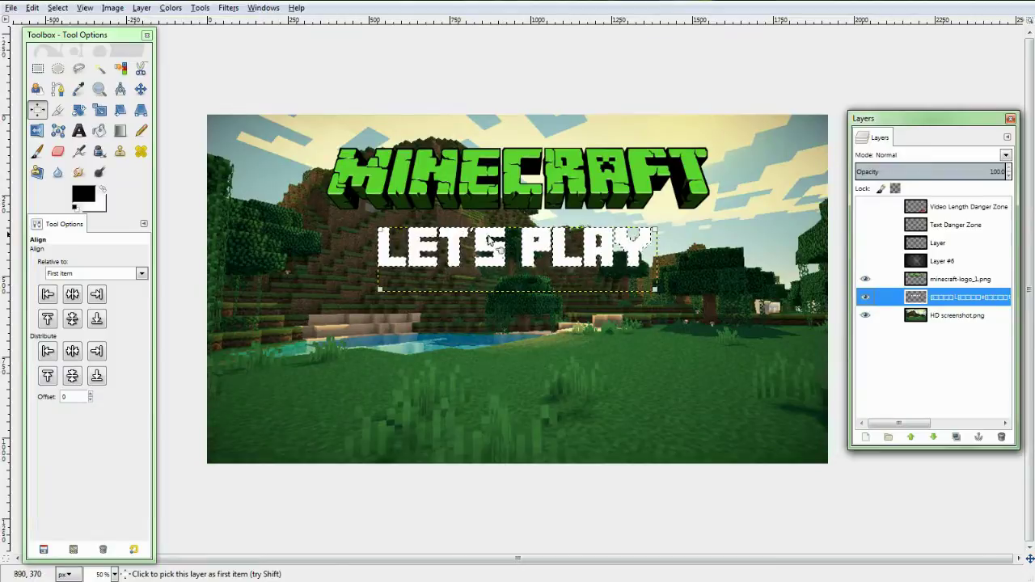
Step: Grow the selection around the Let's Play letters by 6 px
click(58, 8)
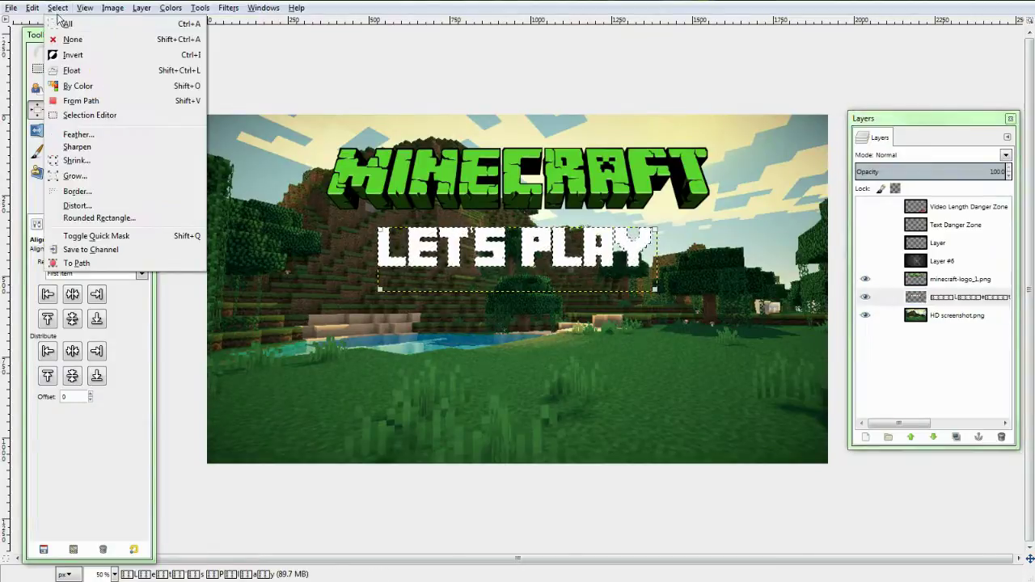
click(76, 175)
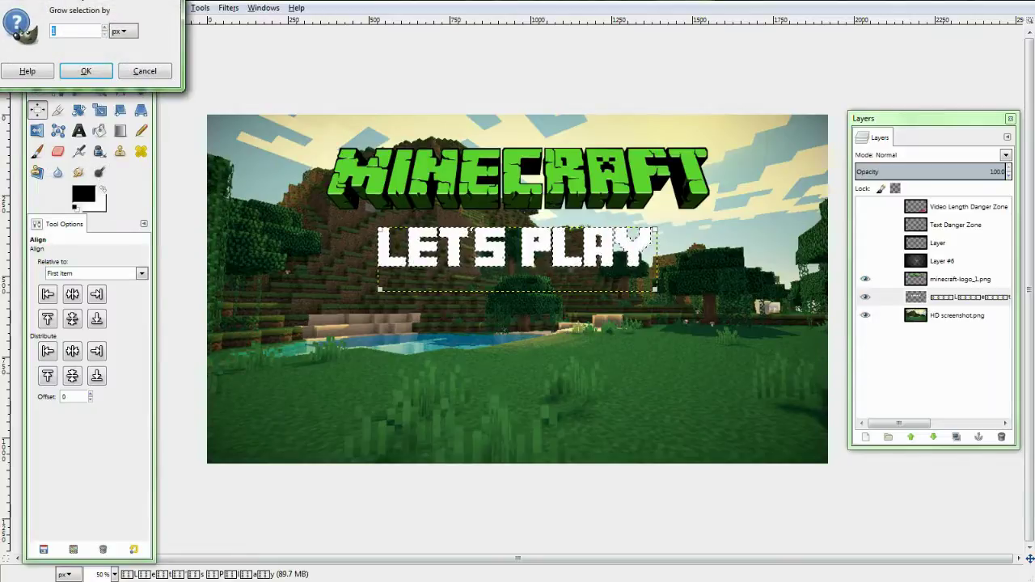
drag(116, 25, 282, 137)
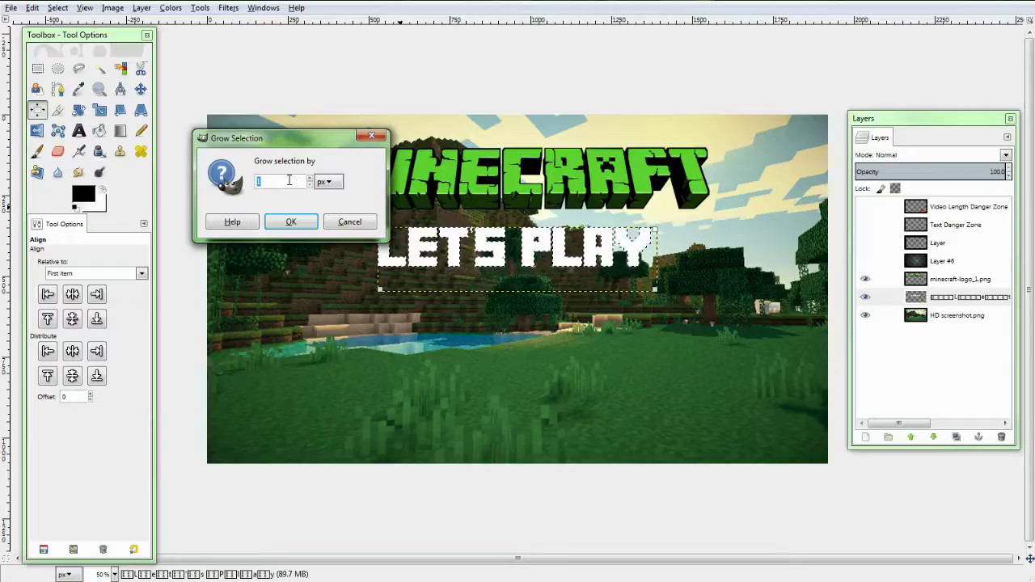
text(6)
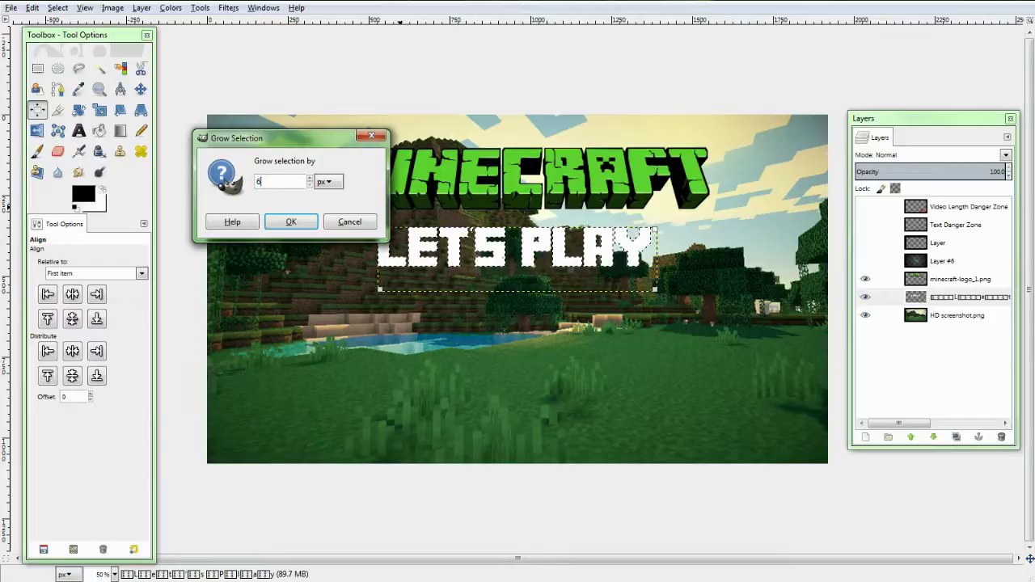
key(Return)
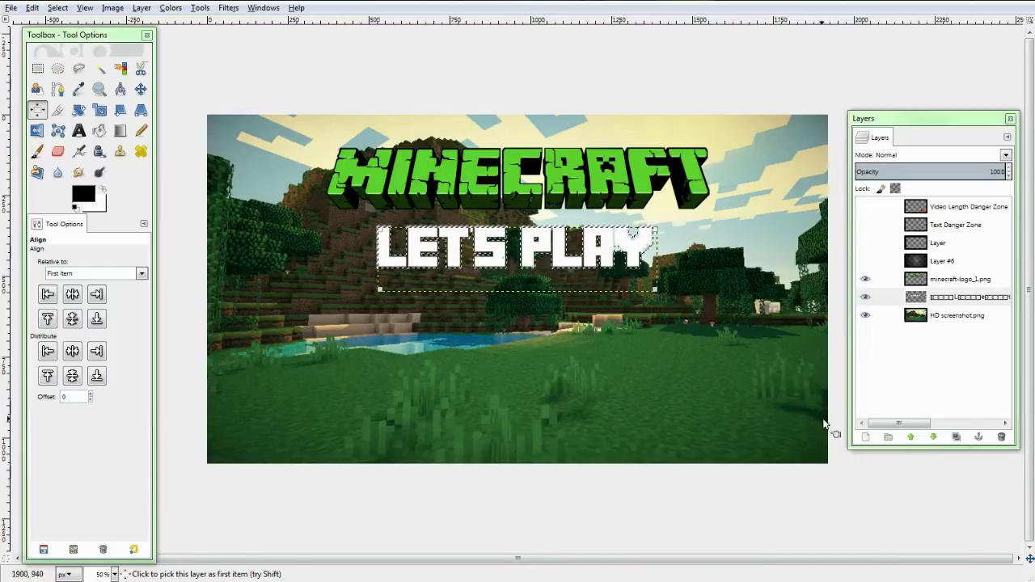
Step: On a new transparent 1920 × 1080 px layer above the text, fill the grown selection with black and deselect
click(864, 437)
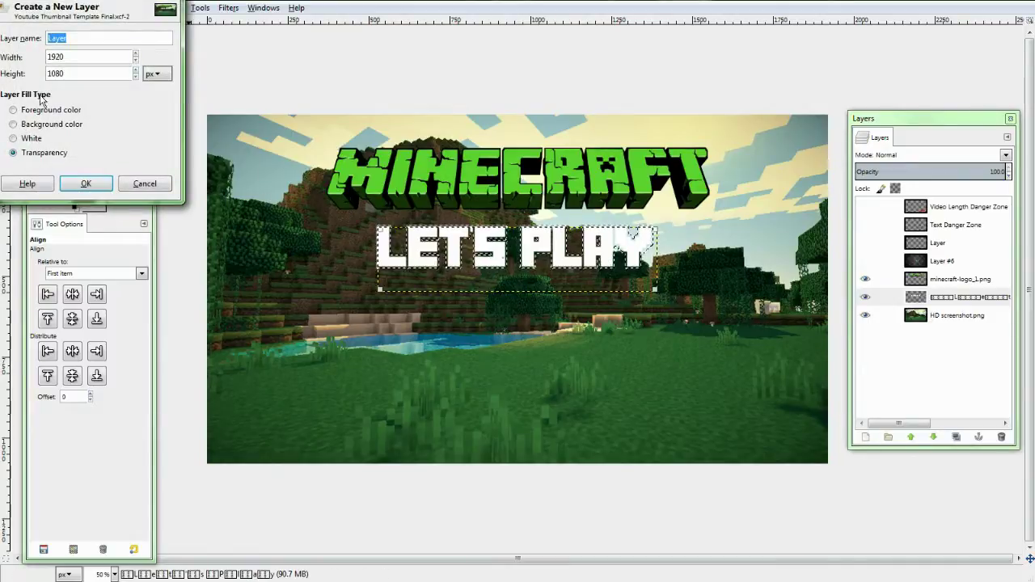
click(86, 184)
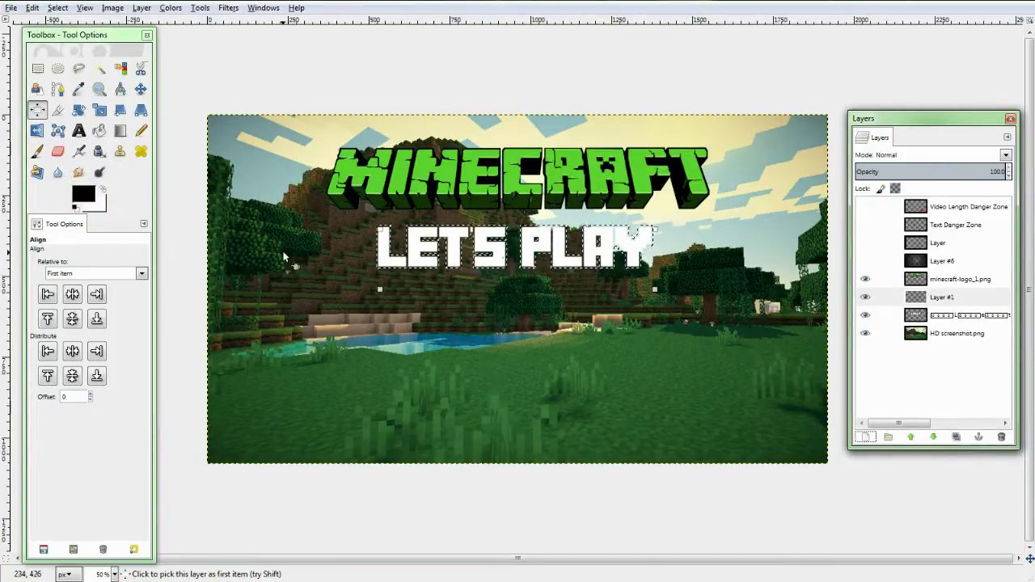
click(98, 131)
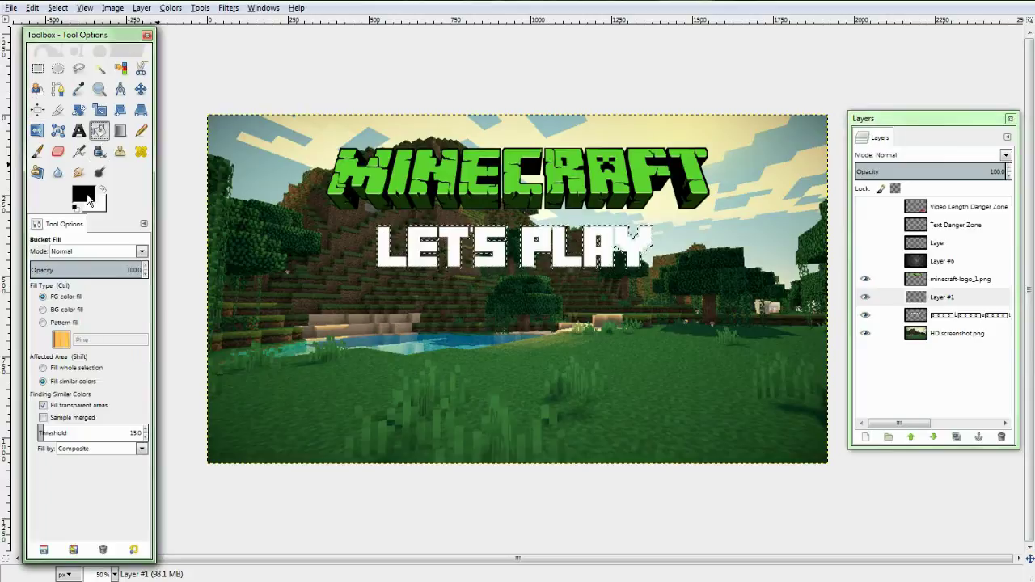
click(451, 234)
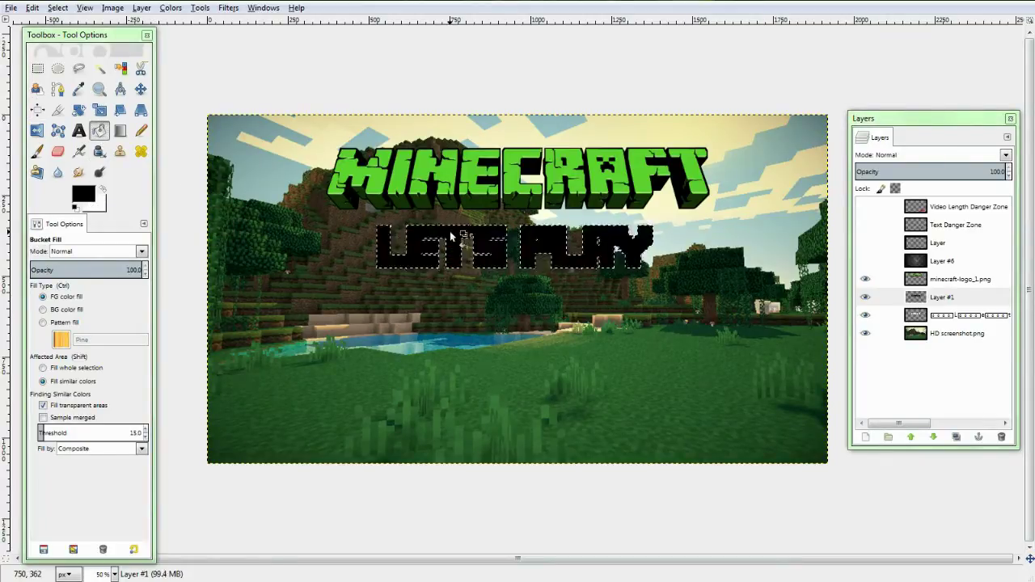
click(58, 9)
click(73, 39)
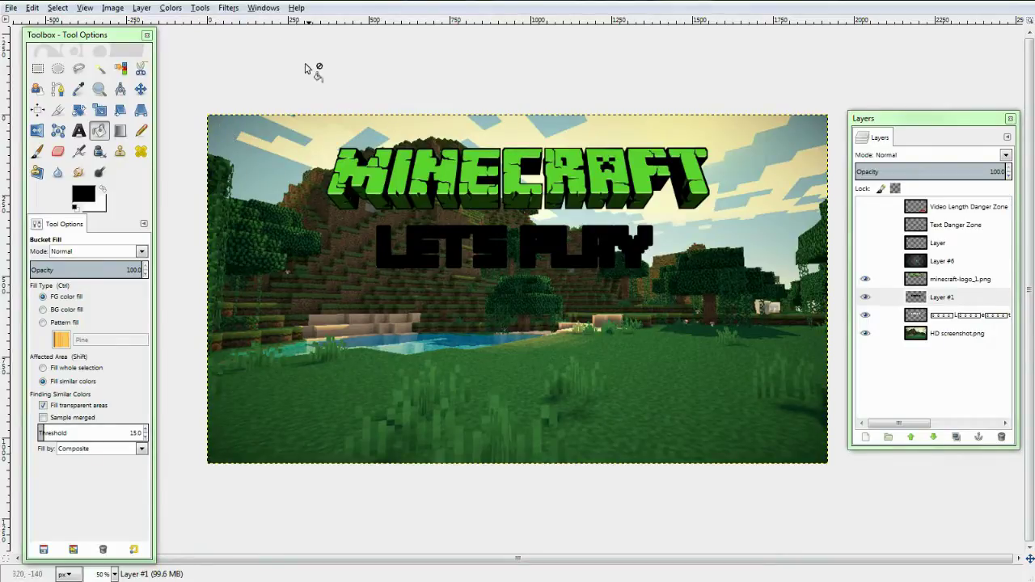
Step: Apply a Gaussian Blur with a 10 px horizontal and vertical radius to the black Let's Play outline layer
click(229, 8)
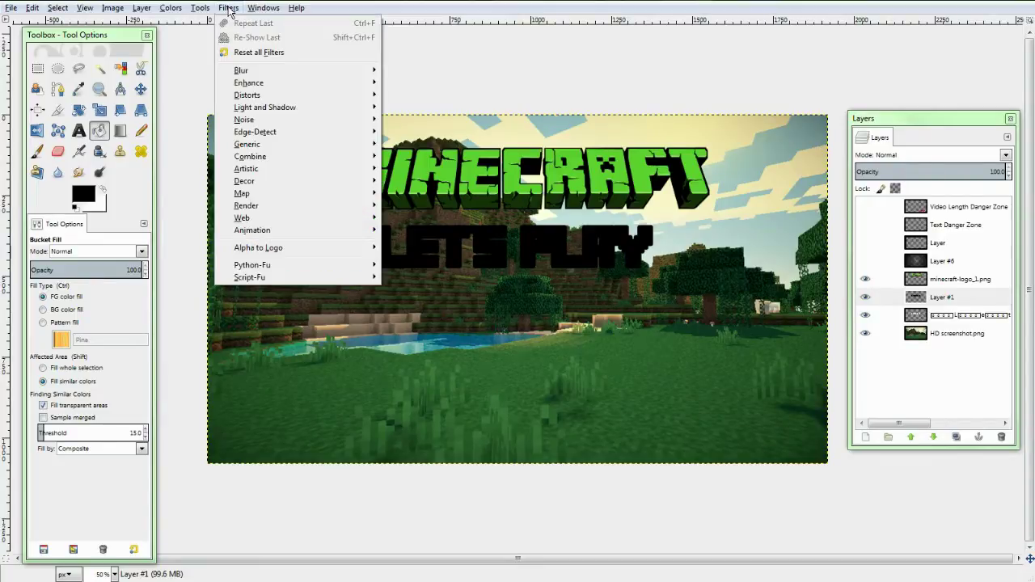
mouse_move(268, 72)
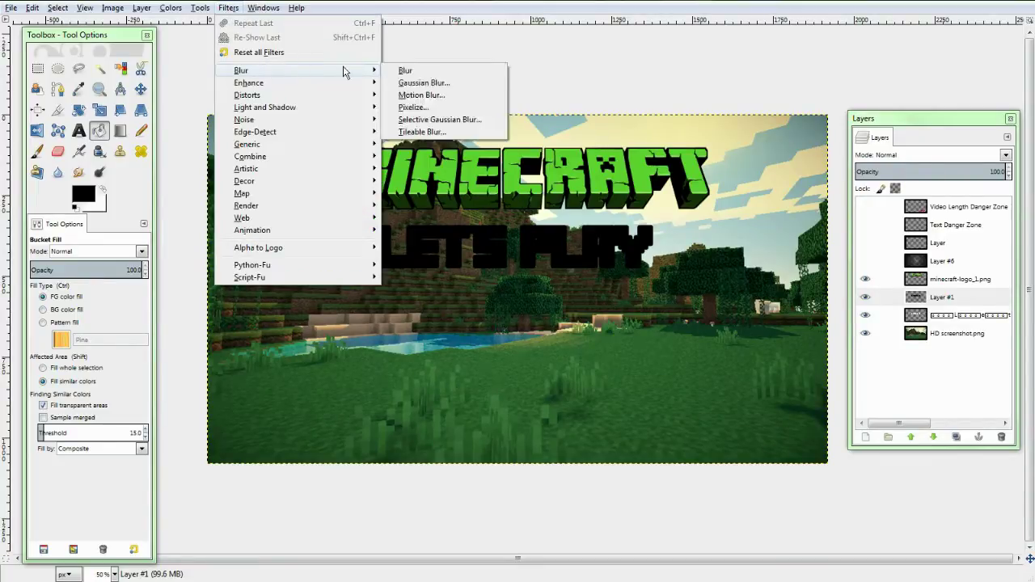
click(416, 84)
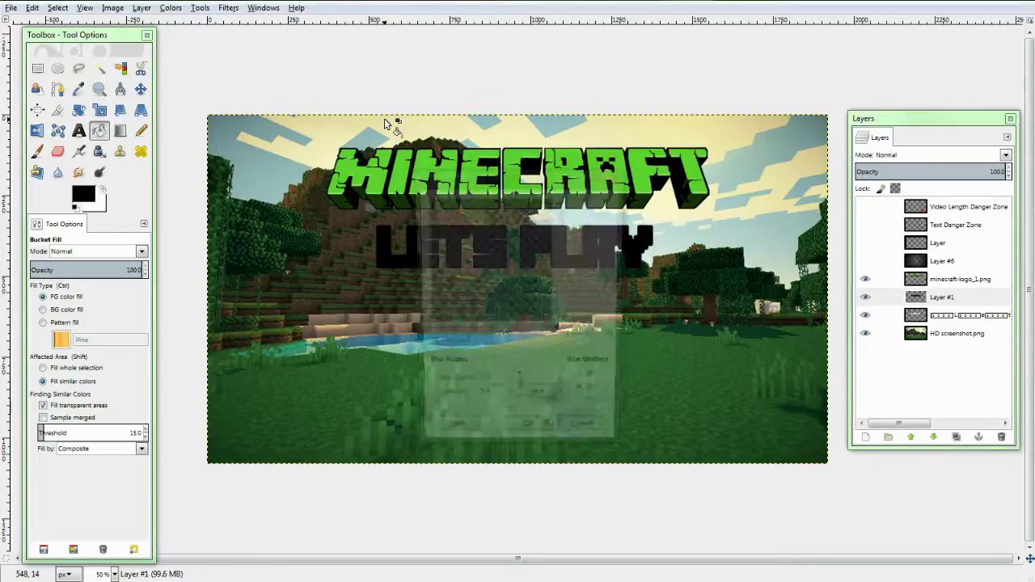
drag(483, 179, 647, 137)
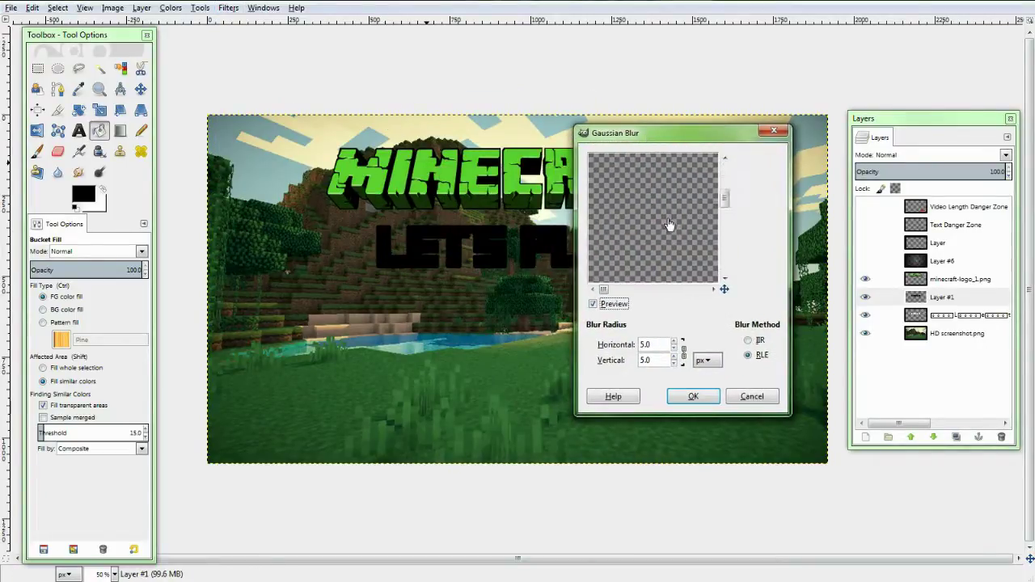
drag(605, 289, 638, 291)
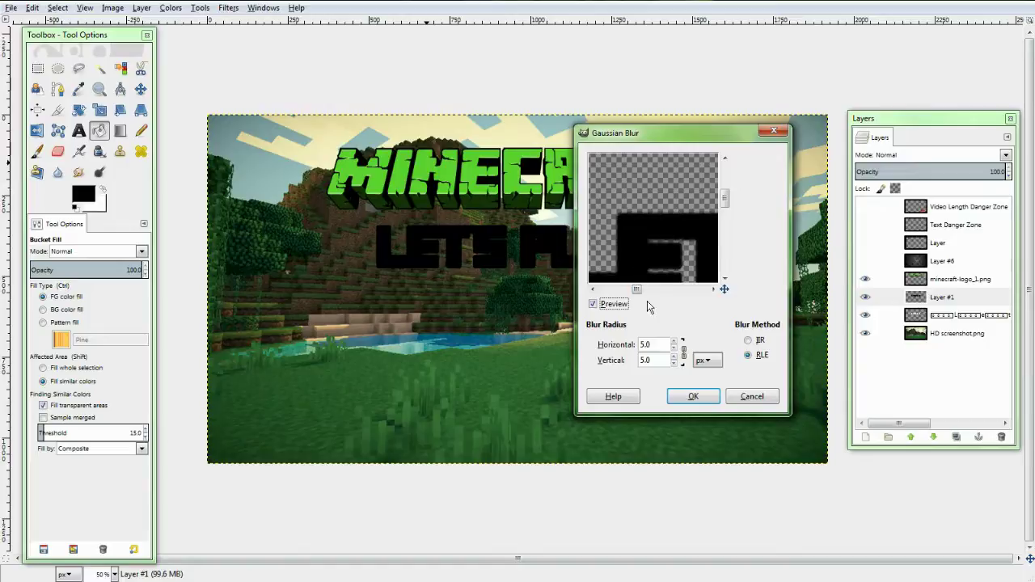
click(674, 340)
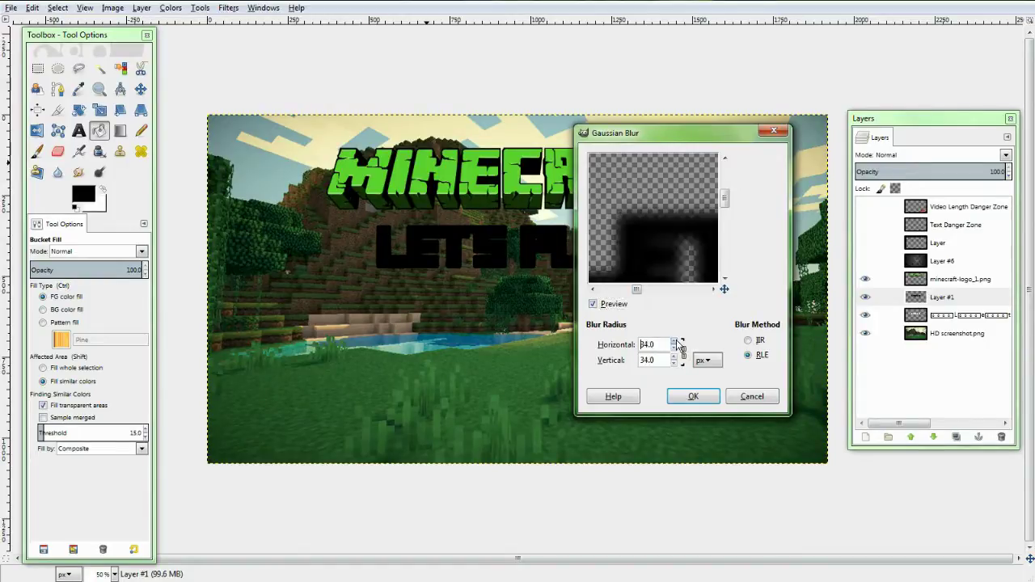
scroll(661, 345, down, 20)
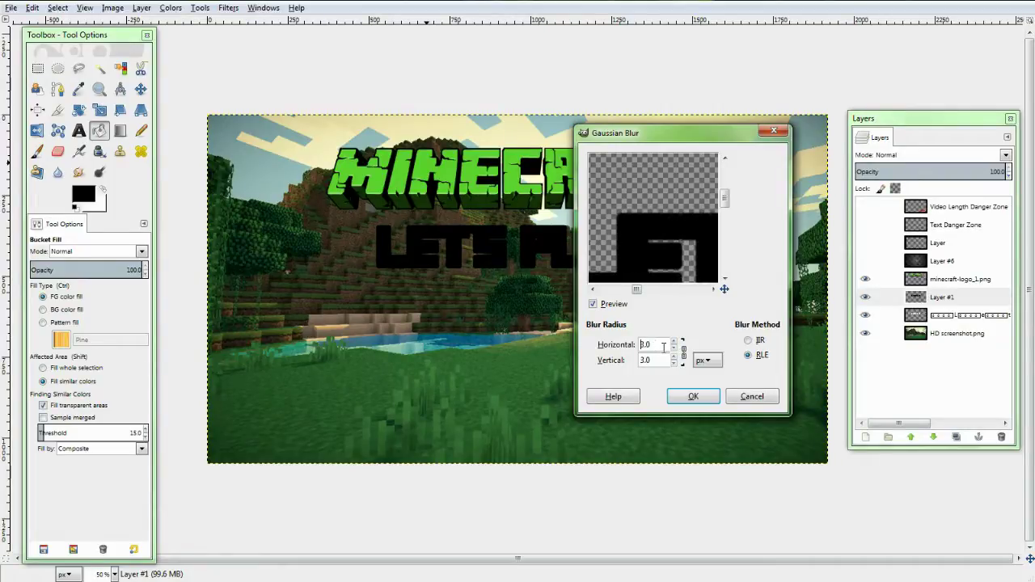
scroll(663, 346, up, 4)
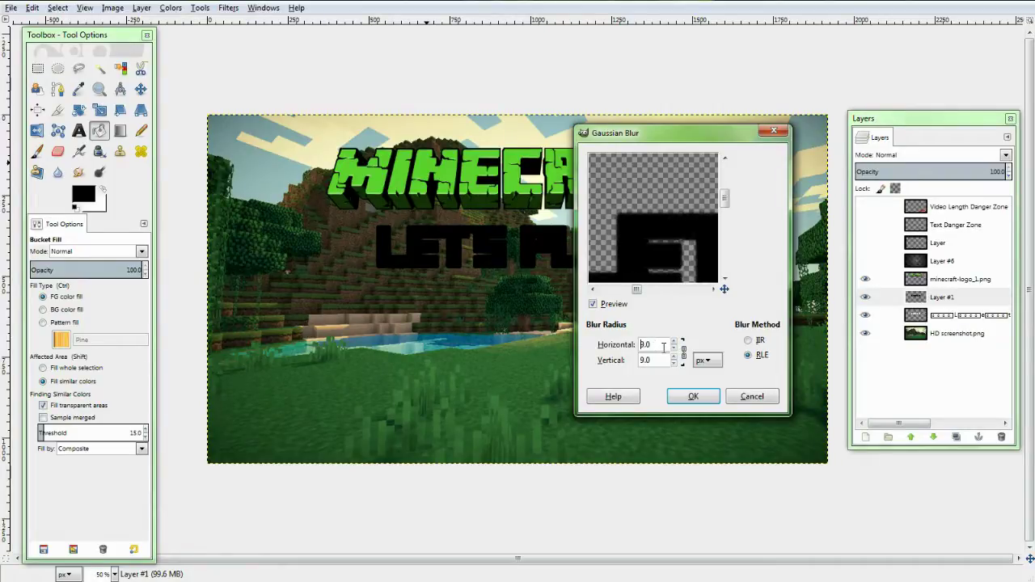
click(680, 403)
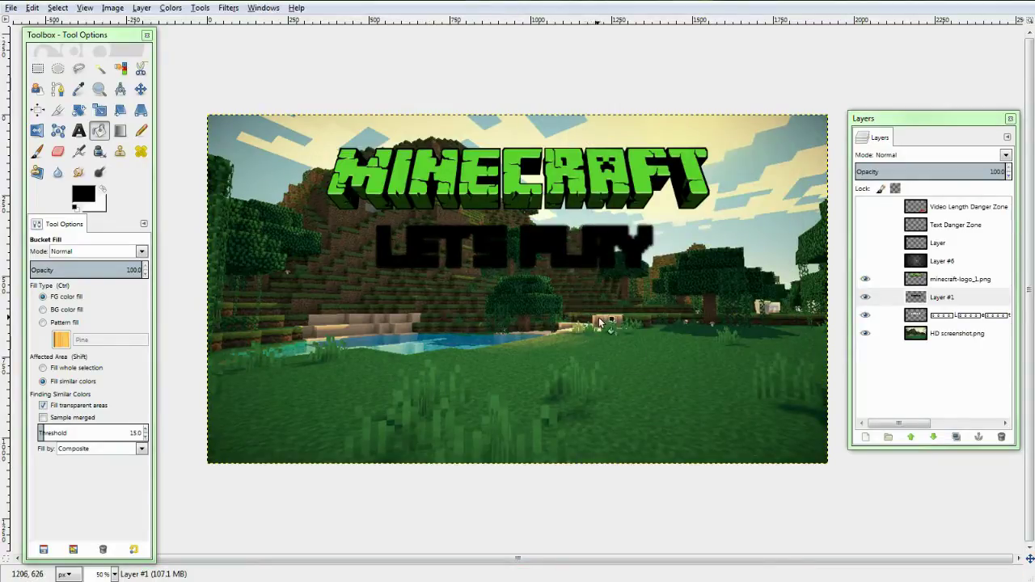
Step: Compare the title with the blurred black layer hidden and shown, and lower that layer beneath the Let's Play text
click(922, 297)
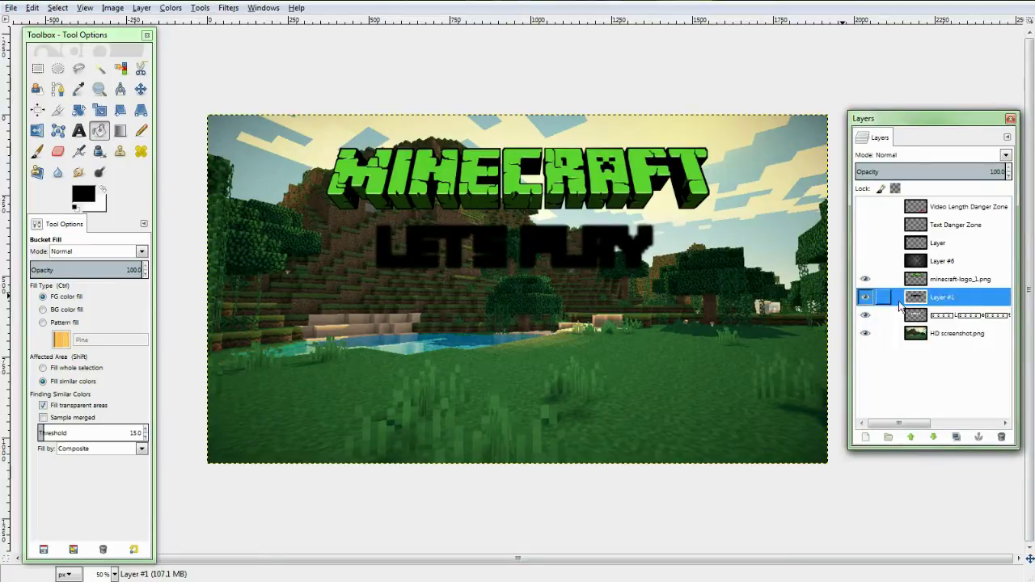
click(868, 299)
click(868, 299)
click(867, 299)
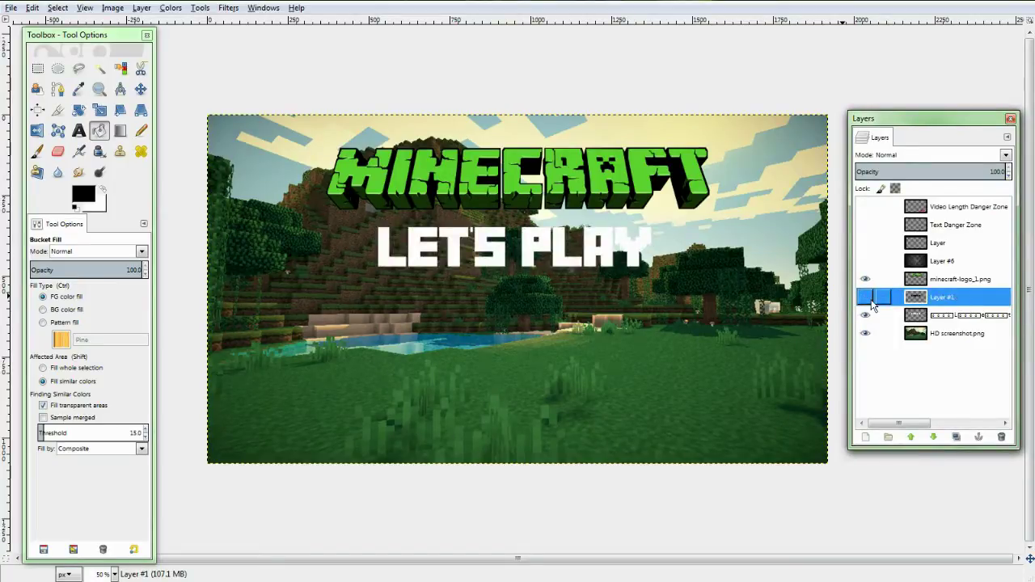
click(867, 298)
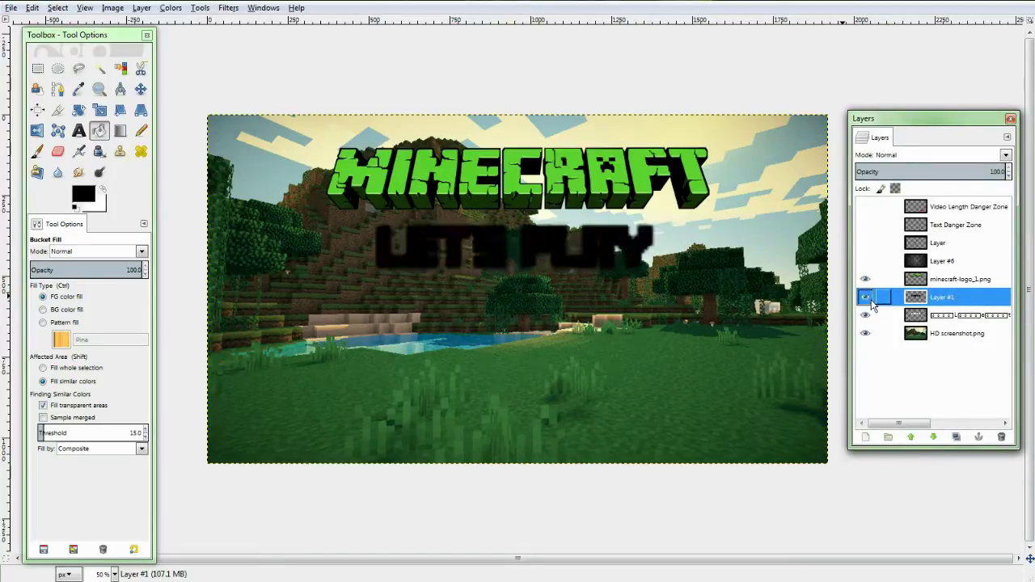
click(934, 437)
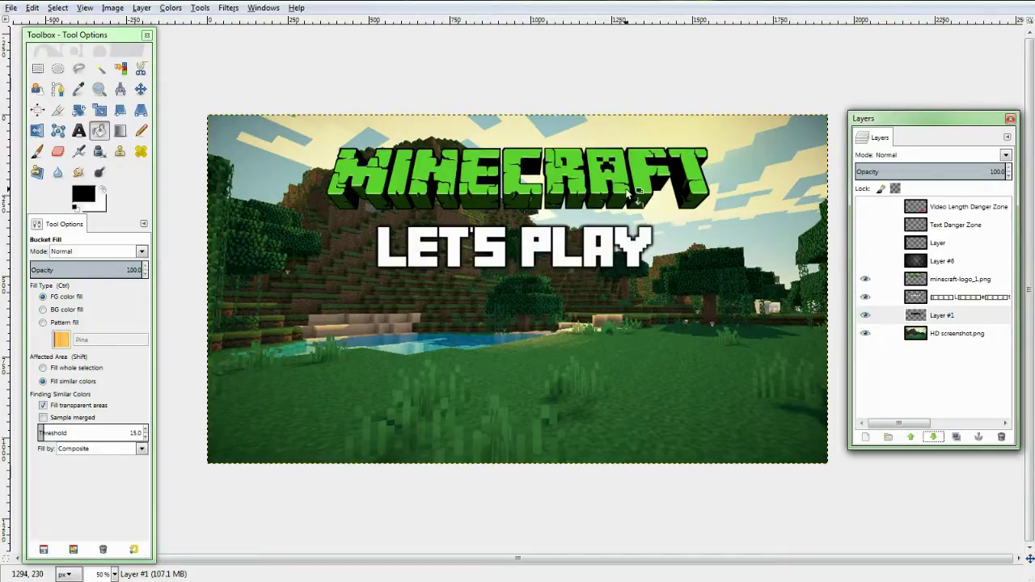
Step: Create a selection from the Minecraft logo layer's alpha and grow it by 6 px
click(963, 283)
right_click(963, 286)
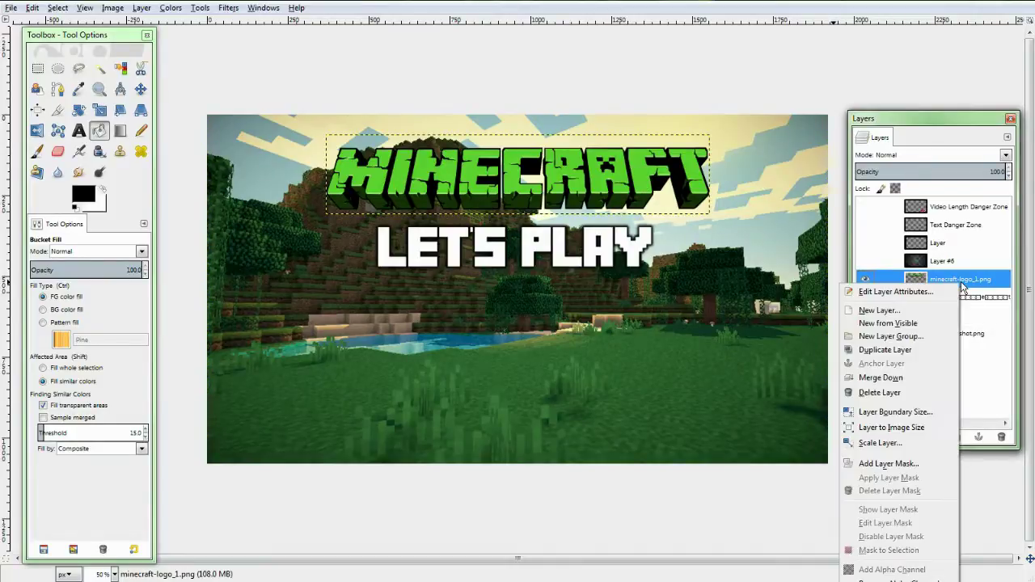
click(912, 581)
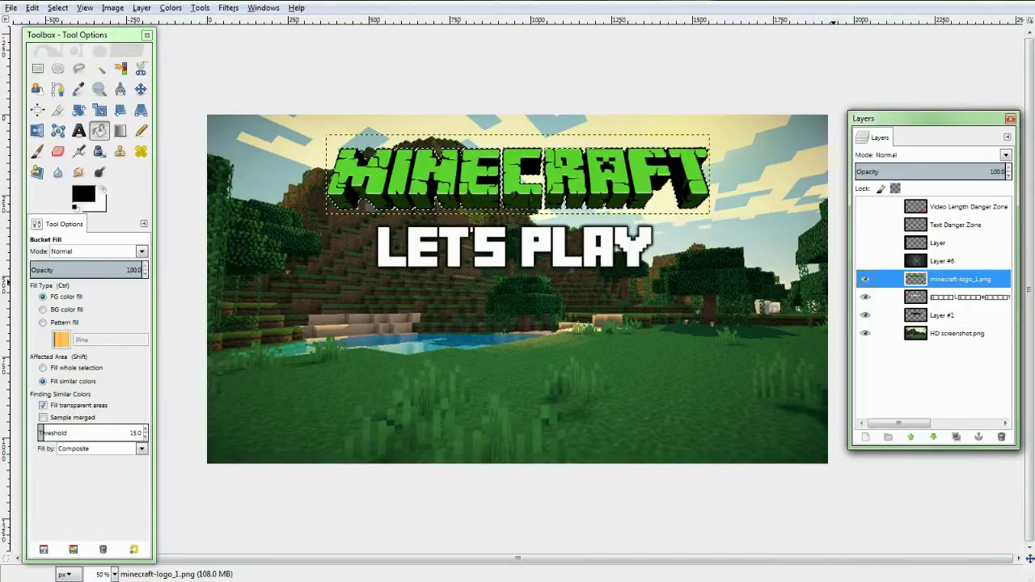
click(60, 8)
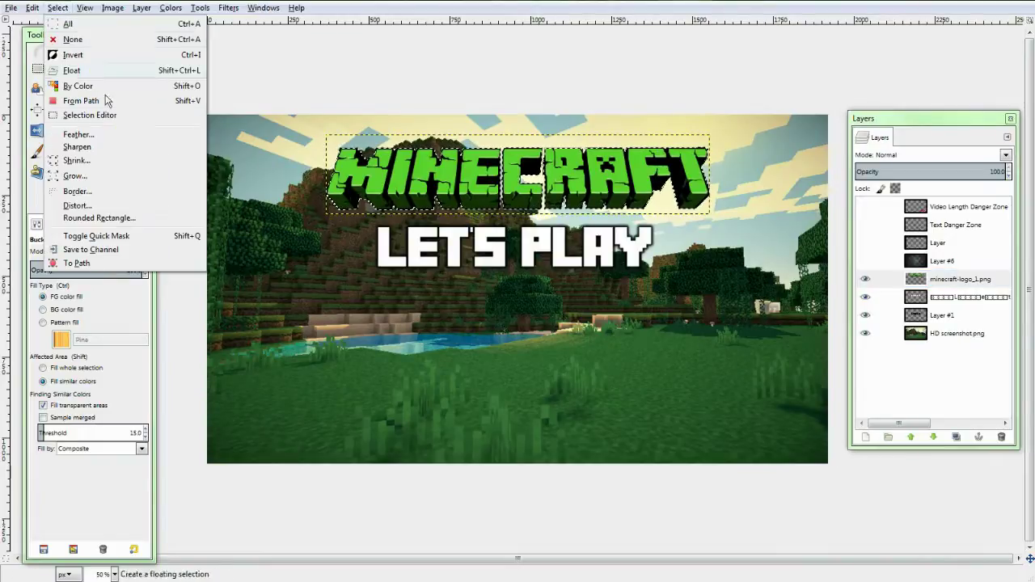
click(74, 175)
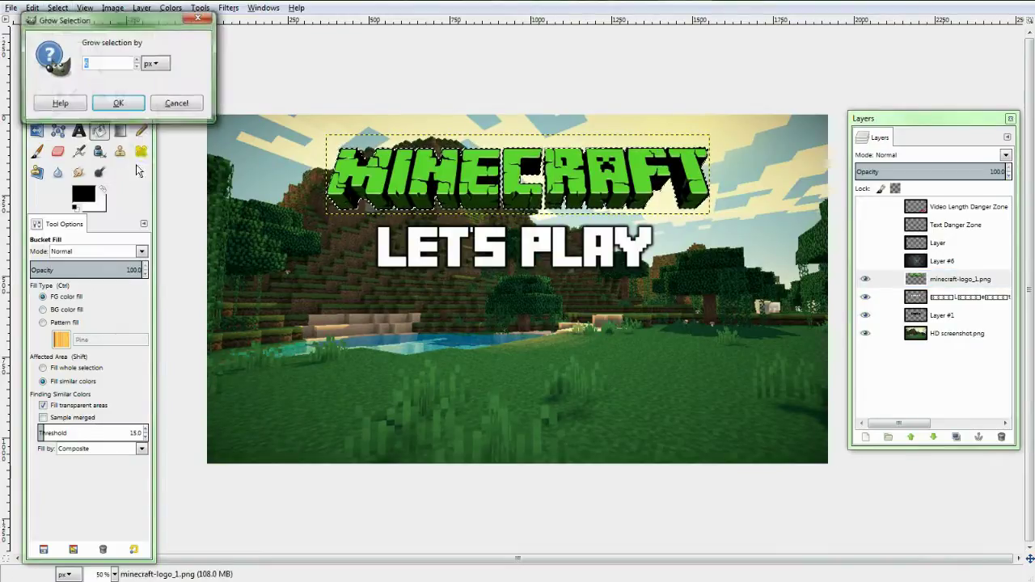
click(116, 102)
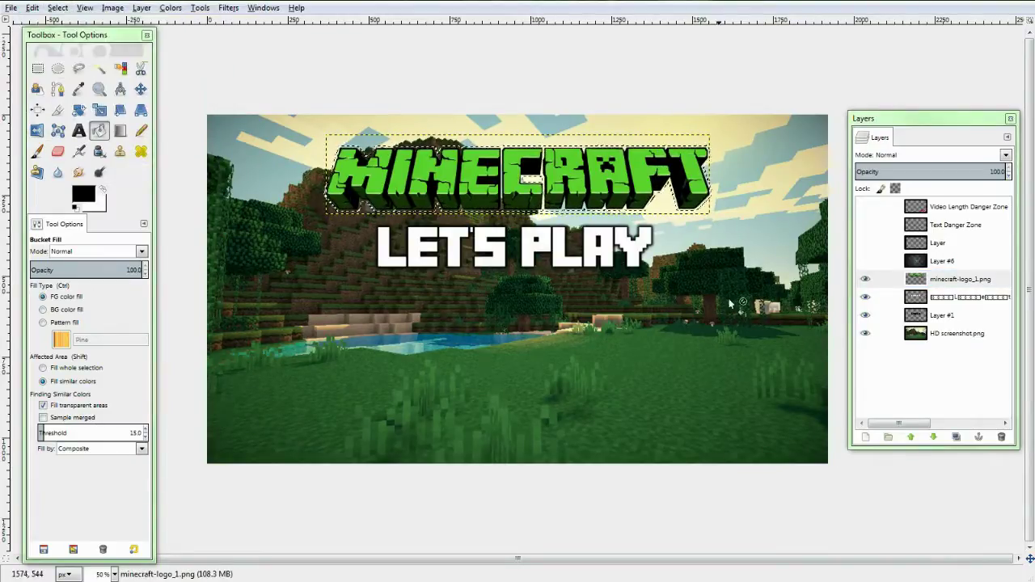
Step: On a new transparent 1920 × 1080 px layer above the logo, fill the grown selection with black and deselect
click(866, 438)
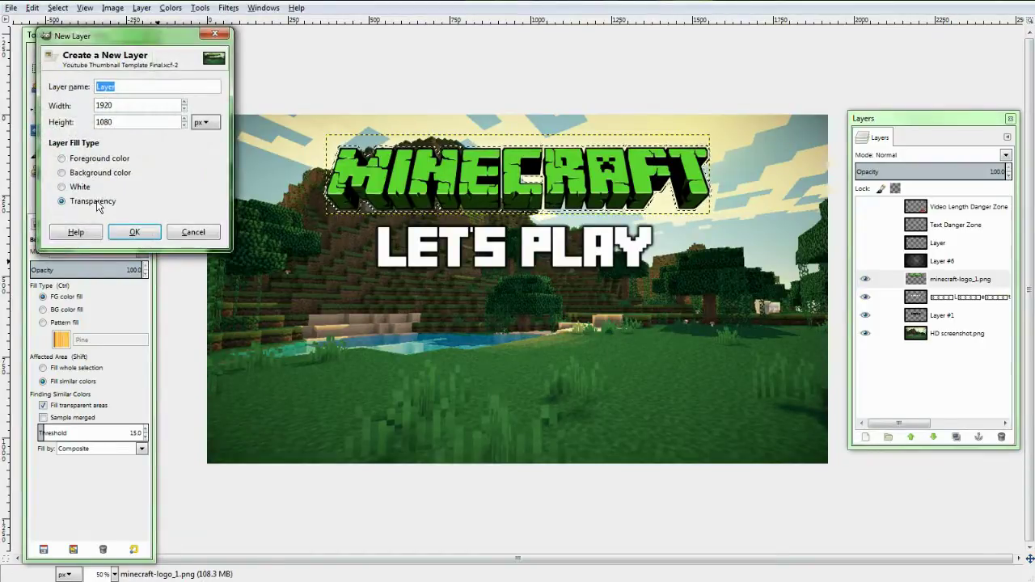
click(102, 206)
click(135, 233)
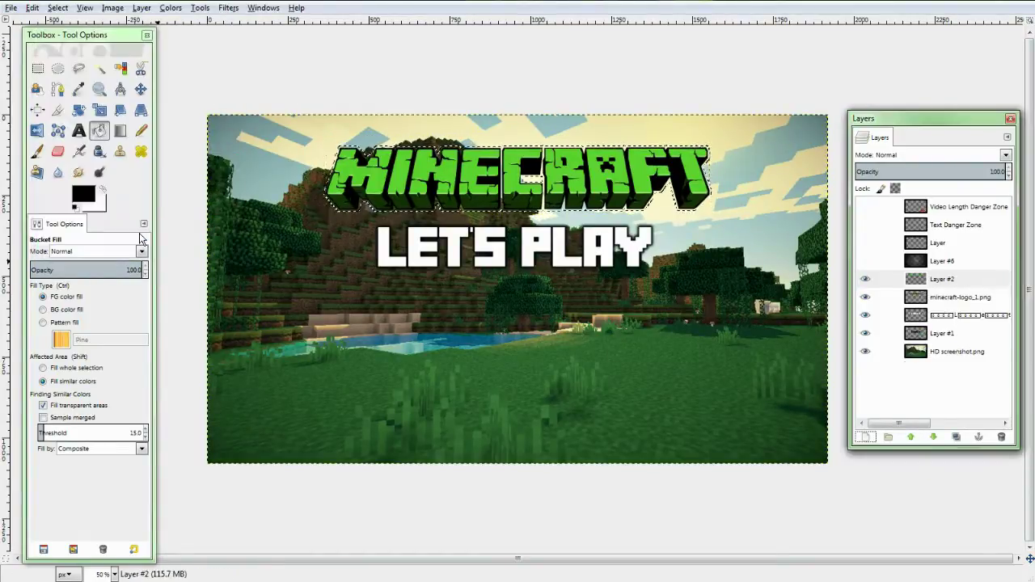
click(361, 188)
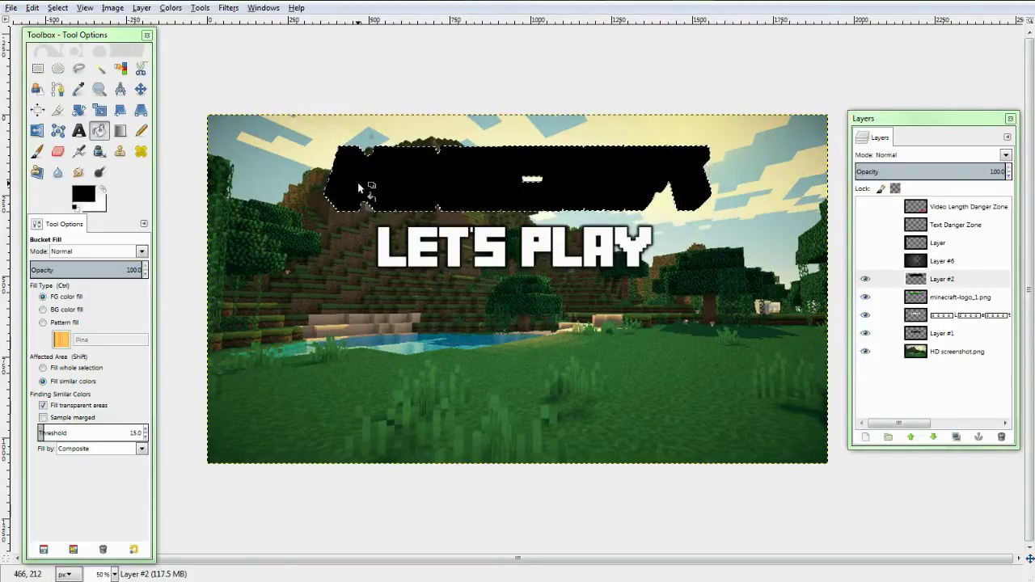
click(57, 7)
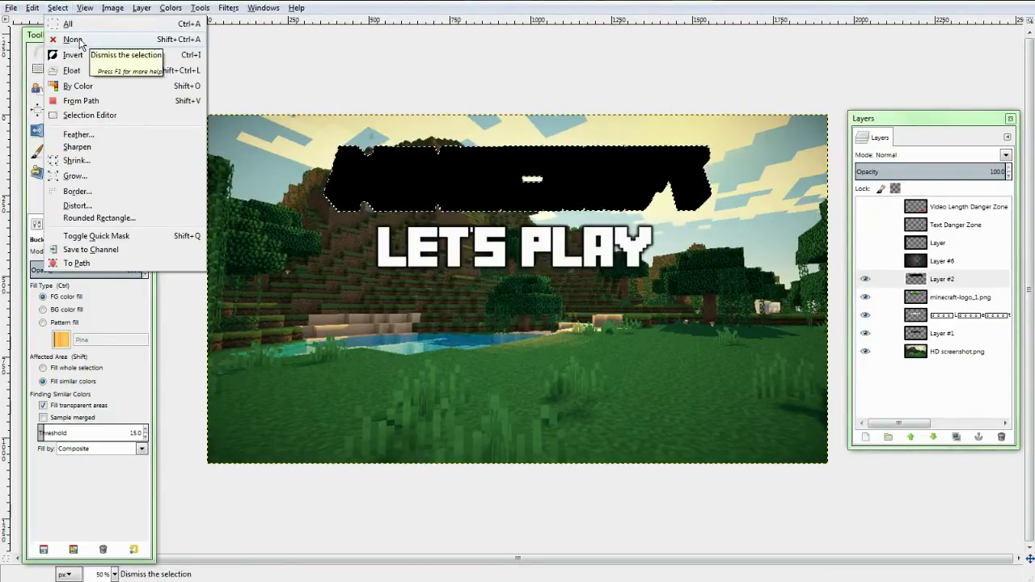
click(80, 42)
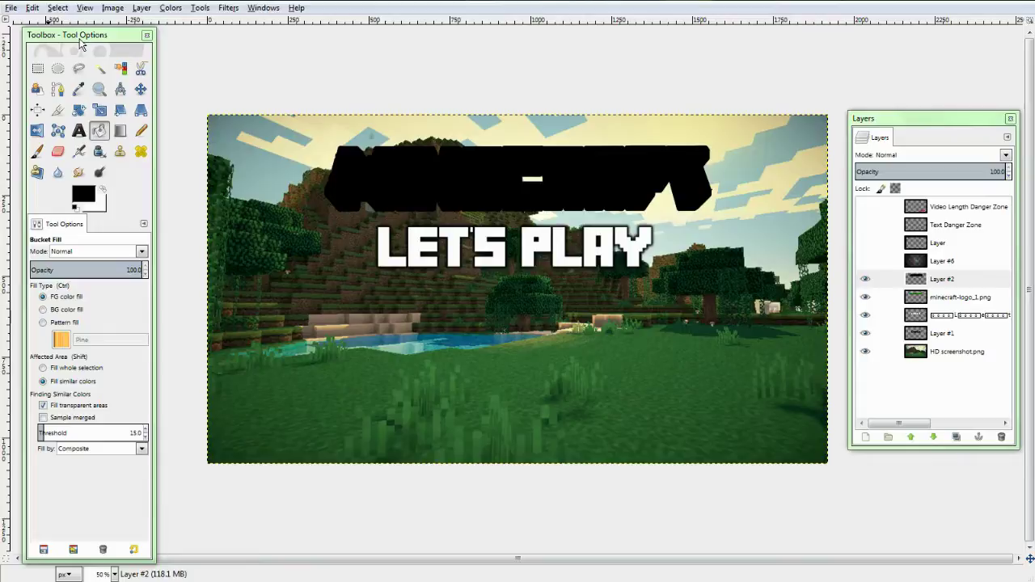
Step: Apply a 10 px Gaussian Blur to the black logo shape and lower its layer beneath the Minecraft logo
click(228, 8)
mouse_move(268, 85)
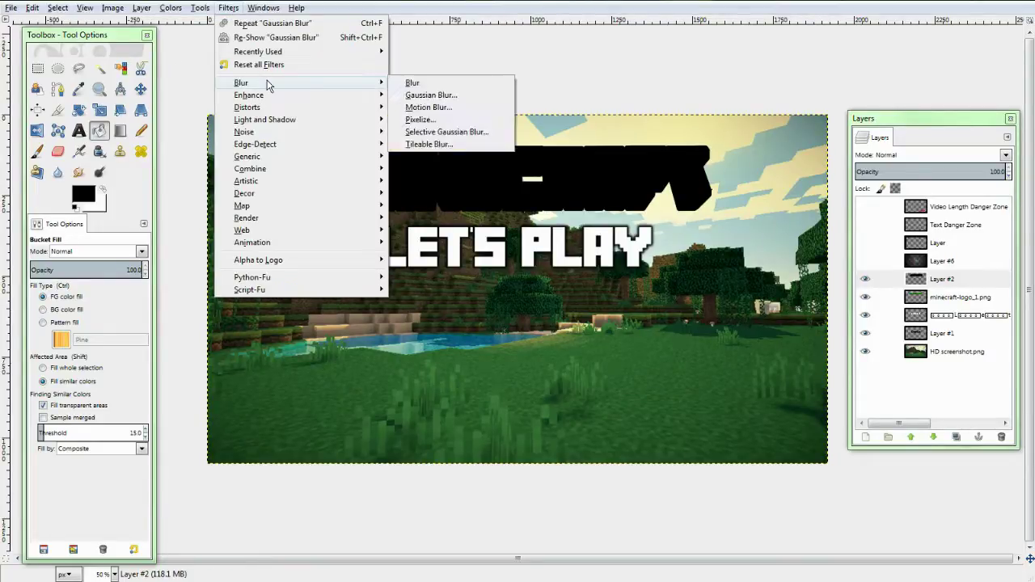
click(436, 94)
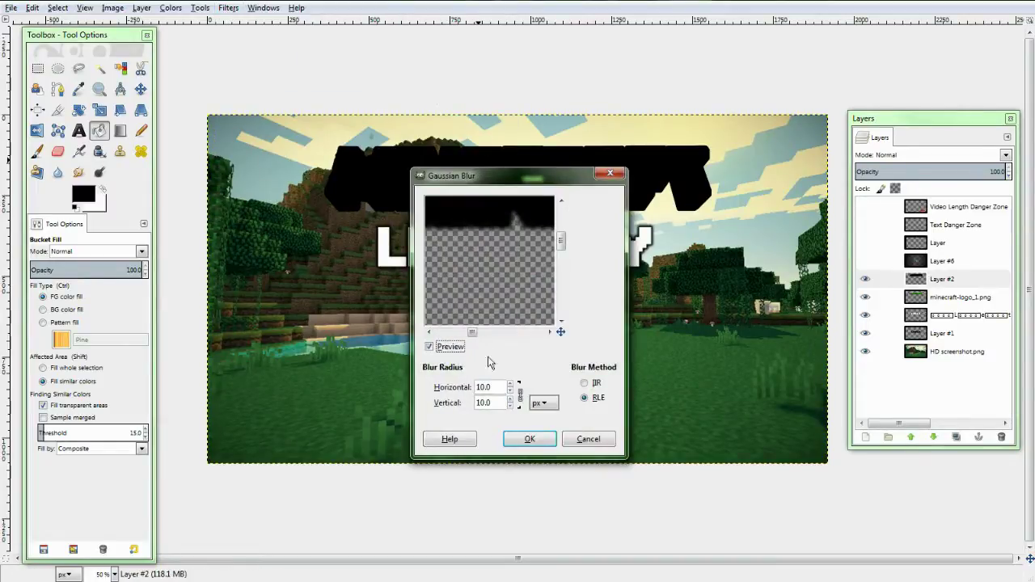
scroll(496, 268, up, 4)
scroll(496, 267, up, 3)
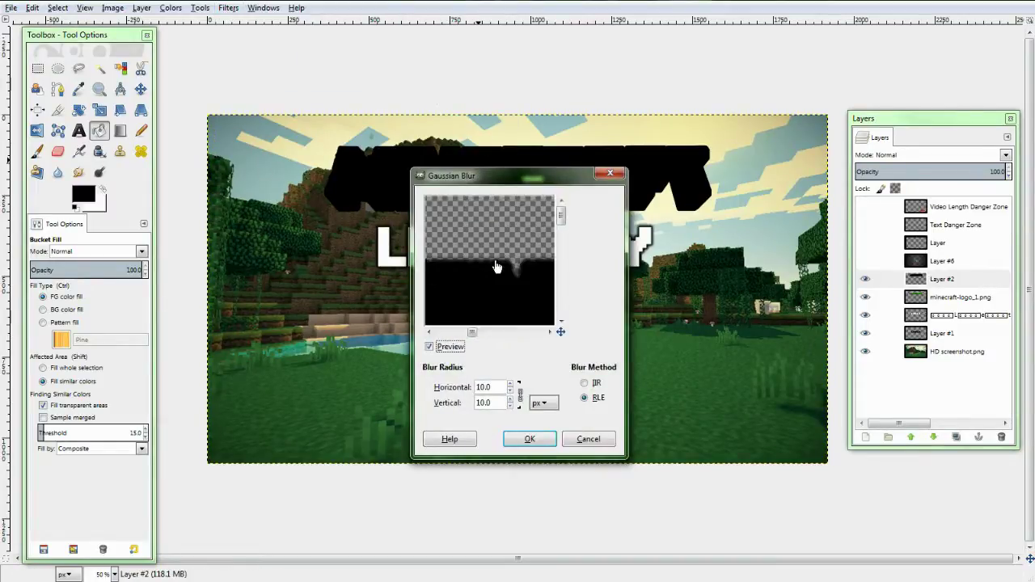
click(522, 437)
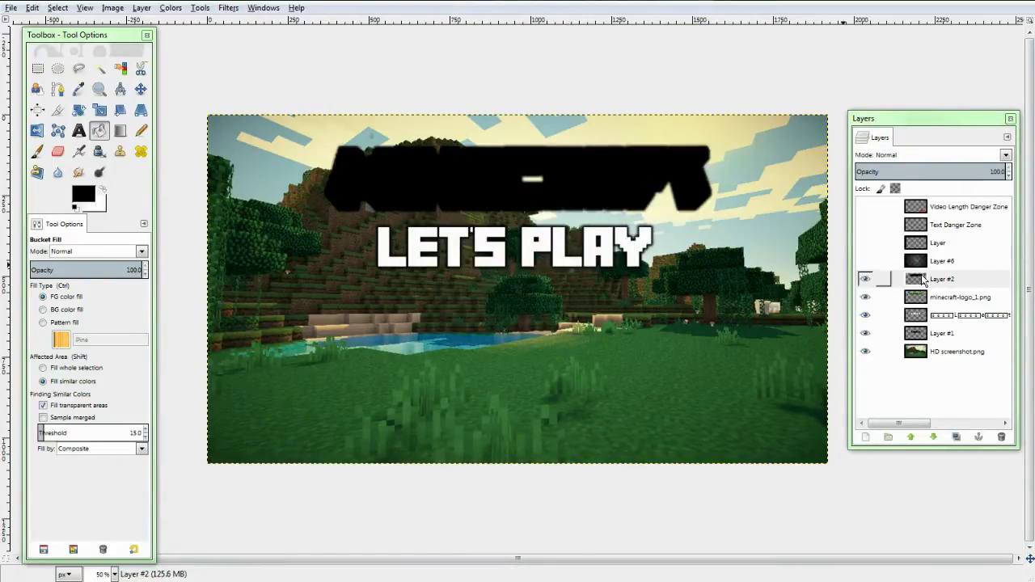
click(959, 287)
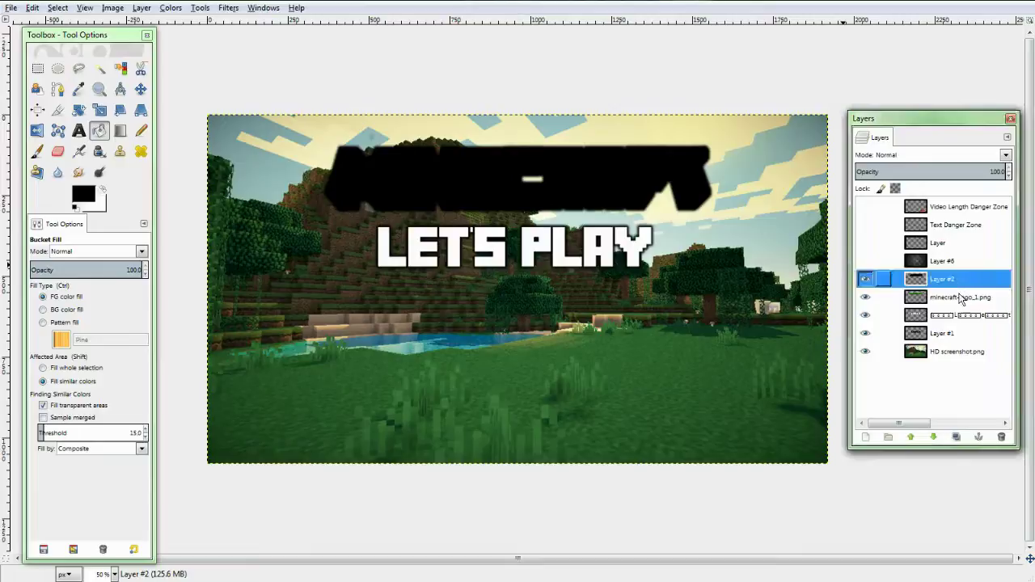
click(934, 437)
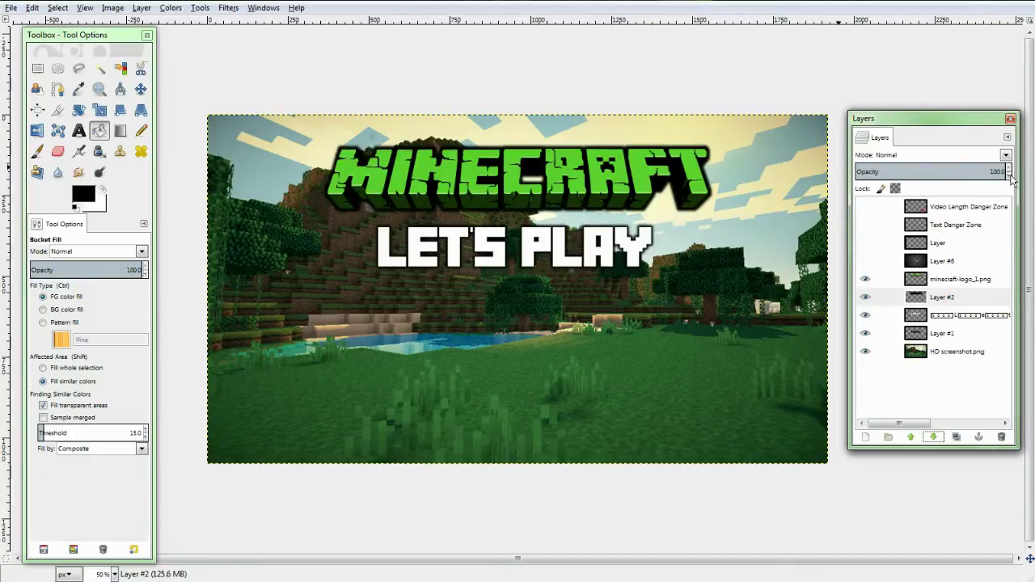
Step: Try different opacities for the blurred black layer behind the Minecraft logo and set it to 71
drag(1011, 180, 865, 172)
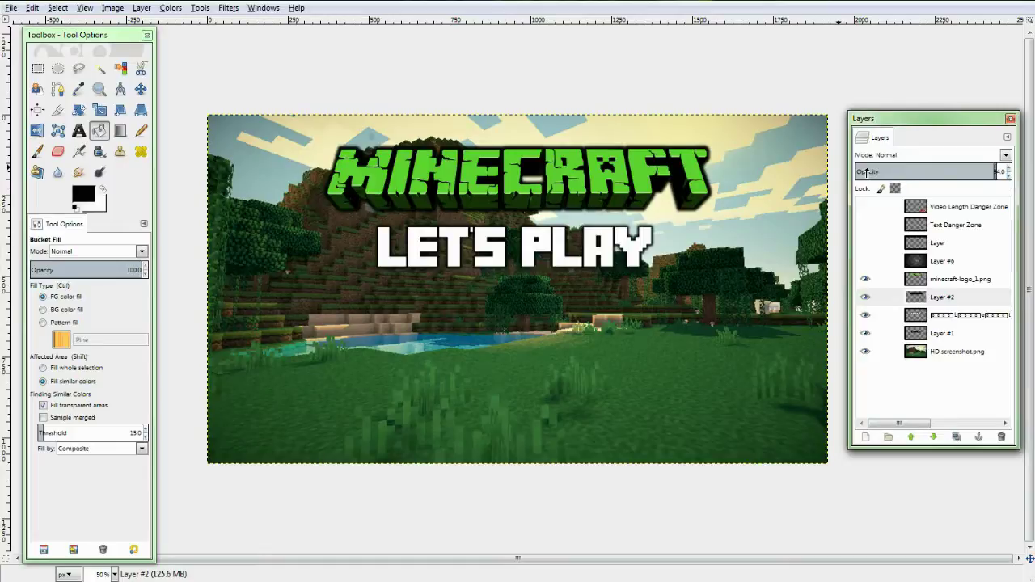
click(1008, 175)
click(1009, 177)
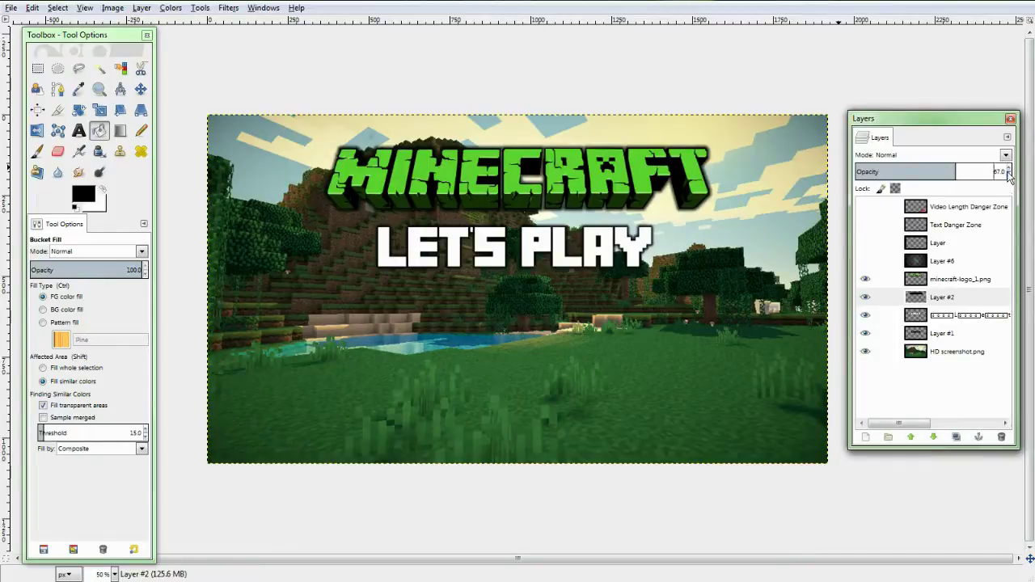
click(1009, 170)
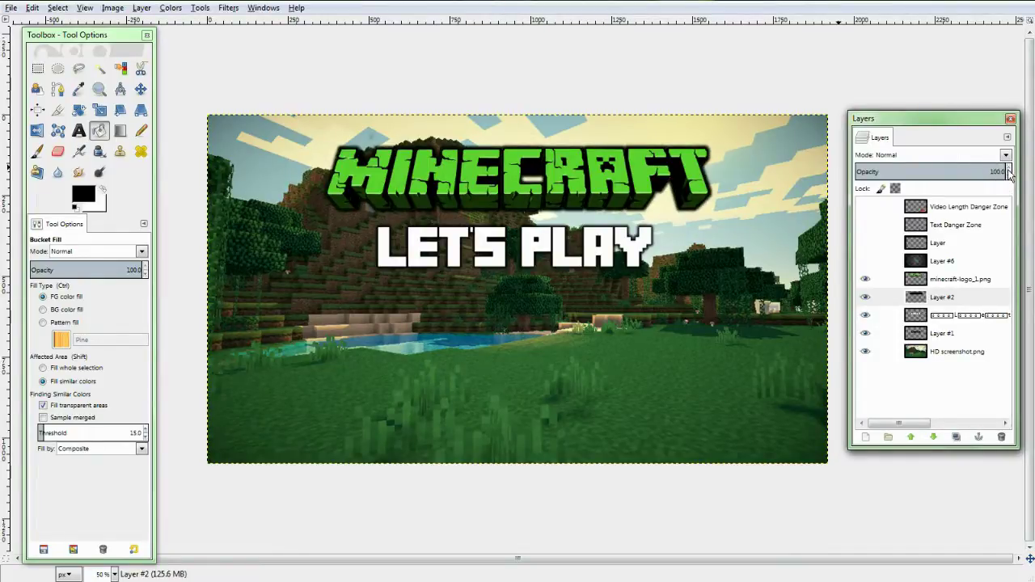
click(1009, 177)
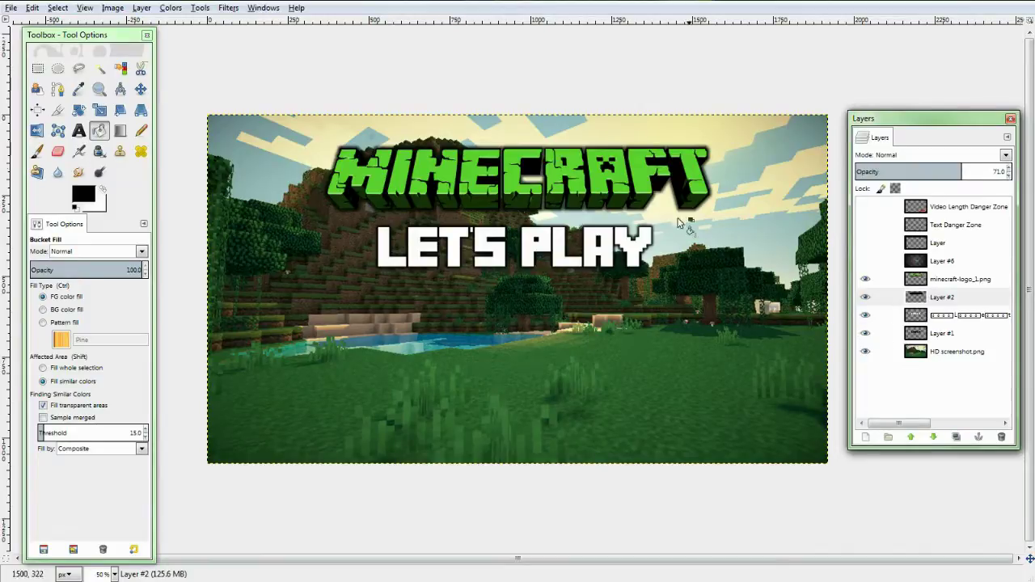
click(920, 314)
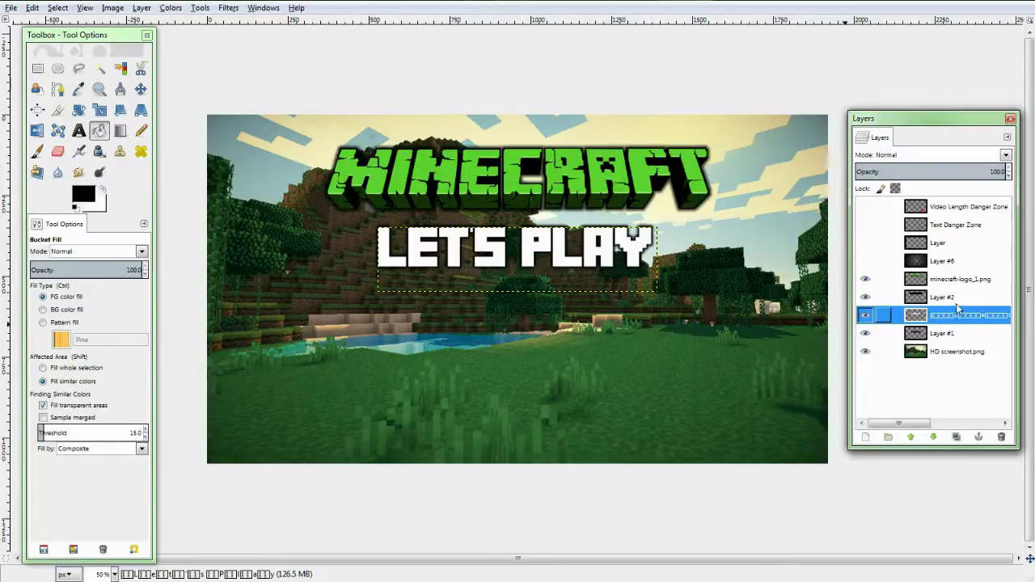
click(171, 9)
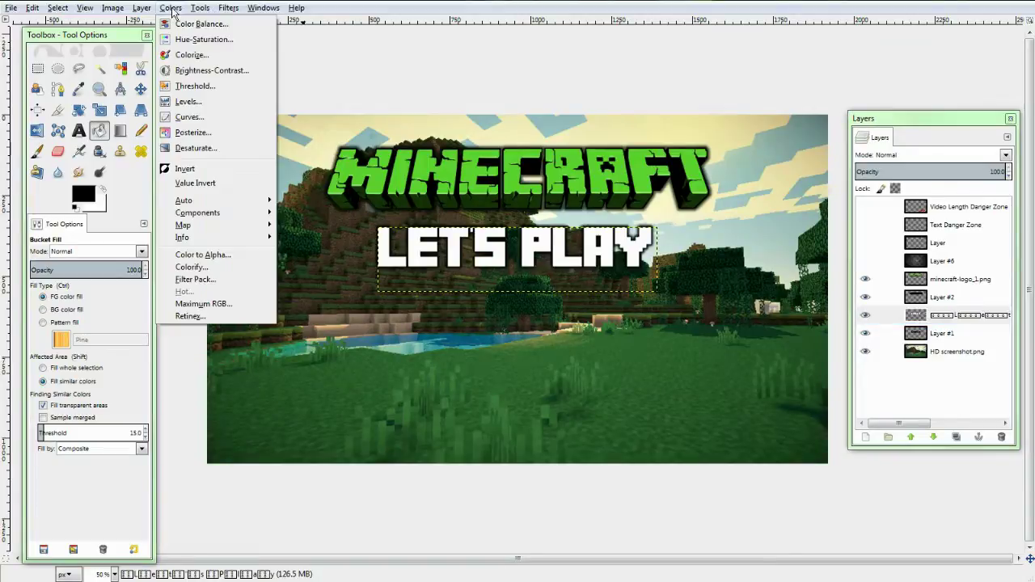
click(191, 55)
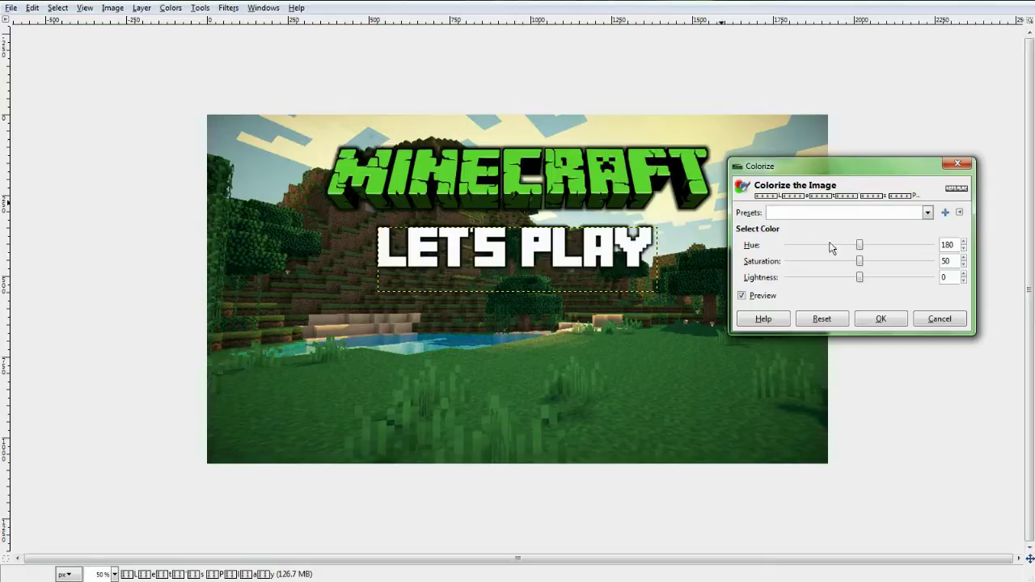
mouse_move(860, 246)
mouse_down()
mouse_move(807, 246)
mouse_move(844, 247)
mouse_up()
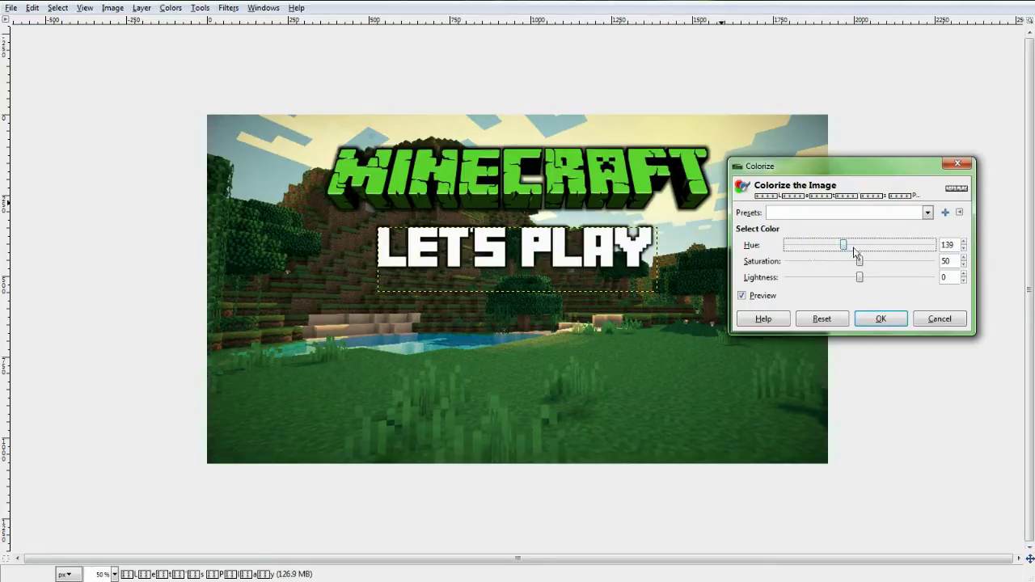
click(930, 320)
Step: Create a selection from the alpha of the Let's Play text layer
click(954, 323)
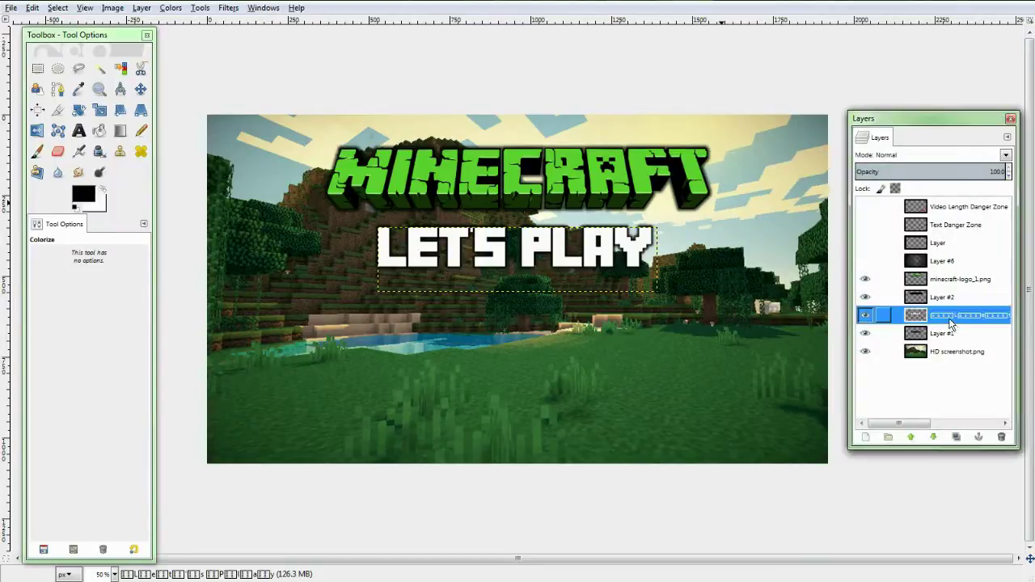
click(865, 316)
click(866, 315)
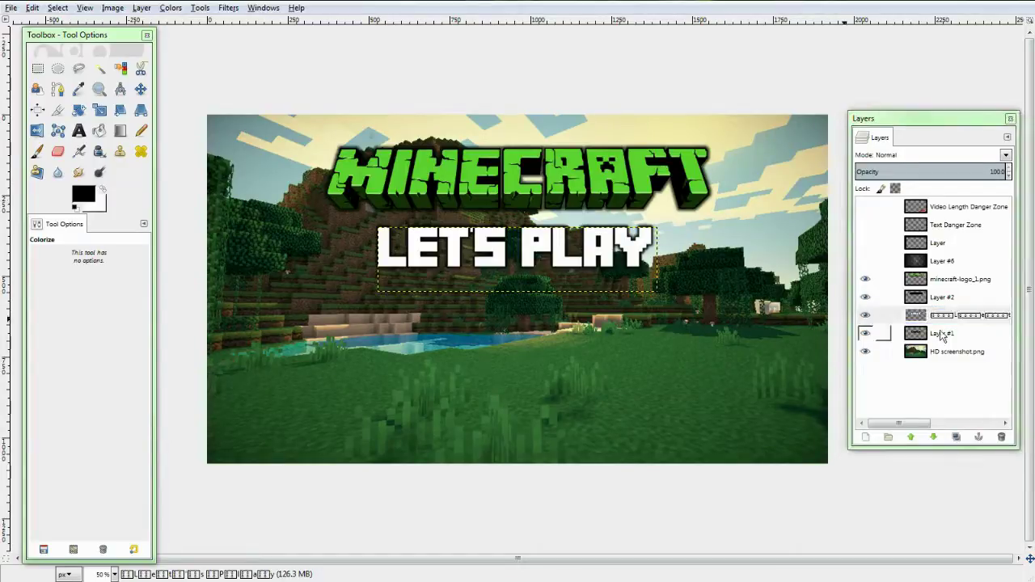
right_click(945, 318)
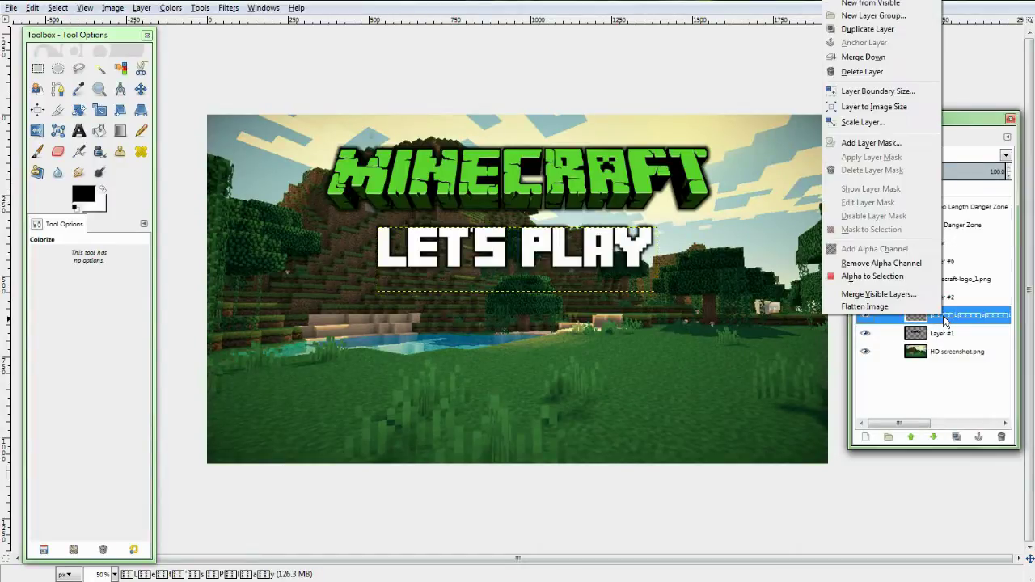
click(917, 279)
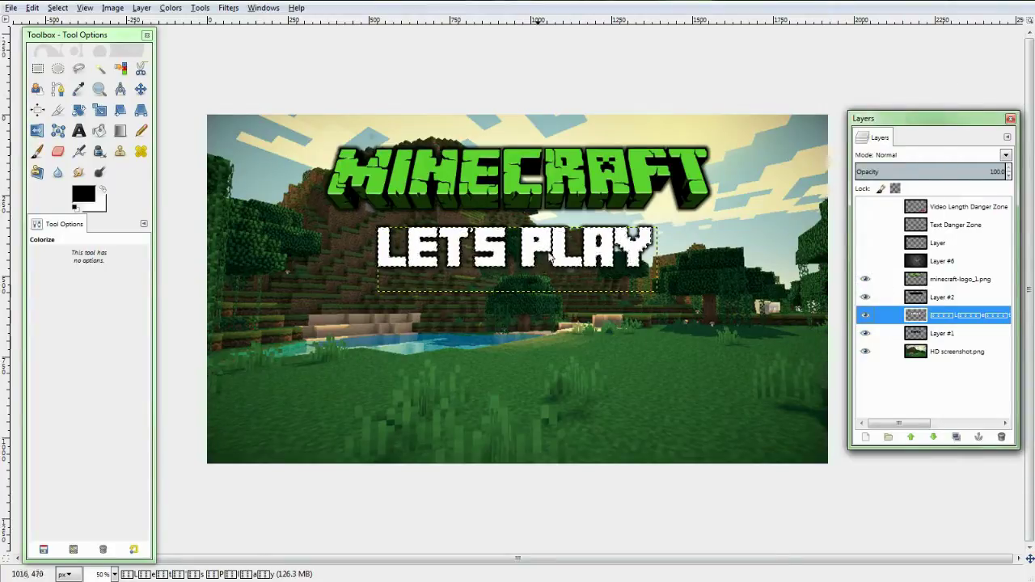
click(120, 134)
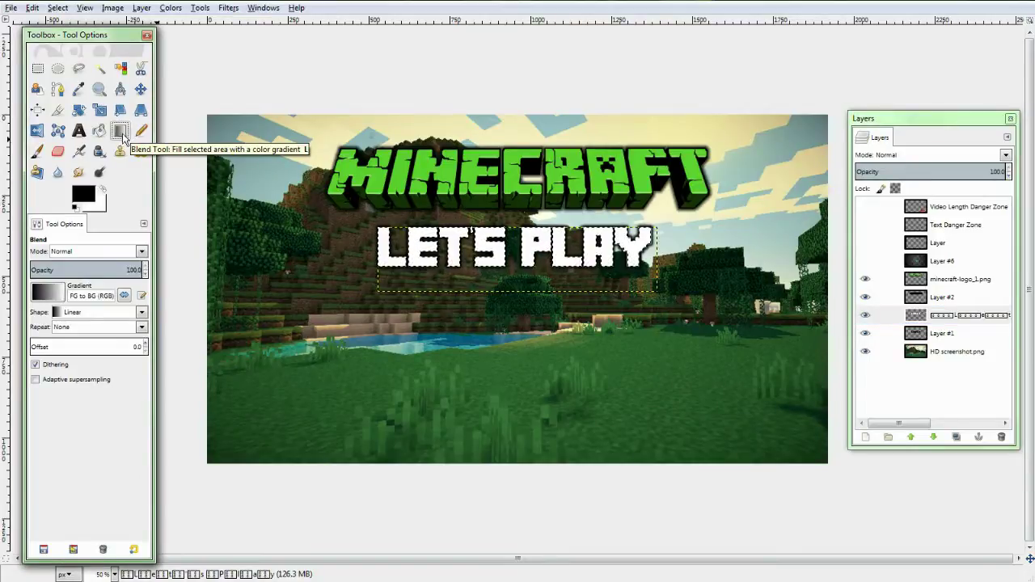
click(84, 195)
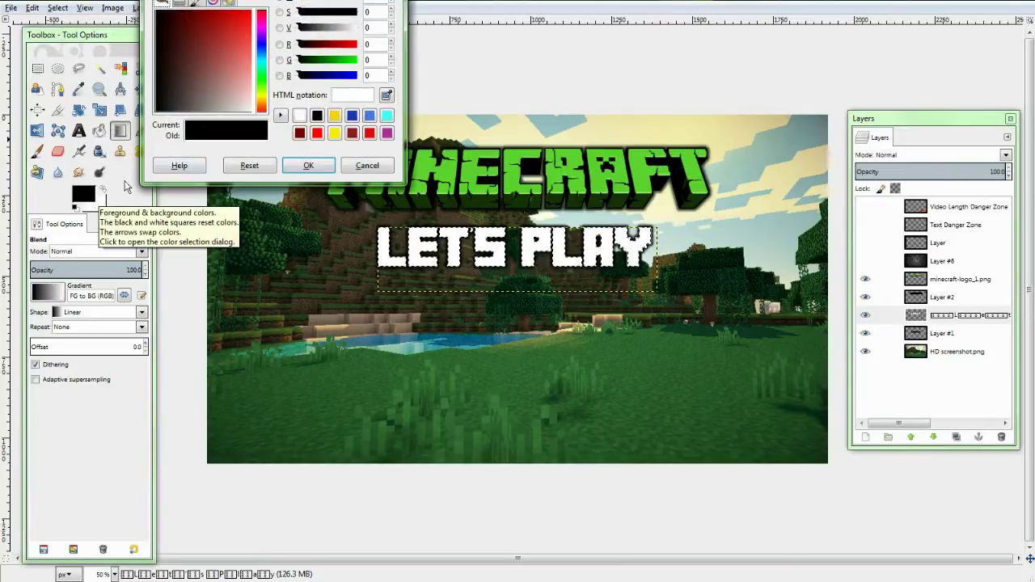
click(386, 165)
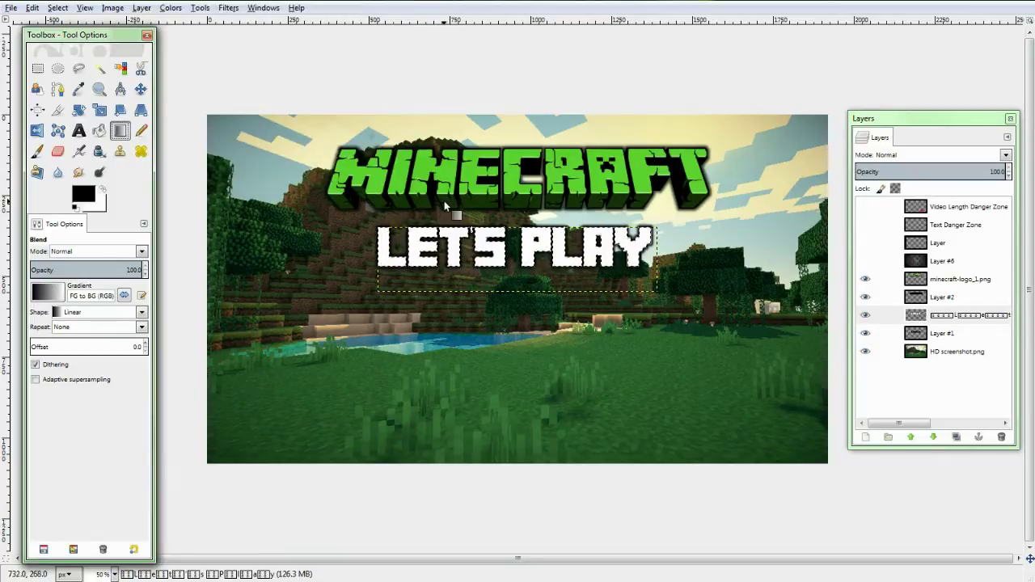
Step: Sample the Minecraft logo's bright green as the foreground color and its dark green as the background color
click(78, 91)
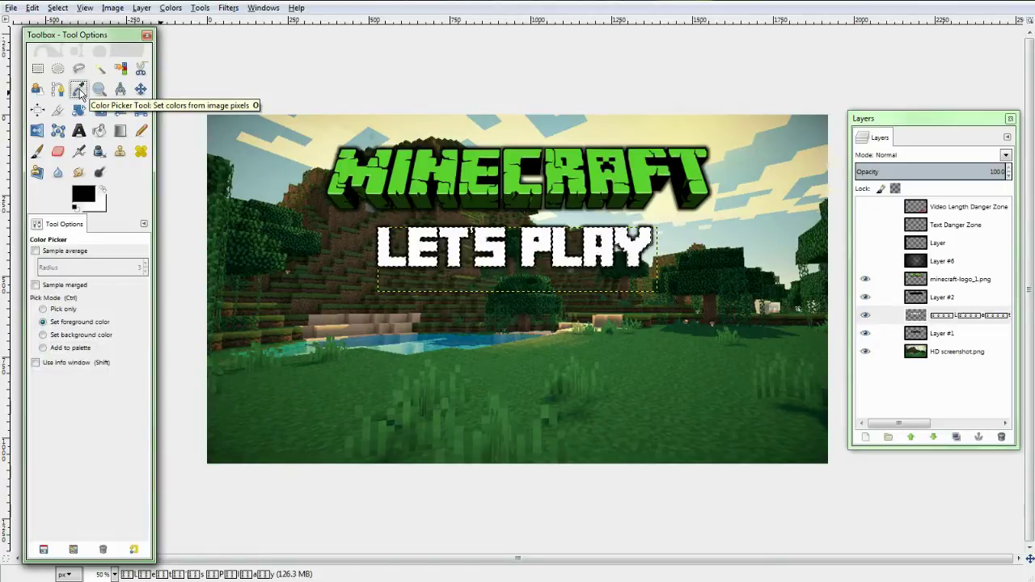
click(929, 279)
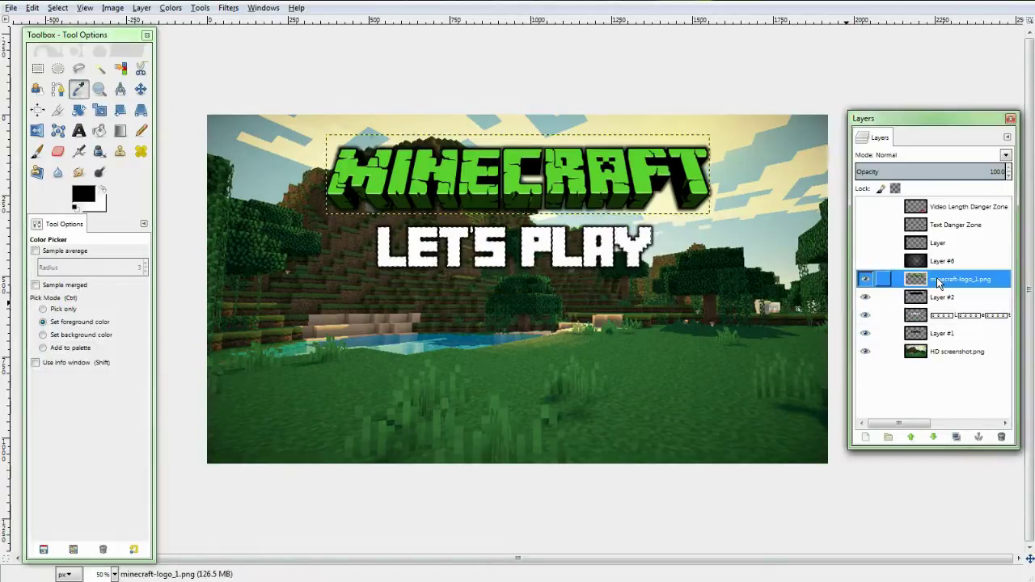
click(652, 158)
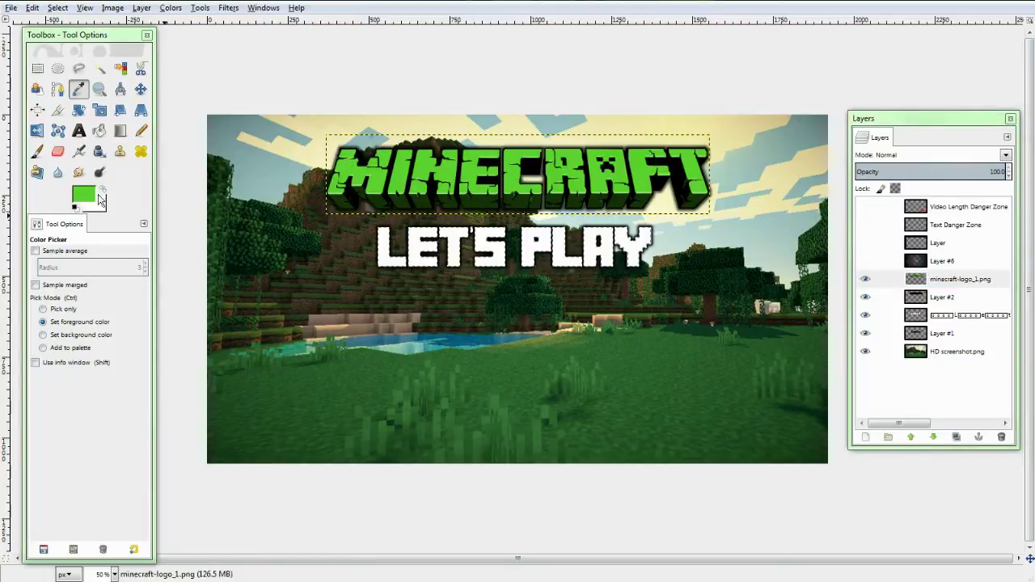
click(104, 189)
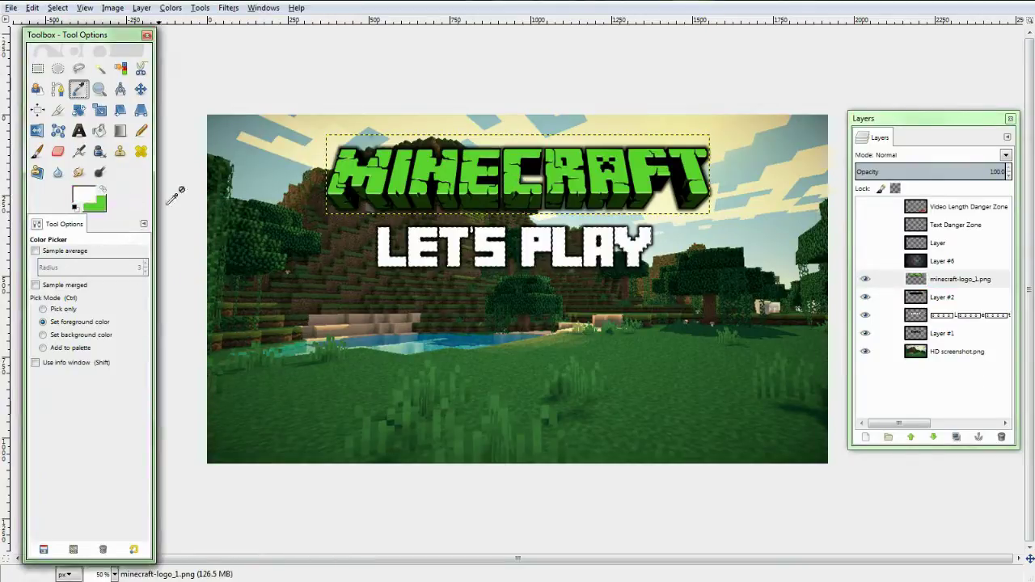
click(349, 184)
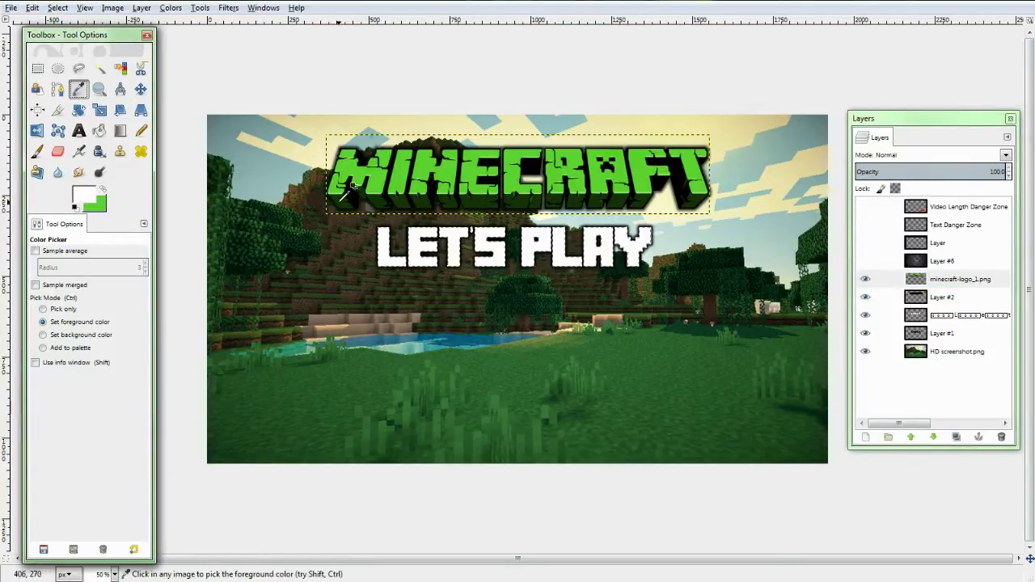
click(103, 188)
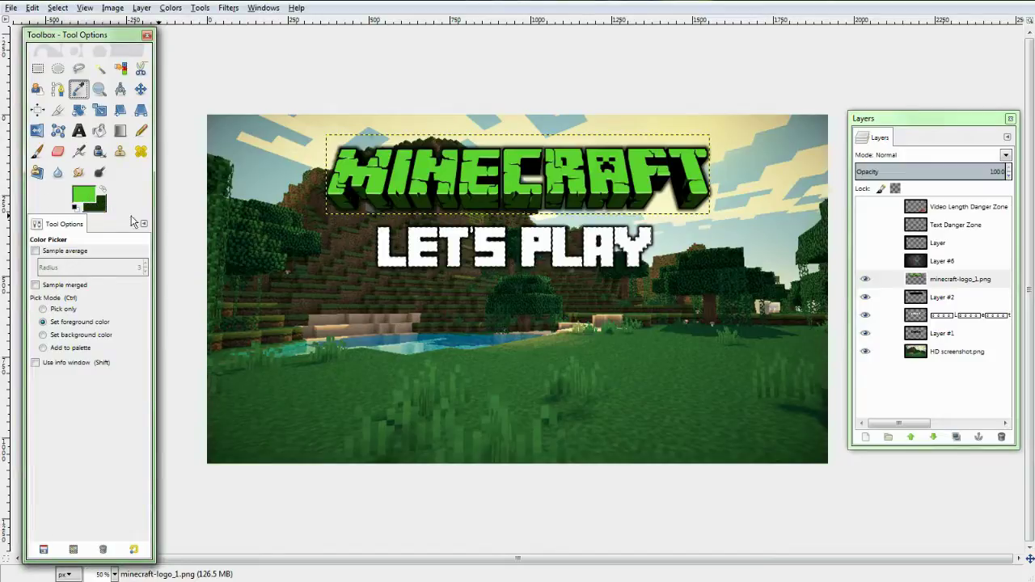
Step: Fill the selected Let's Play letters with a vertical linear gradient from bright green at the top to dark green below, and deselect
click(121, 134)
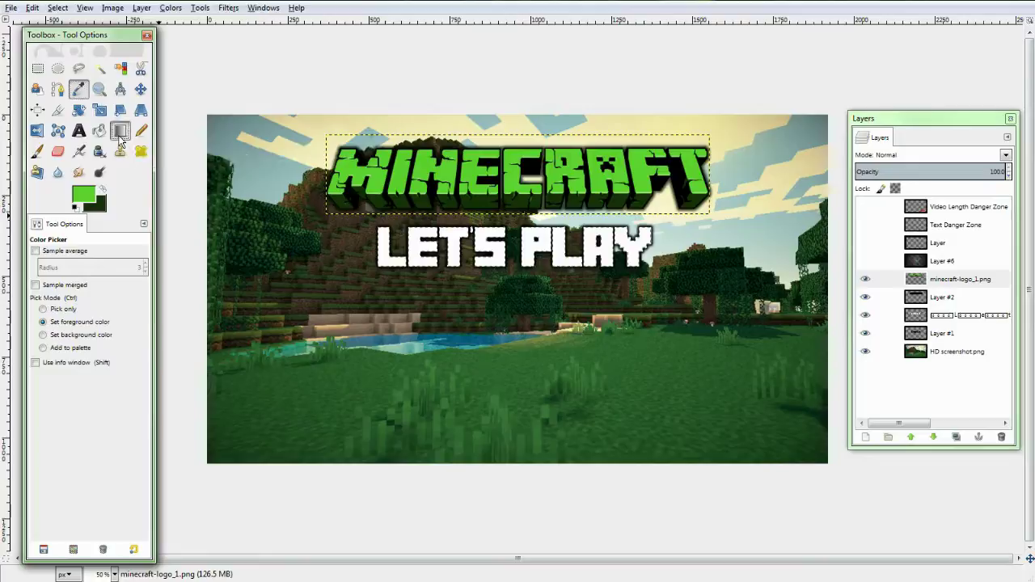
click(927, 319)
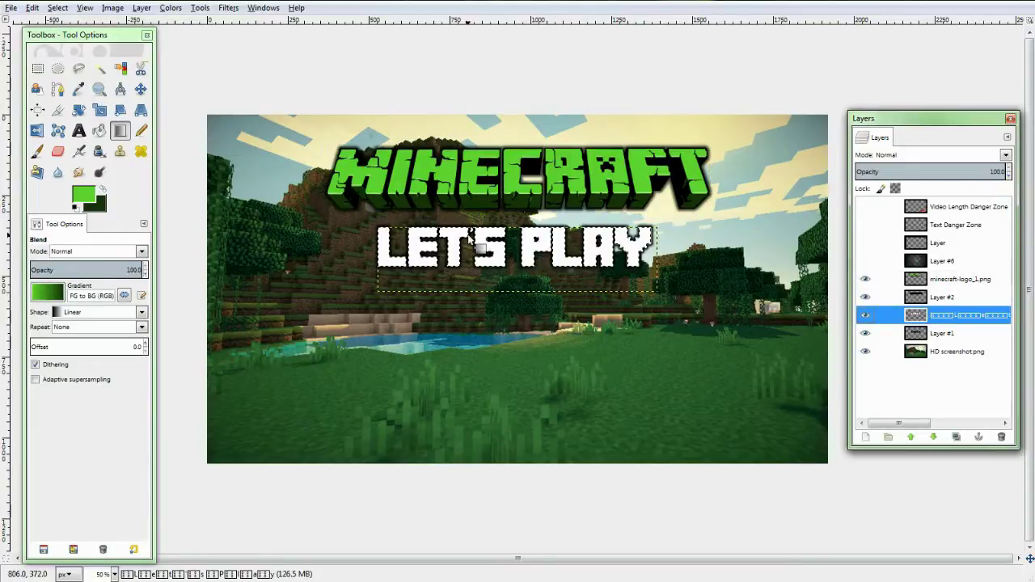
right_click(887, 315)
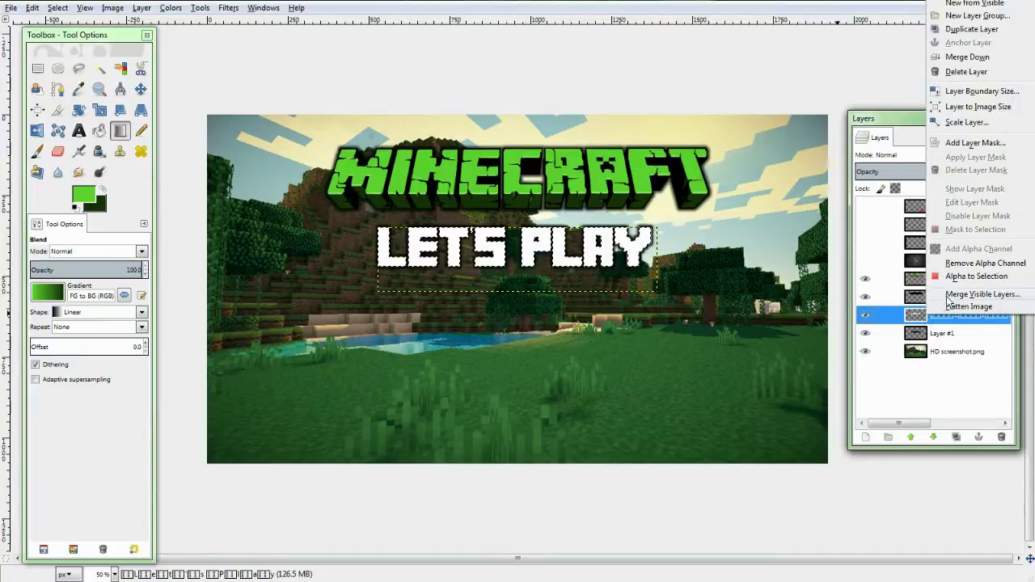
key(Escape)
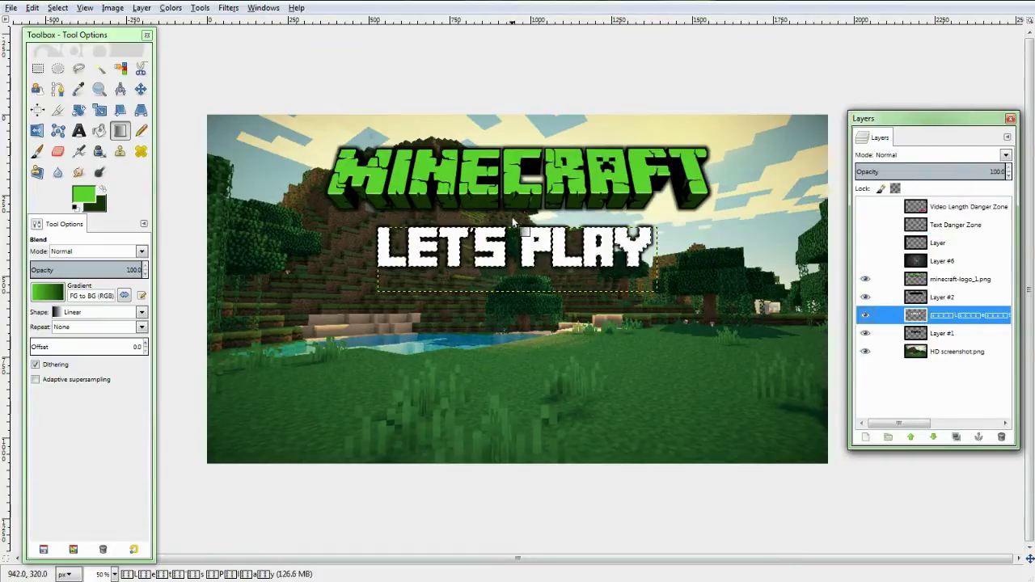
drag(511, 218, 511, 278)
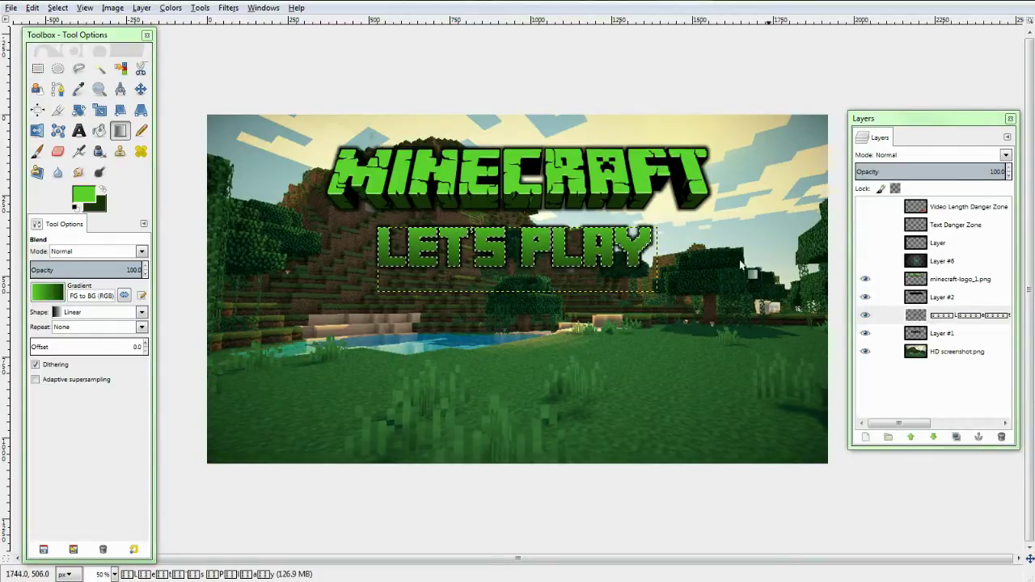
click(57, 8)
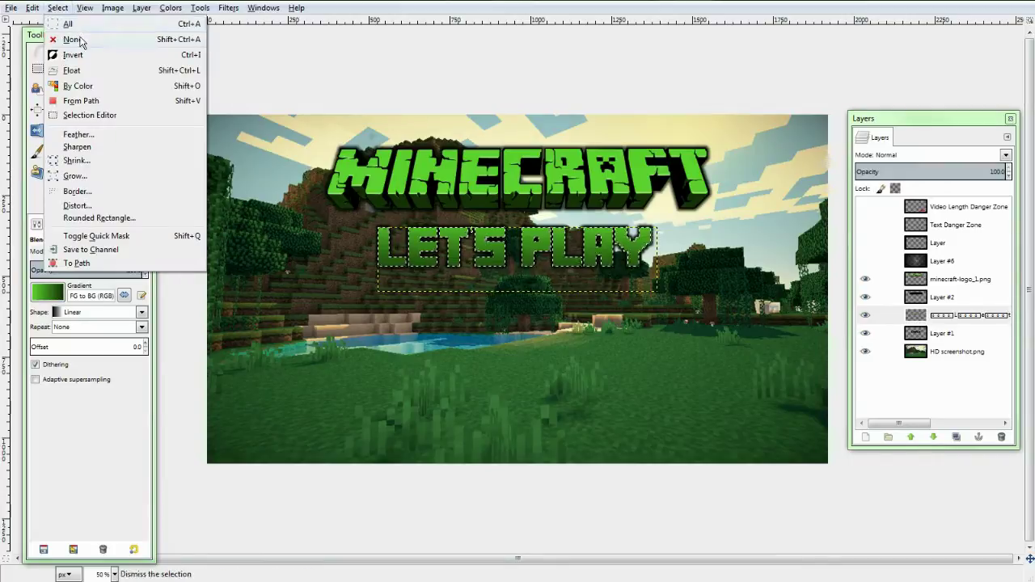
click(79, 40)
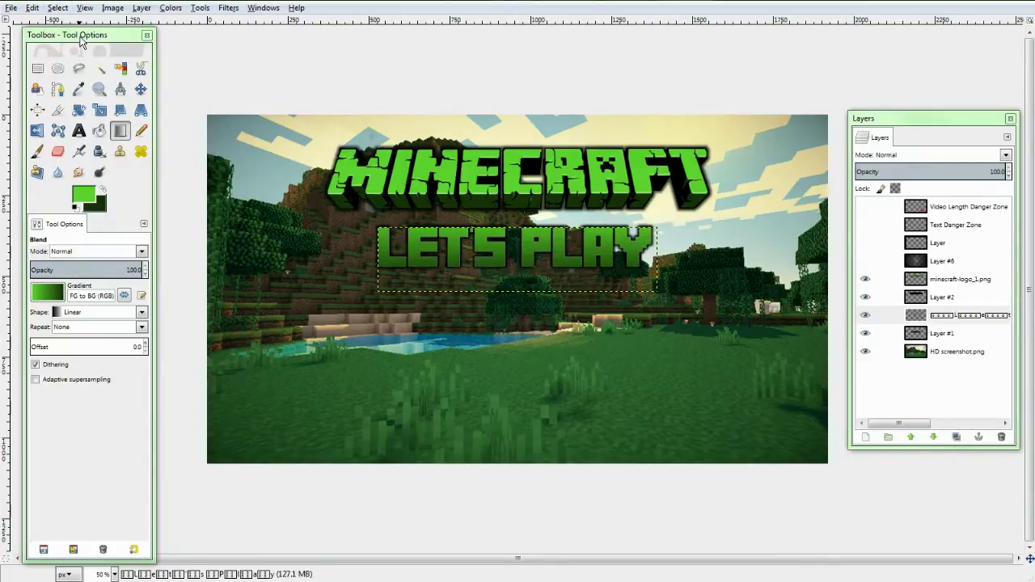
Step: Colorize the Let's Play title blue with hue 196, saturation 72 and lightness -8
click(181, 10)
click(214, 95)
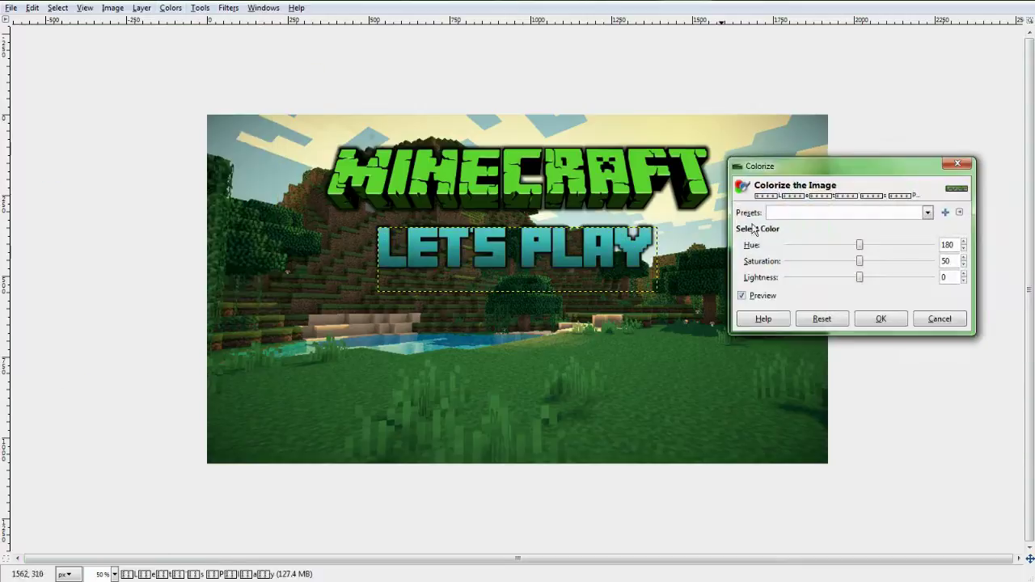
drag(859, 245, 829, 256)
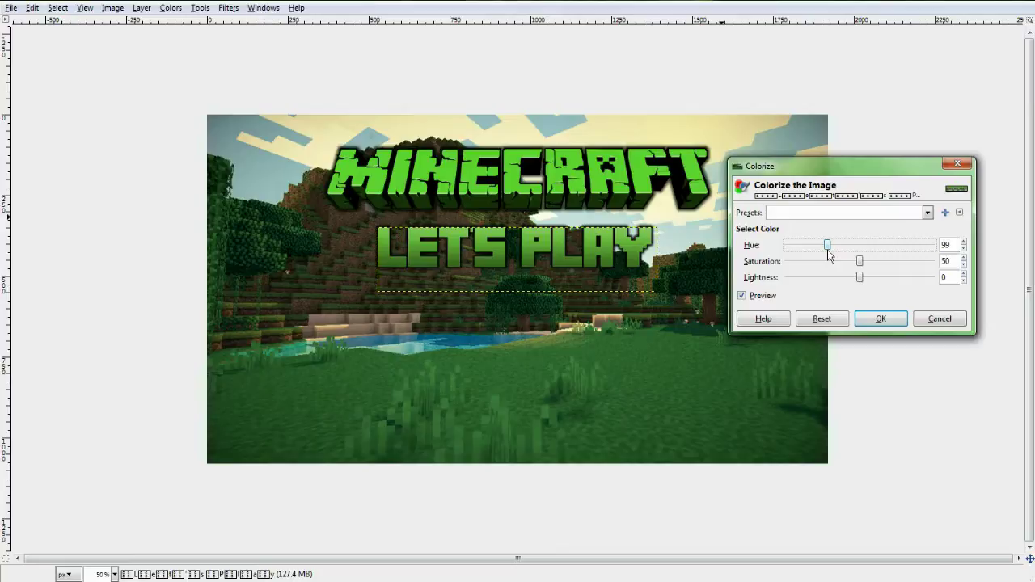
drag(824, 245, 855, 280)
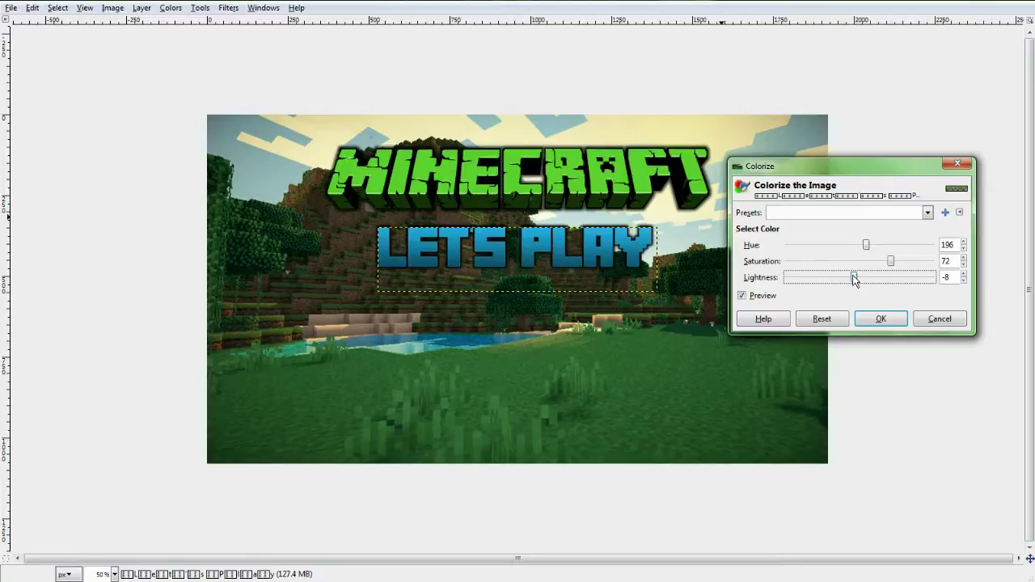
click(881, 318)
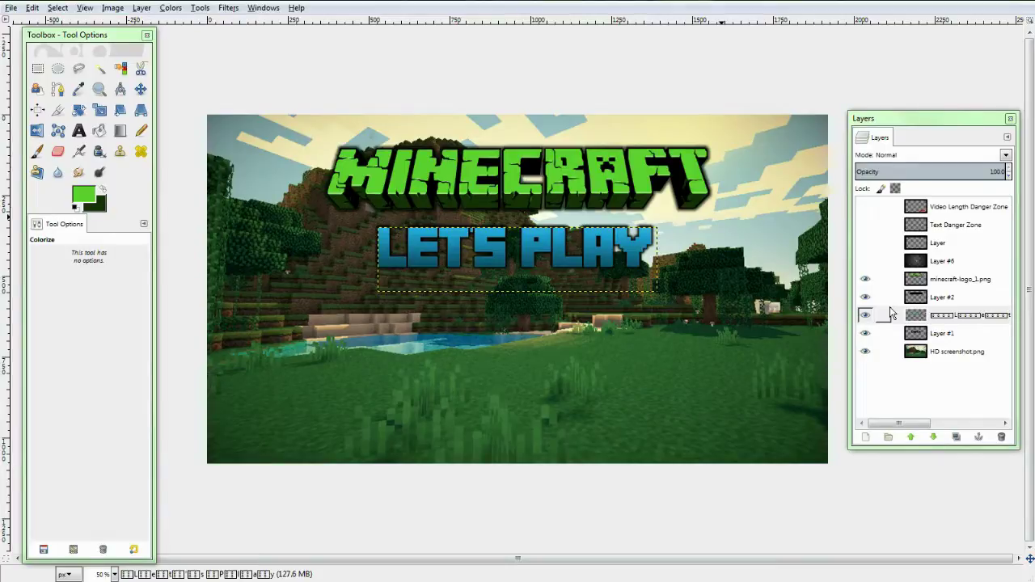
Step: Apply a light Gaussian Blur to the HD screenshot.png background layer
click(936, 359)
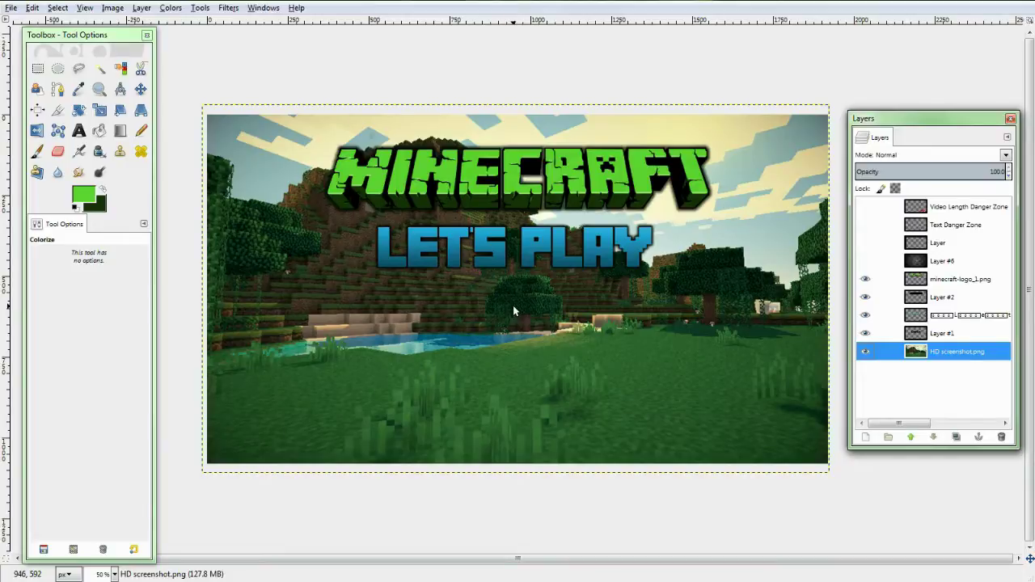
click(228, 8)
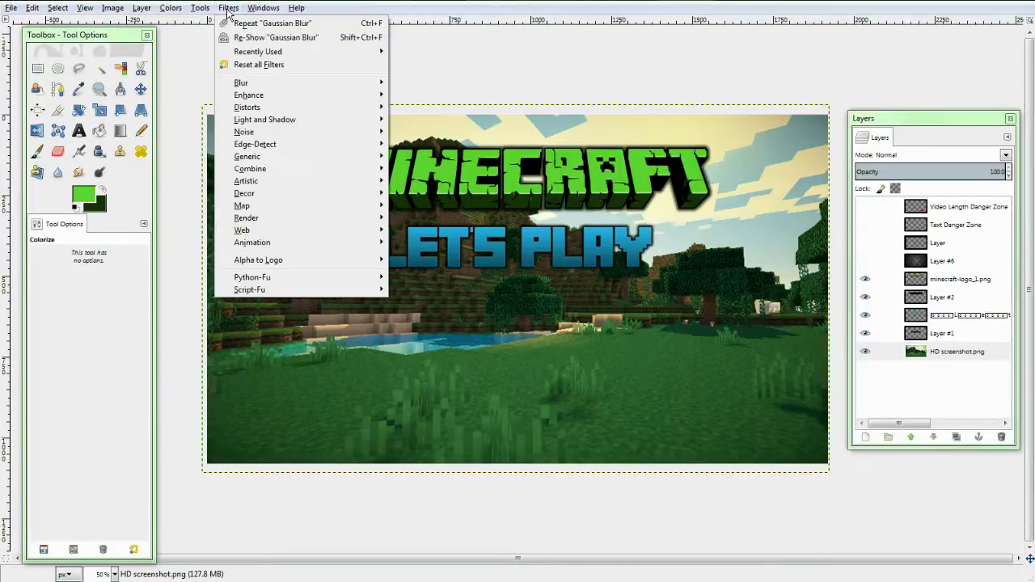
mouse_move(356, 82)
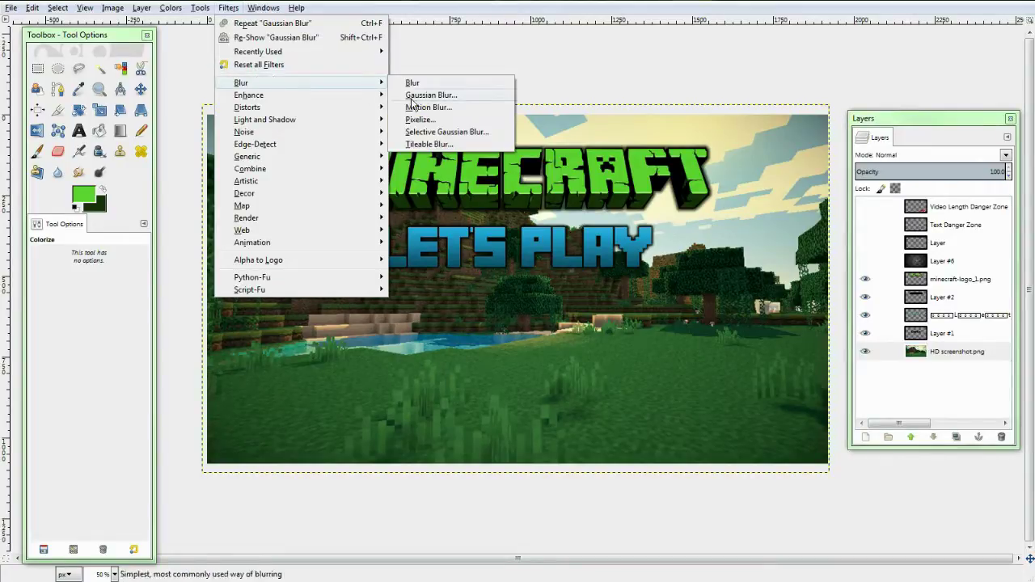
click(414, 97)
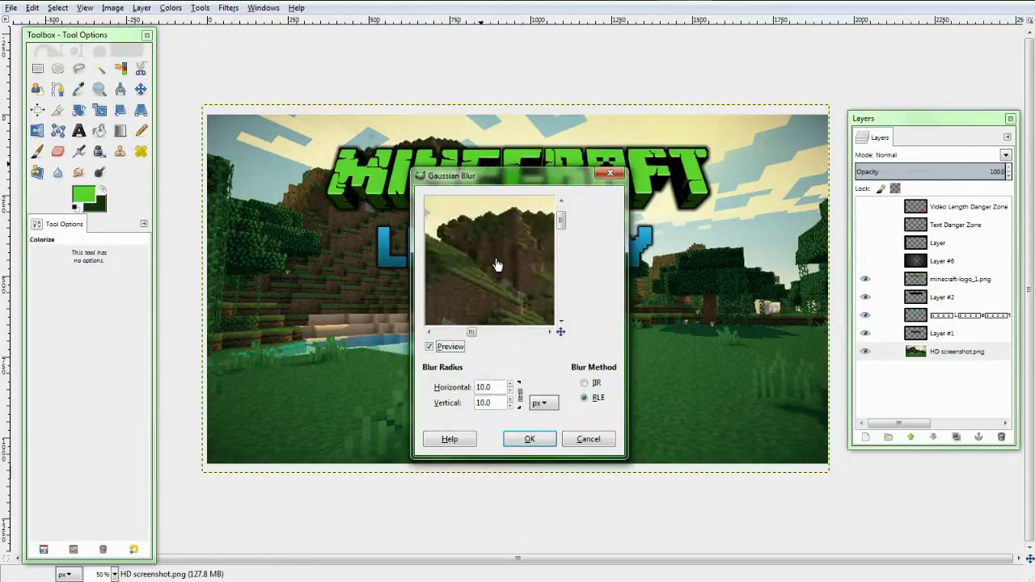
drag(499, 268, 490, 270)
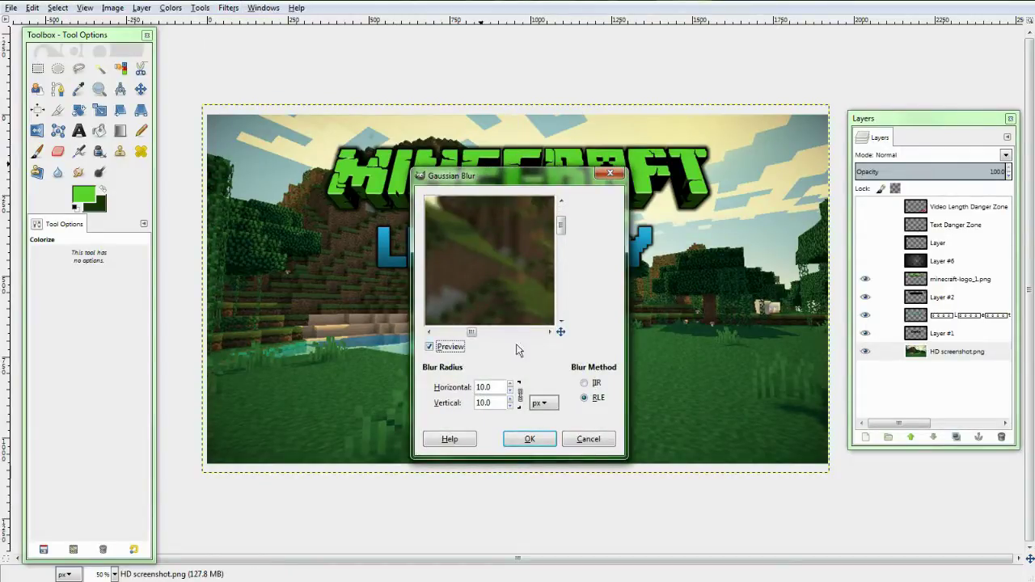
scroll(499, 388, down, 2)
scroll(499, 387, down, 3)
click(530, 439)
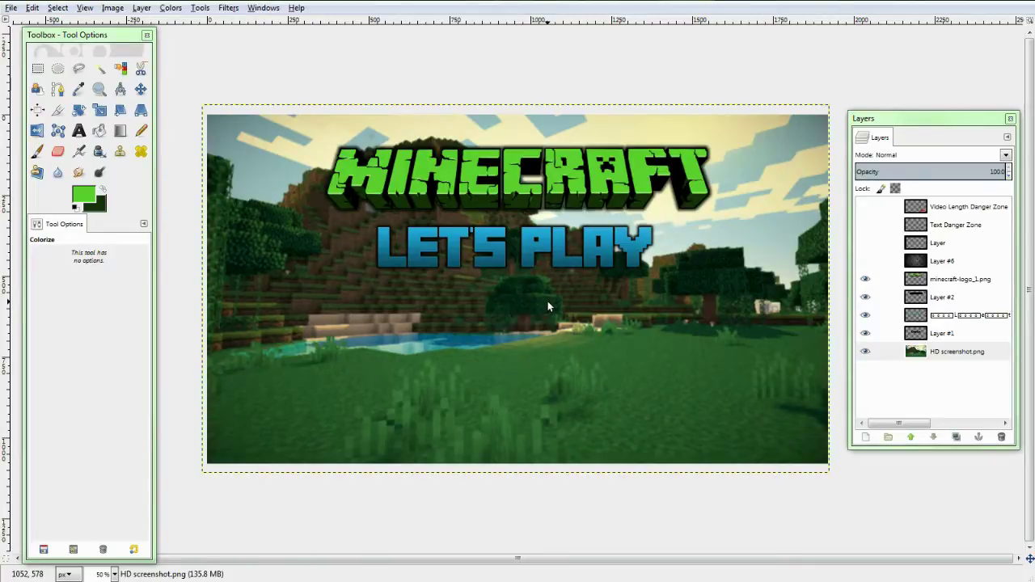
Step: Set the background screenshot's brightness to 32 and contrast to 46, and compare it with the unadjusted version
click(225, 8)
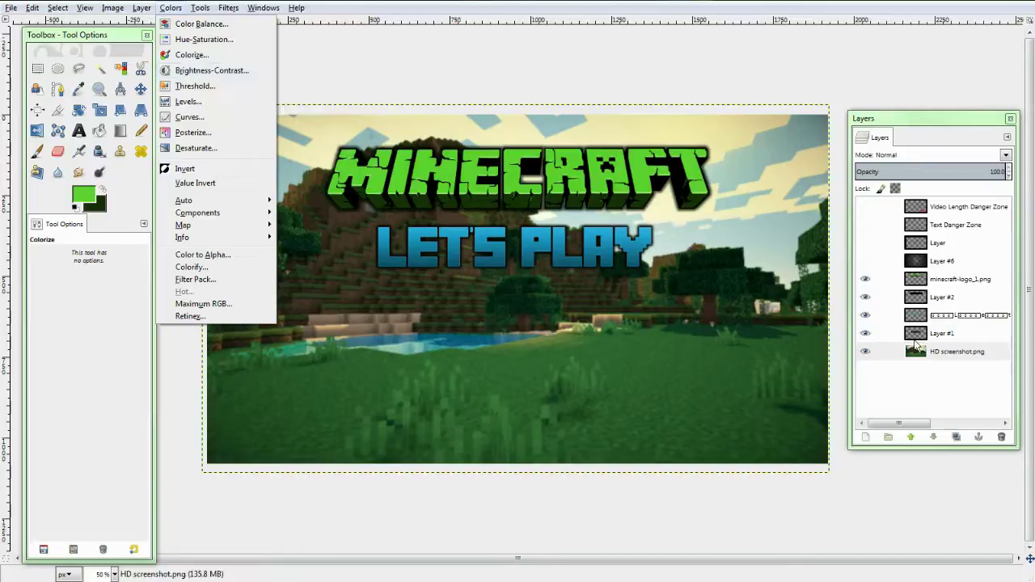
click(221, 77)
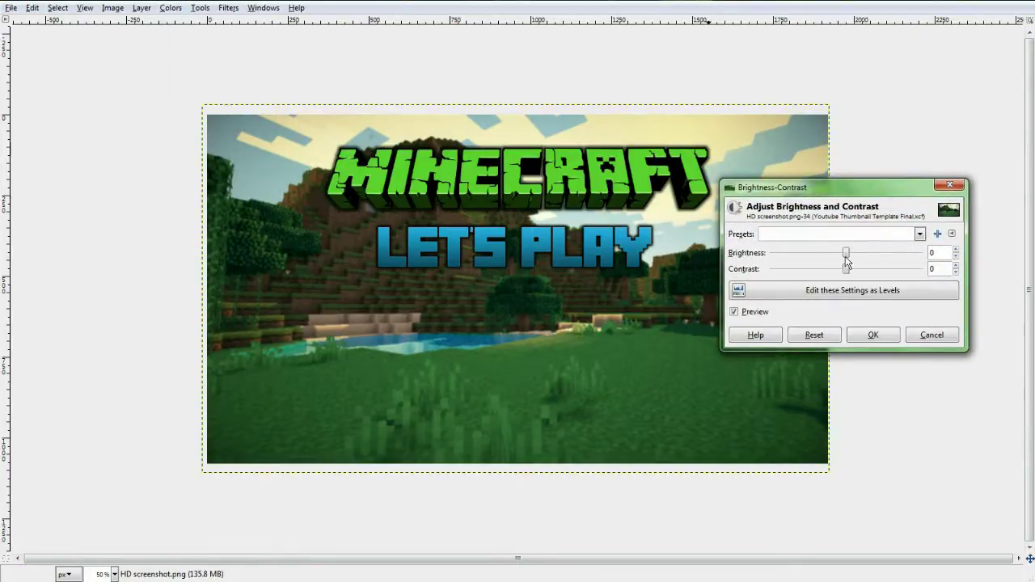
mouse_move(846, 252)
mouse_down()
mouse_move(793, 256)
mouse_move(898, 254)
mouse_move(843, 257)
mouse_up()
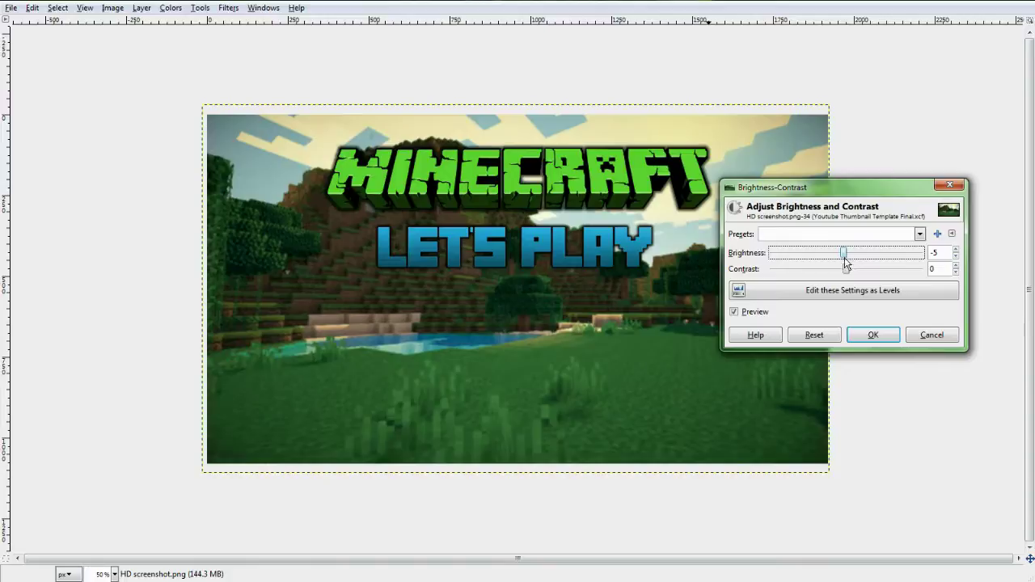
drag(843, 258, 859, 277)
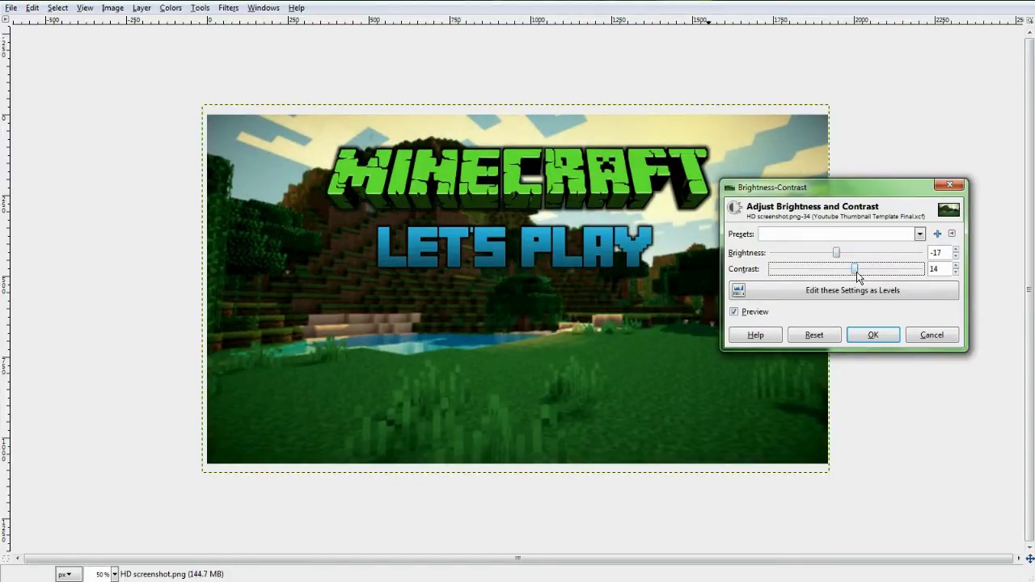
mouse_move(858, 276)
mouse_down()
mouse_move(826, 258)
mouse_move(862, 254)
mouse_move(856, 269)
mouse_move(886, 277)
mouse_move(852, 257)
mouse_move(873, 259)
mouse_move(873, 273)
mouse_up()
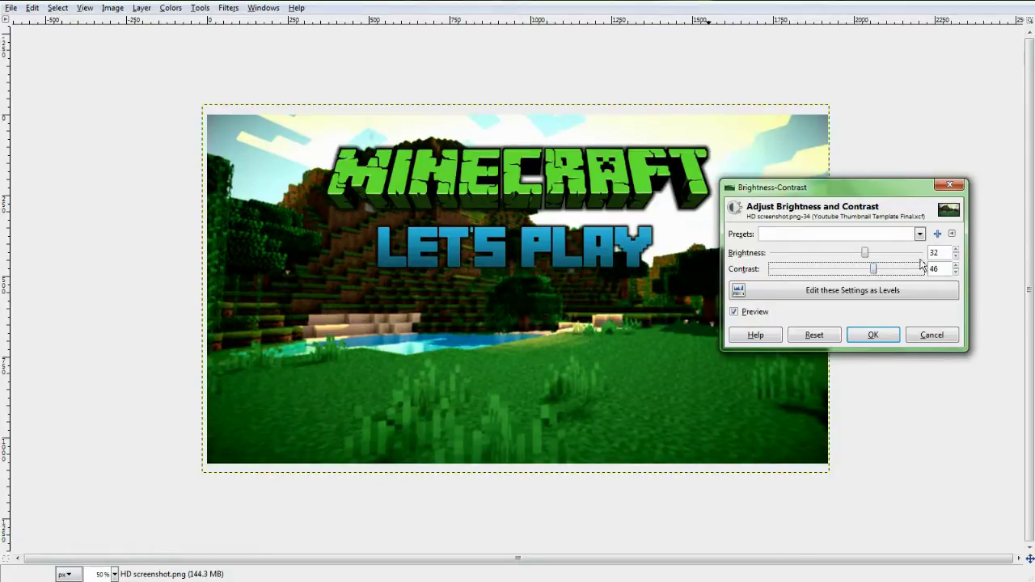
click(862, 338)
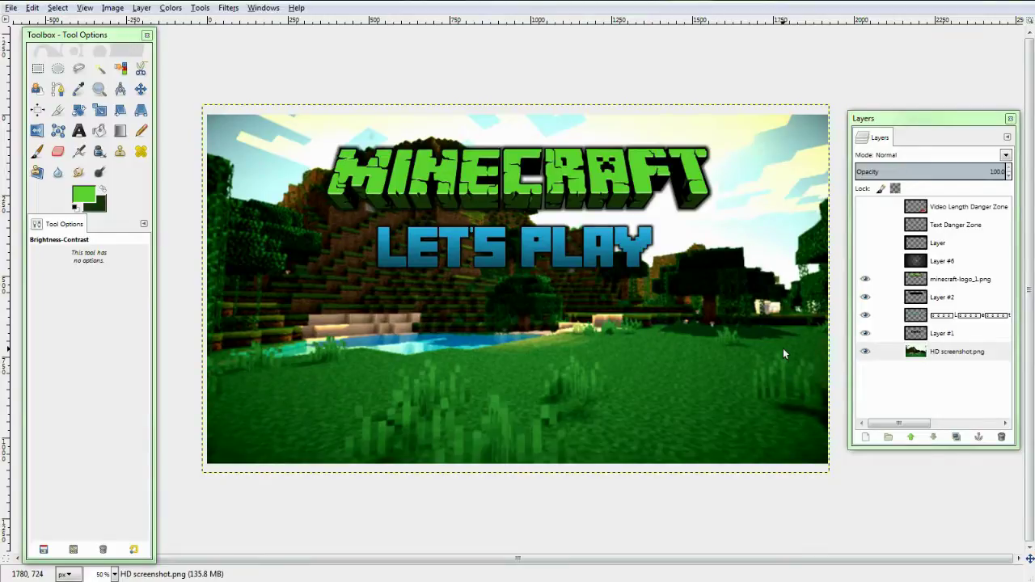
key(ctrl+z)
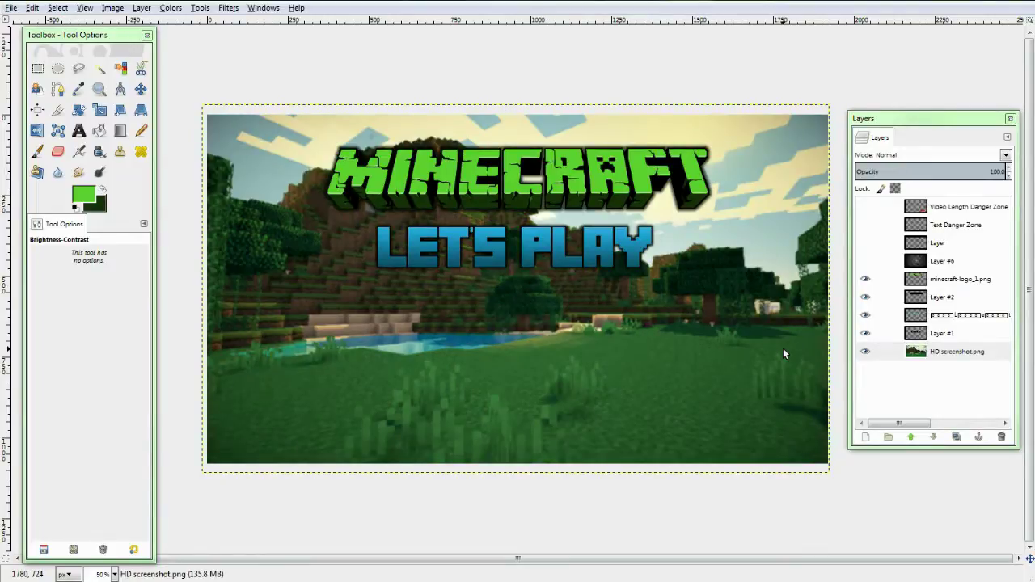
key(ctrl+y)
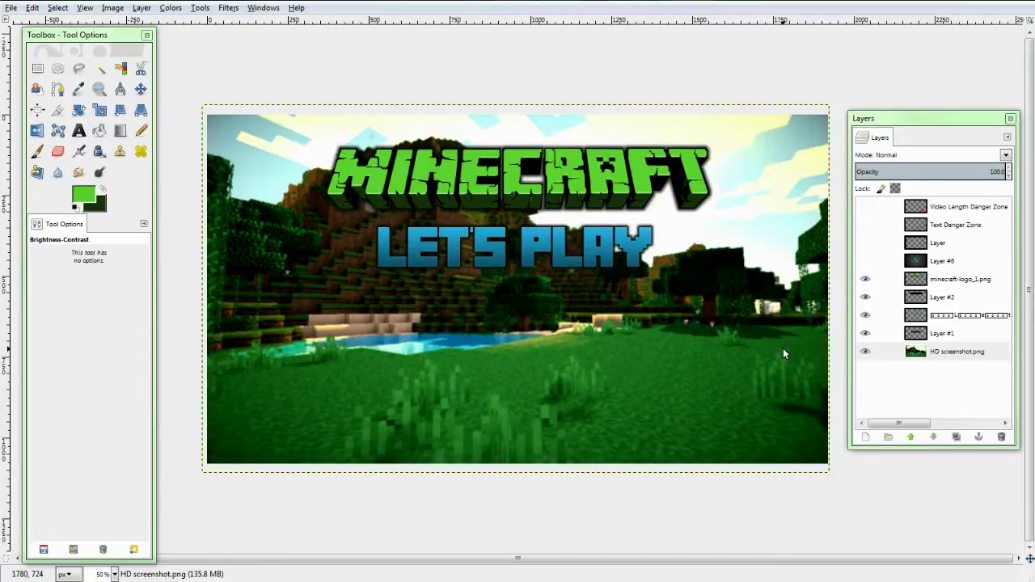
Step: Apply a 5 px Gaussian Blur to the HD screenshot.png layer twice
click(924, 357)
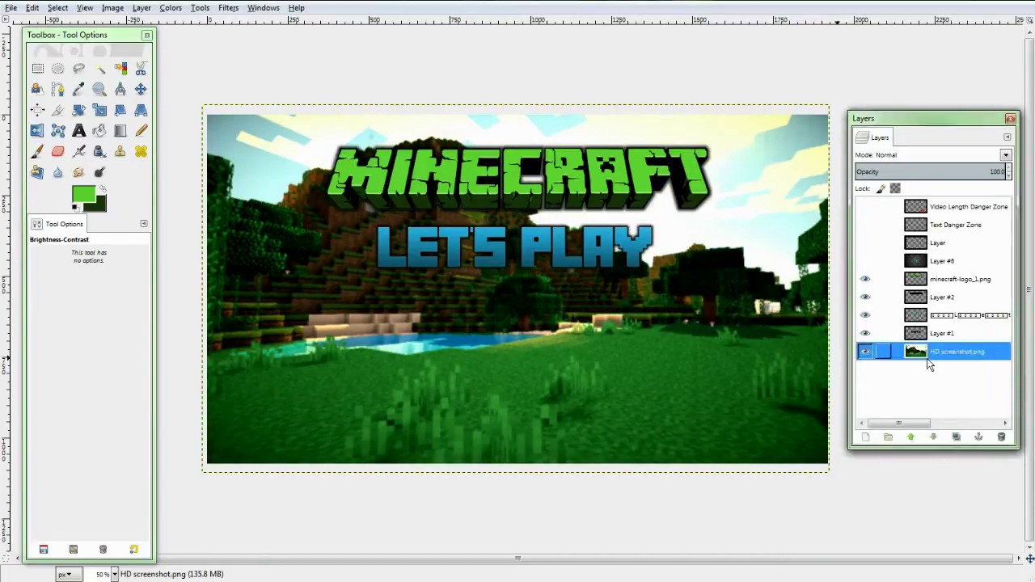
click(228, 9)
mouse_move(265, 84)
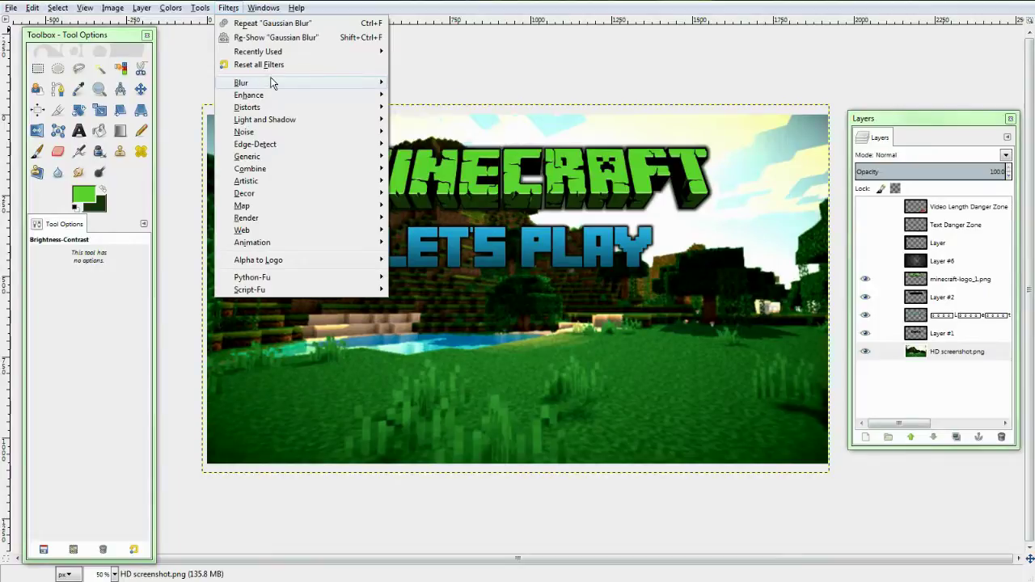
click(417, 95)
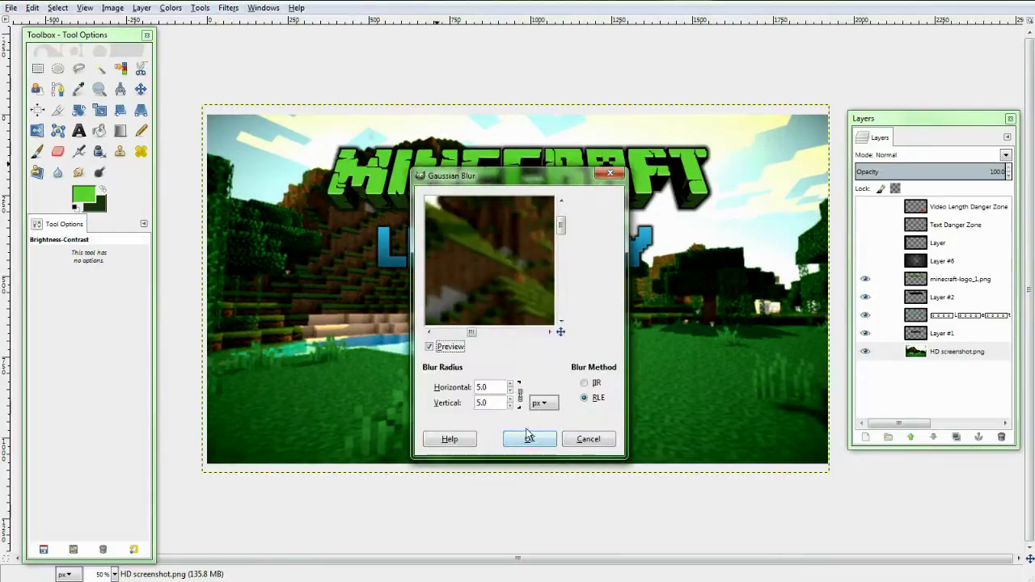
click(517, 441)
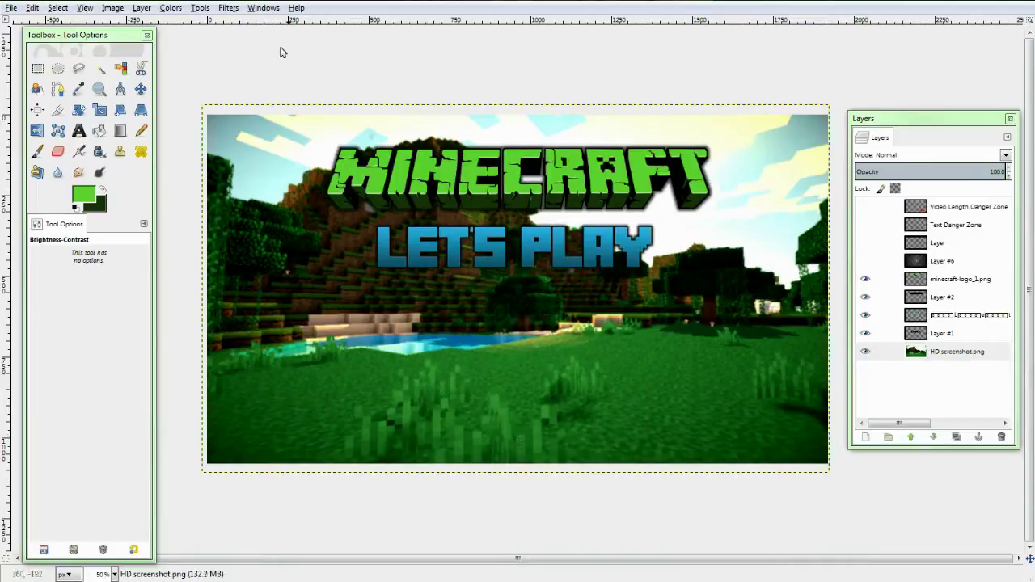
click(230, 8)
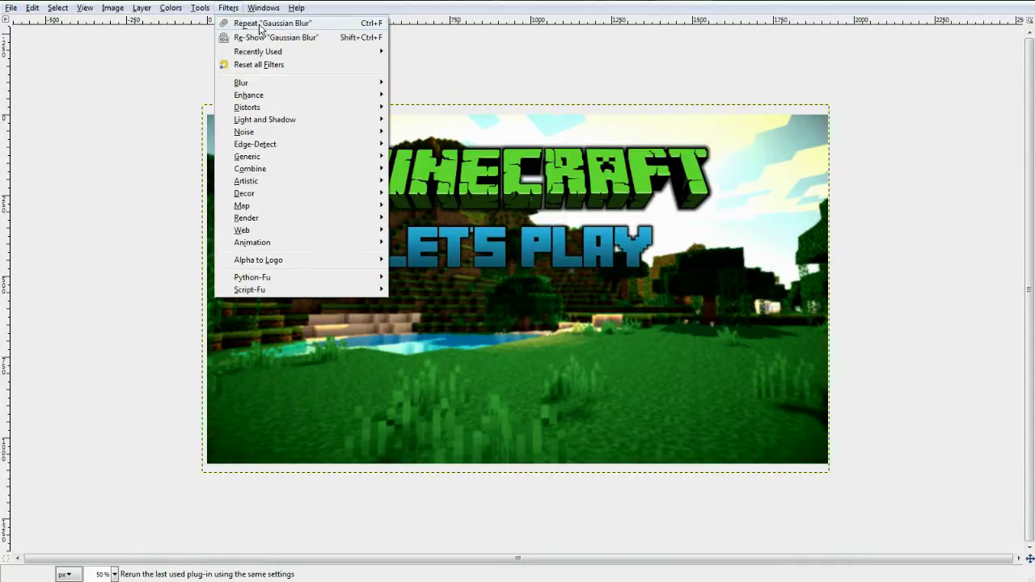
click(259, 26)
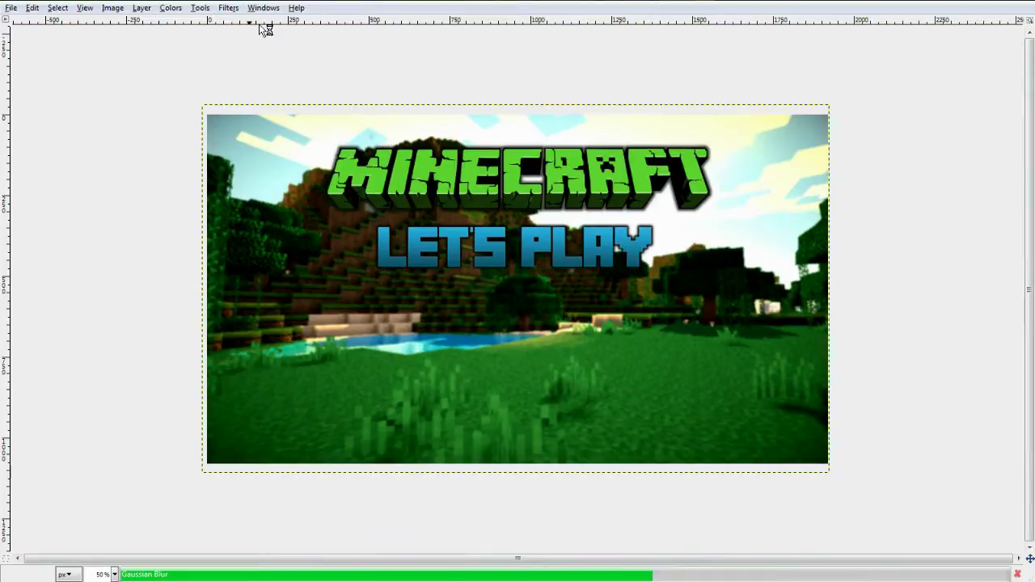
key(Tab)
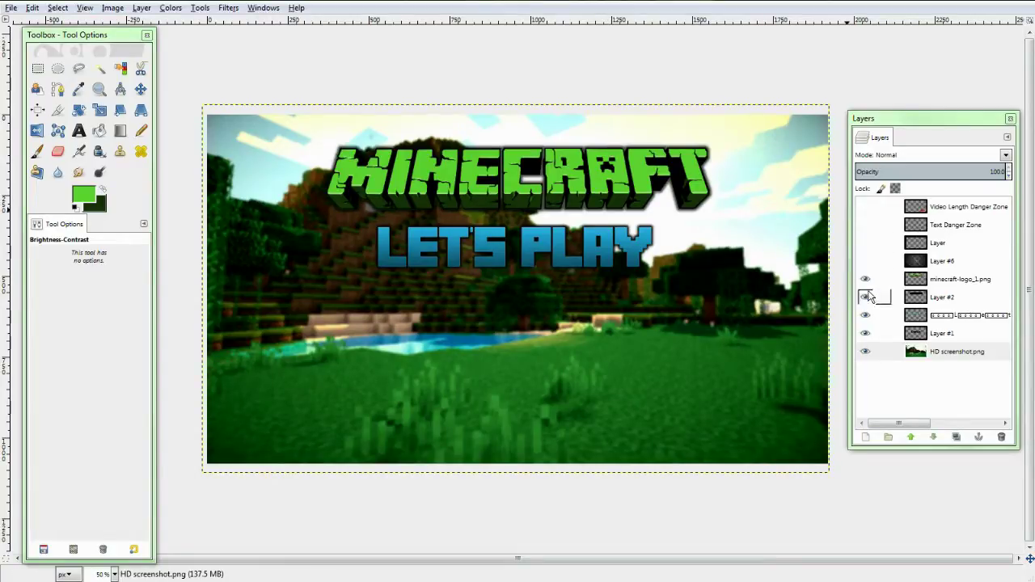
Step: Show the Video Length Danger Zone, Text Danger Zone and Layer overlay layers
click(865, 207)
click(865, 225)
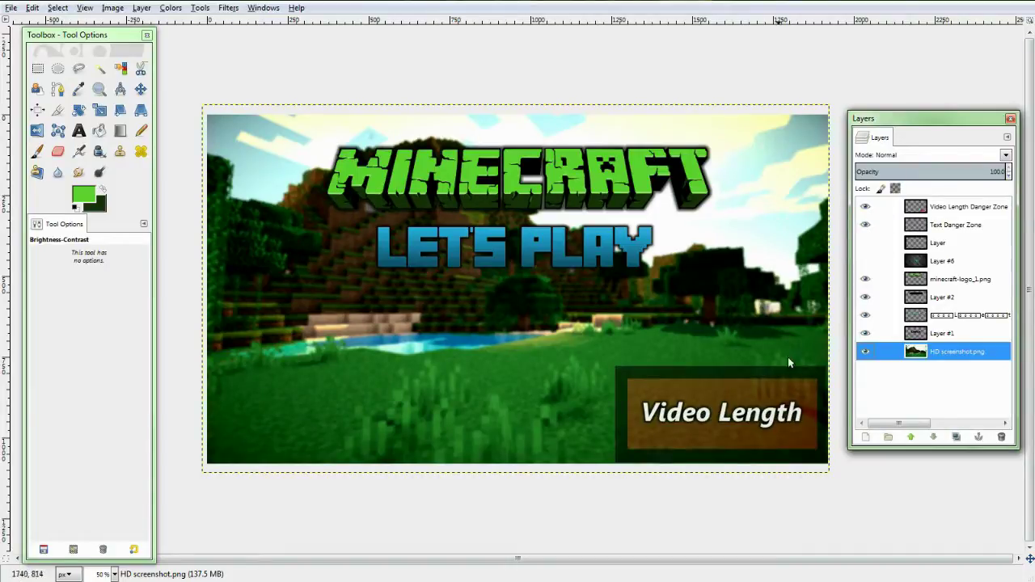
click(865, 243)
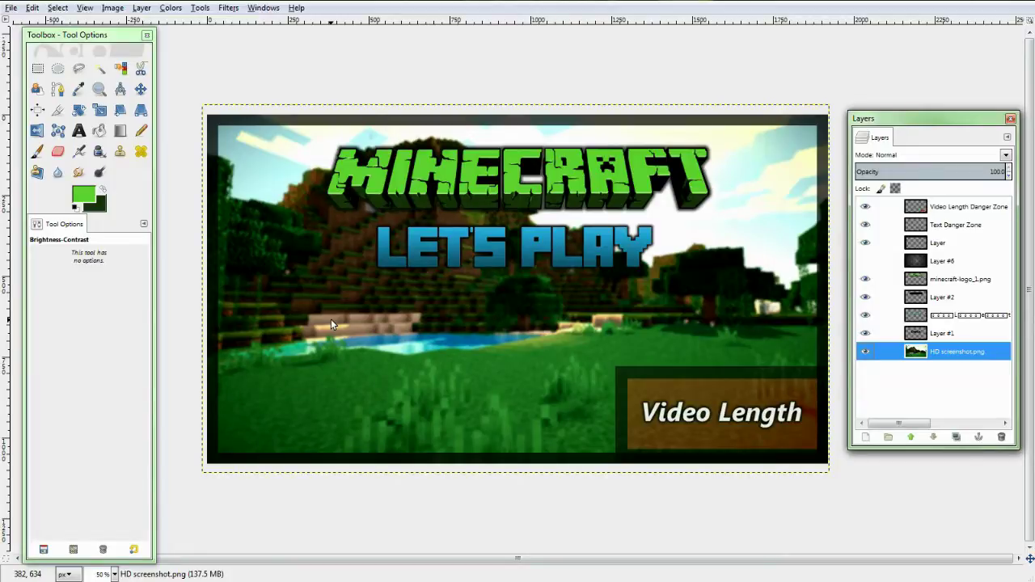
Step: Add a white text "1" at size 174 in a 189 × 171 px box in the thumbnail's lower-left area
click(79, 130)
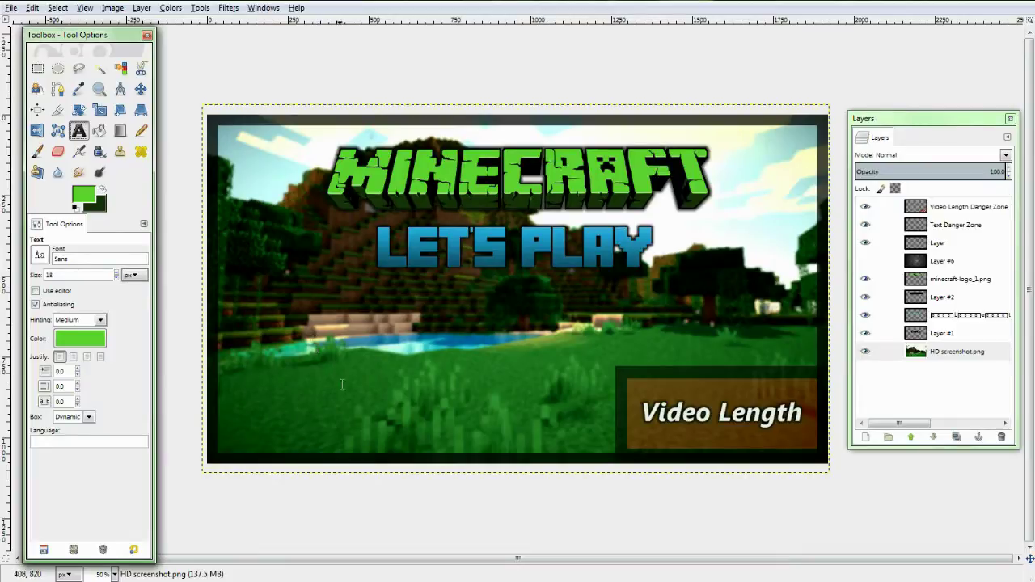
click(79, 338)
click(165, 196)
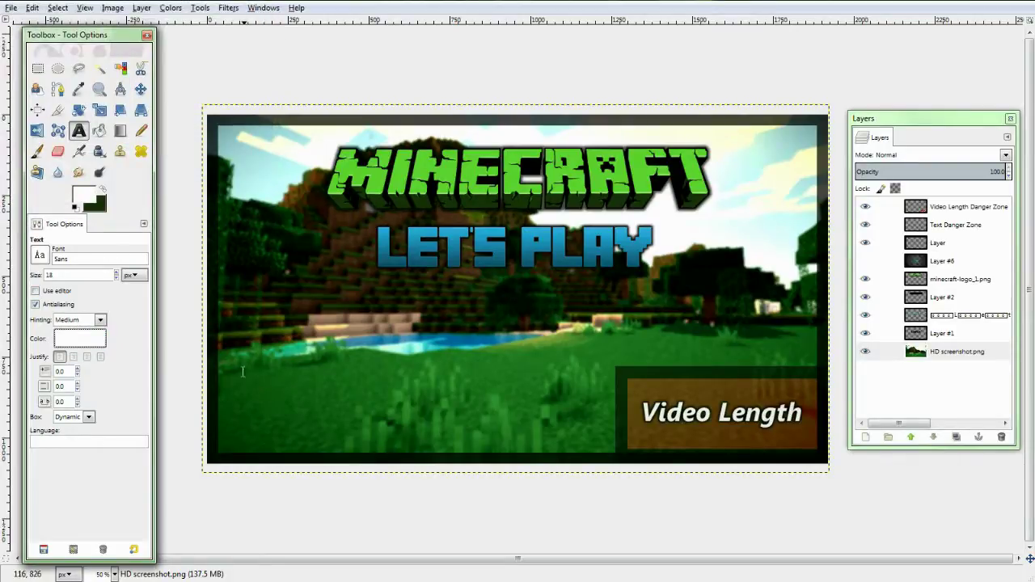
click(239, 391)
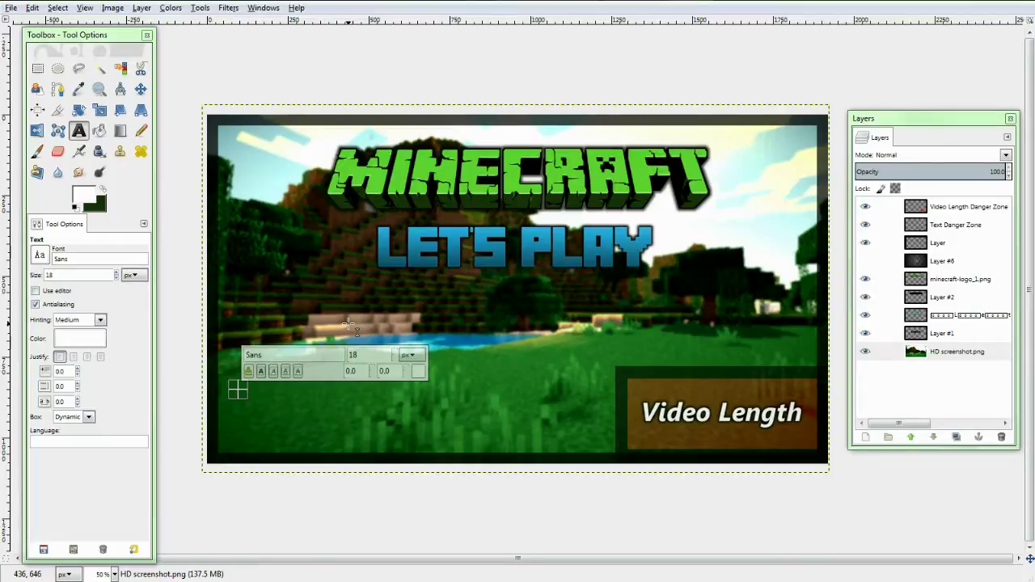
text(#1)
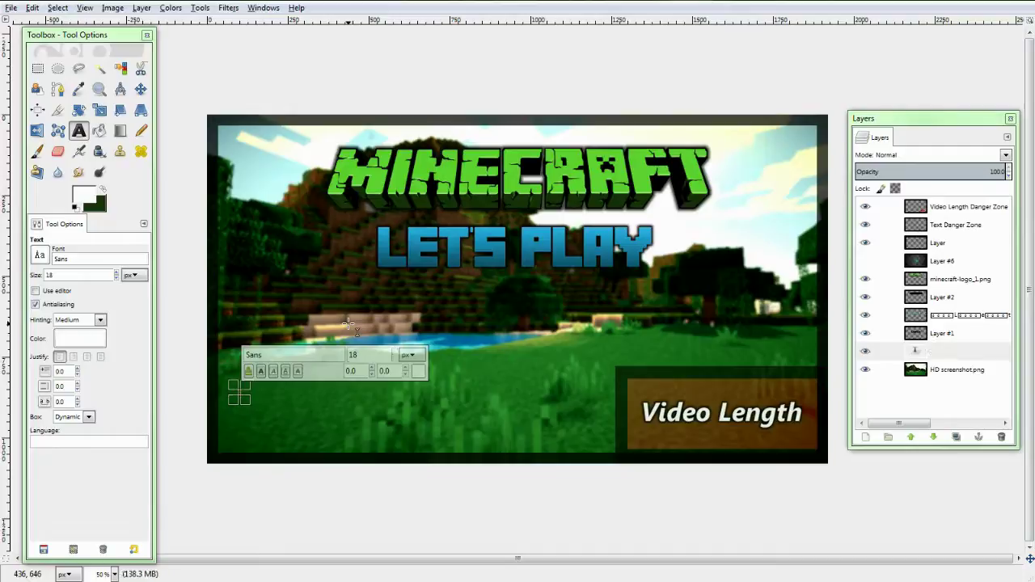
key(Left)
key(BackSpace)
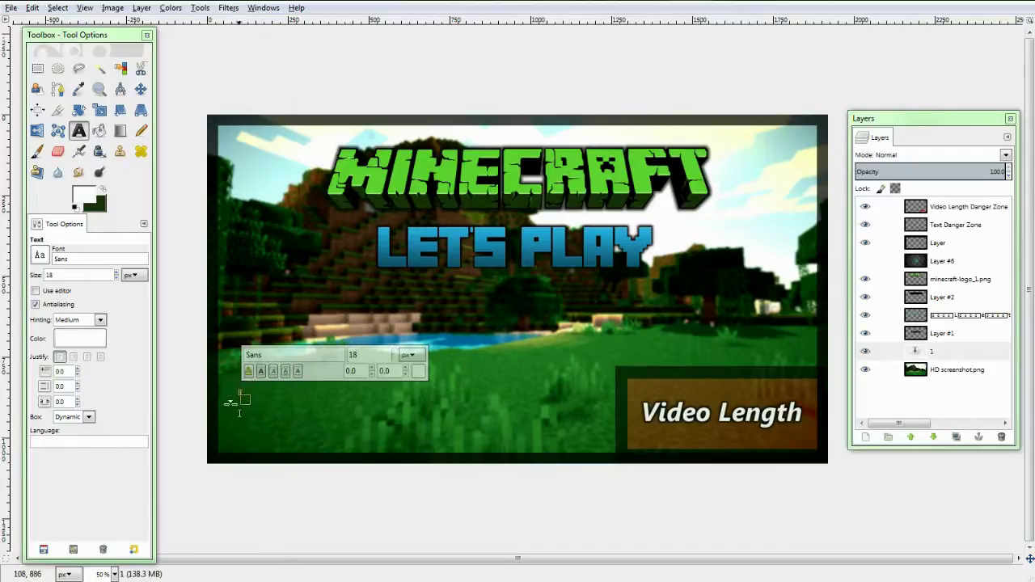
drag(237, 389, 312, 456)
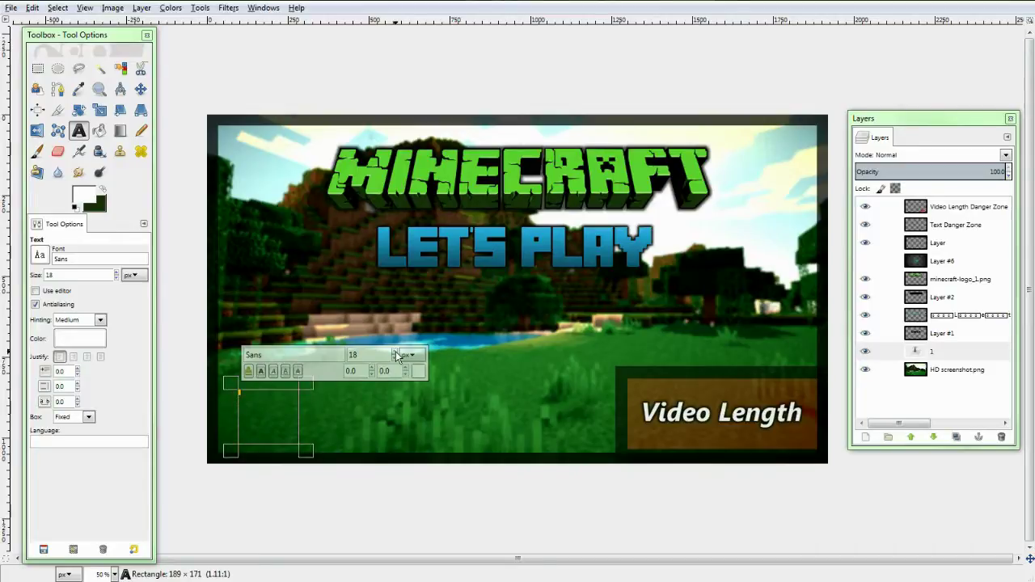
drag(395, 353, 395, 353)
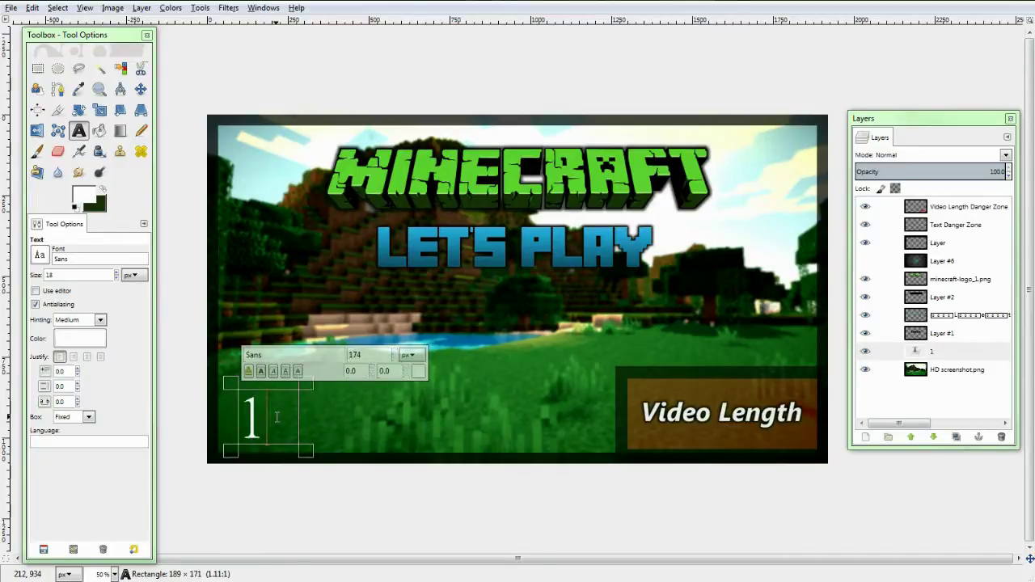
Step: Try to change the font of the "1" to minecrafter_3, and search the font list for "mine"
double_click(275, 423)
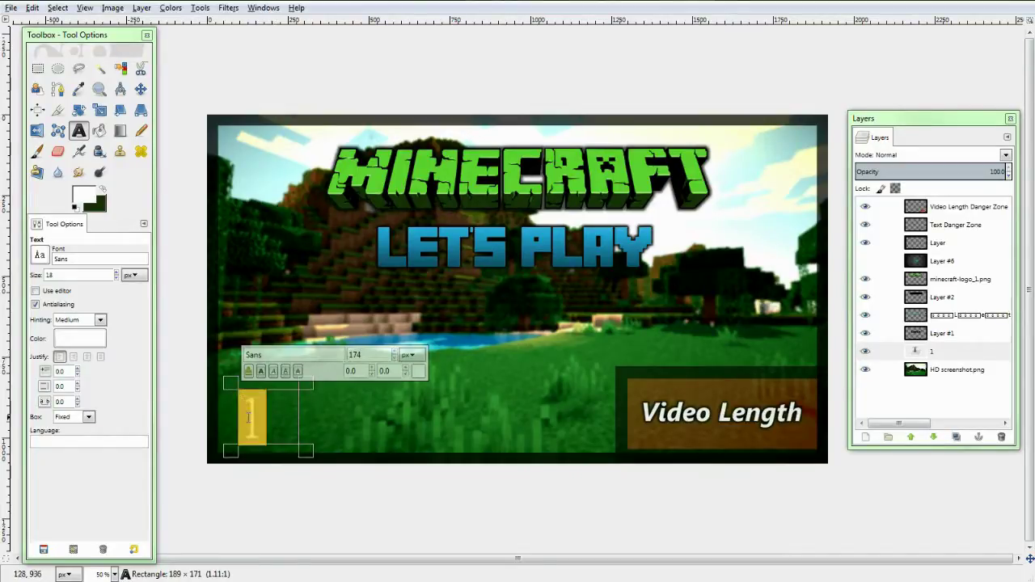
click(282, 354)
click(273, 429)
key(ctrl+a)
click(39, 256)
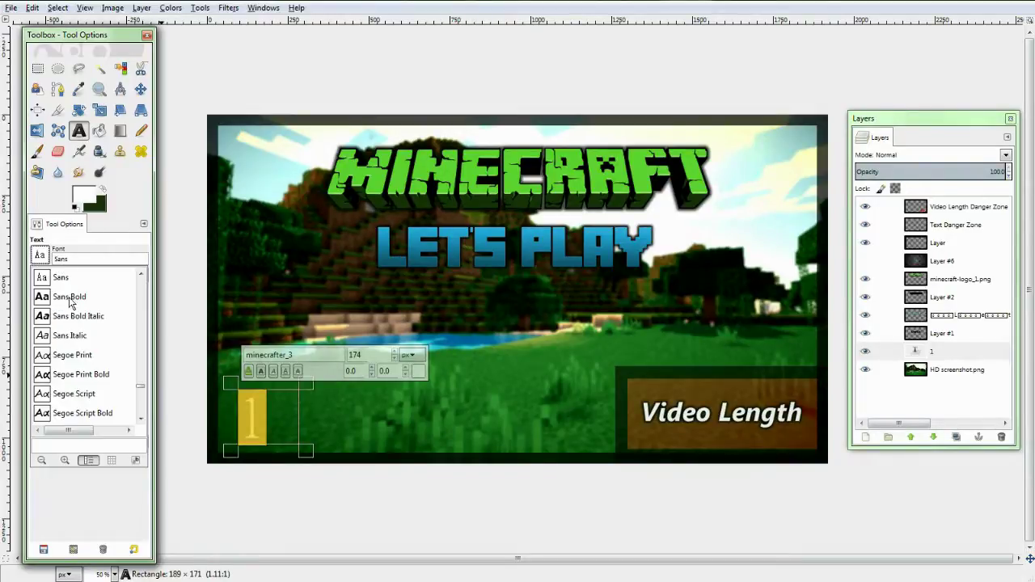
text(mine)
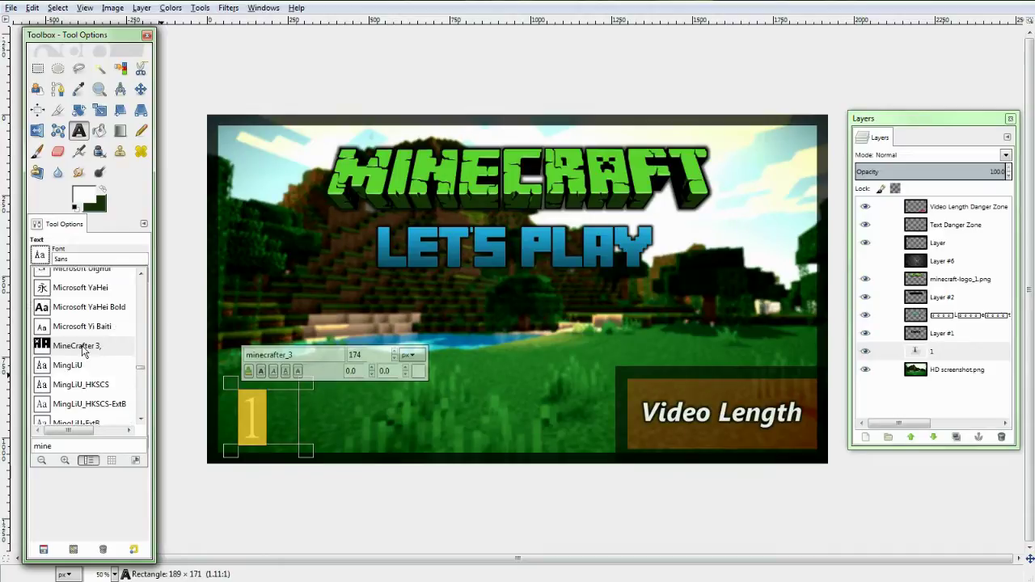
scroll(136, 369, down, 3)
scroll(142, 367, up, 4)
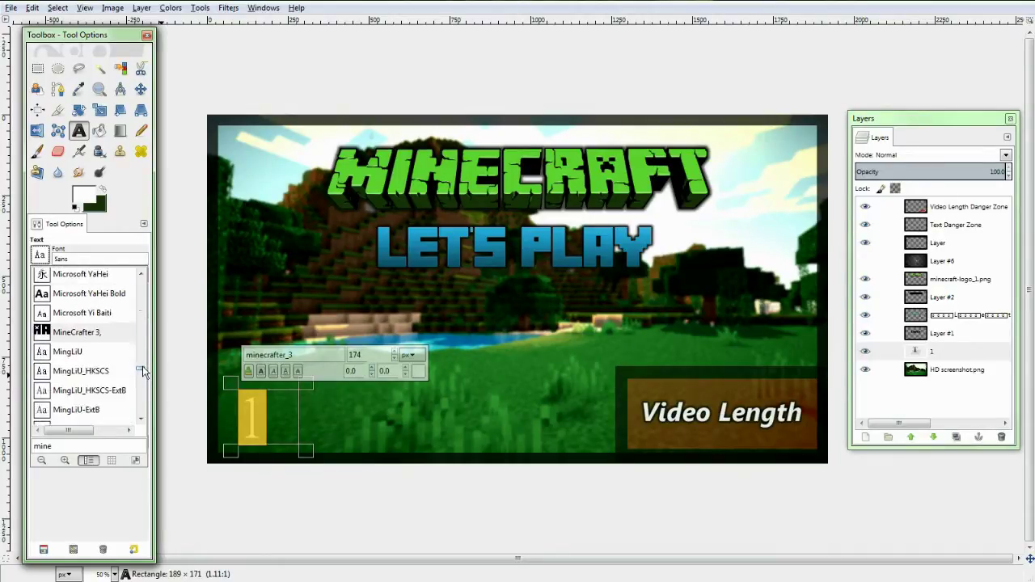
click(103, 256)
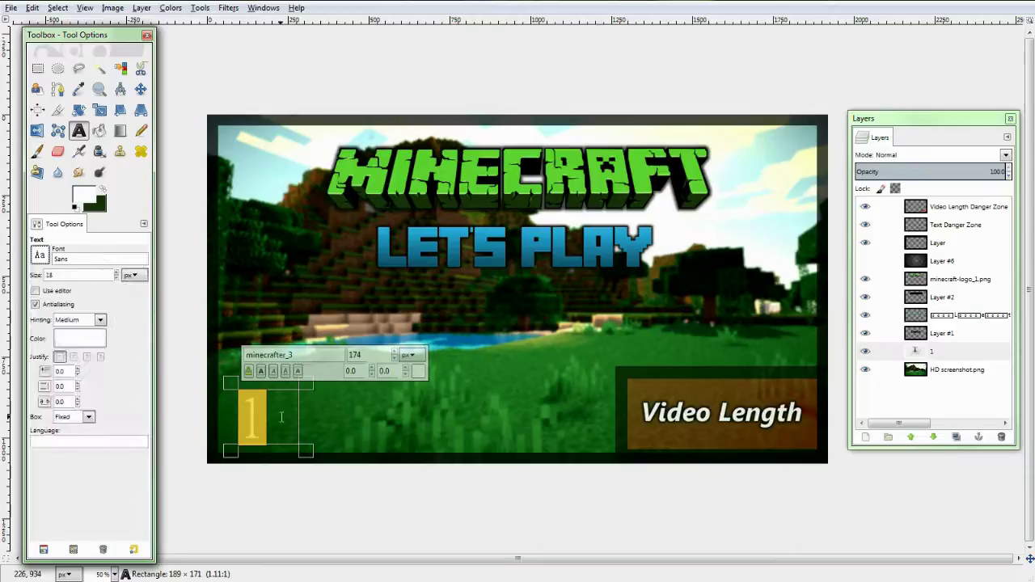
Step: Set the "1" to the MineCrafter 3 font and place it higher in a 171 × 253 px text box
drag(281, 417, 245, 415)
drag(246, 354, 288, 354)
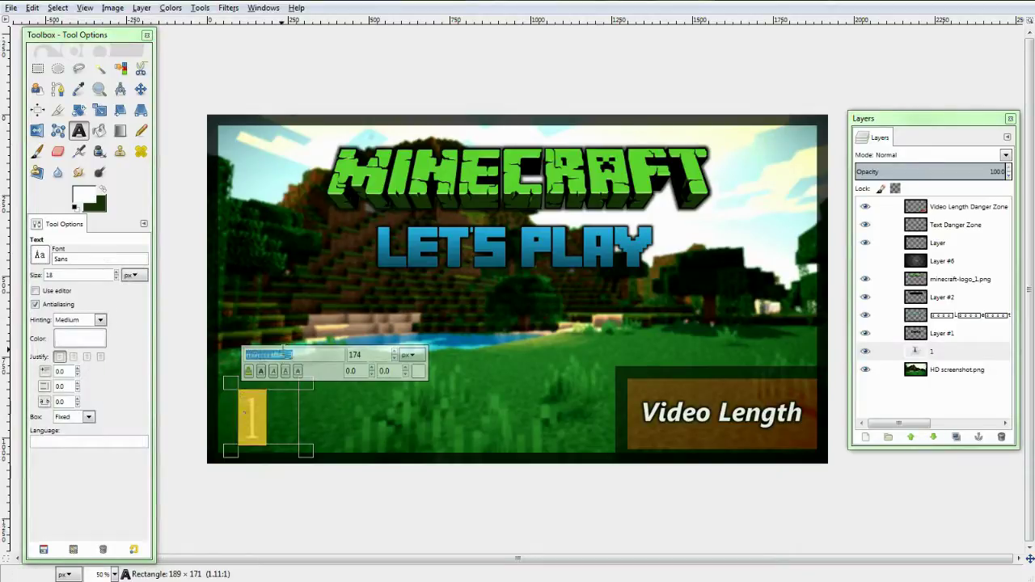
text(m)
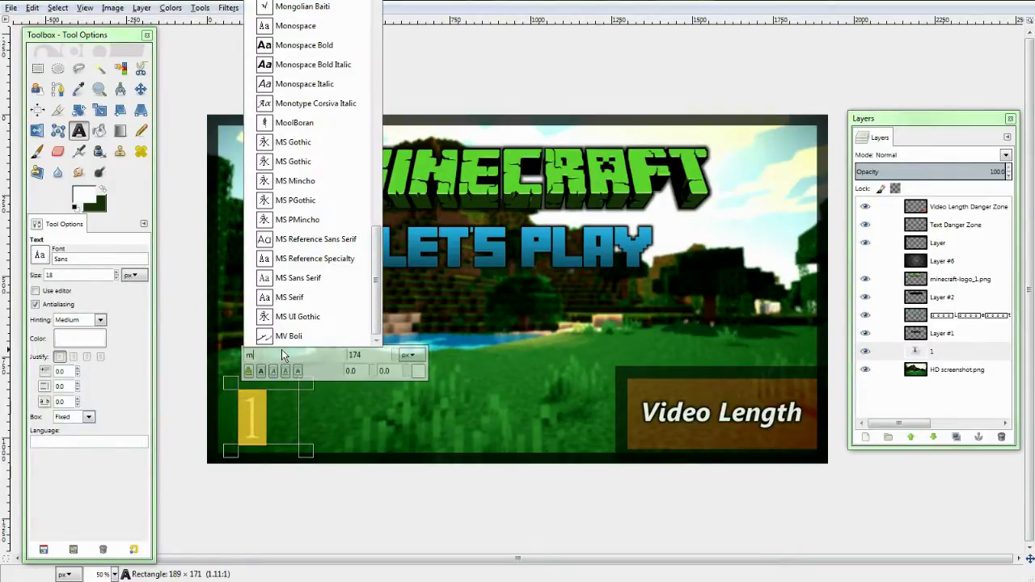
text(ine)
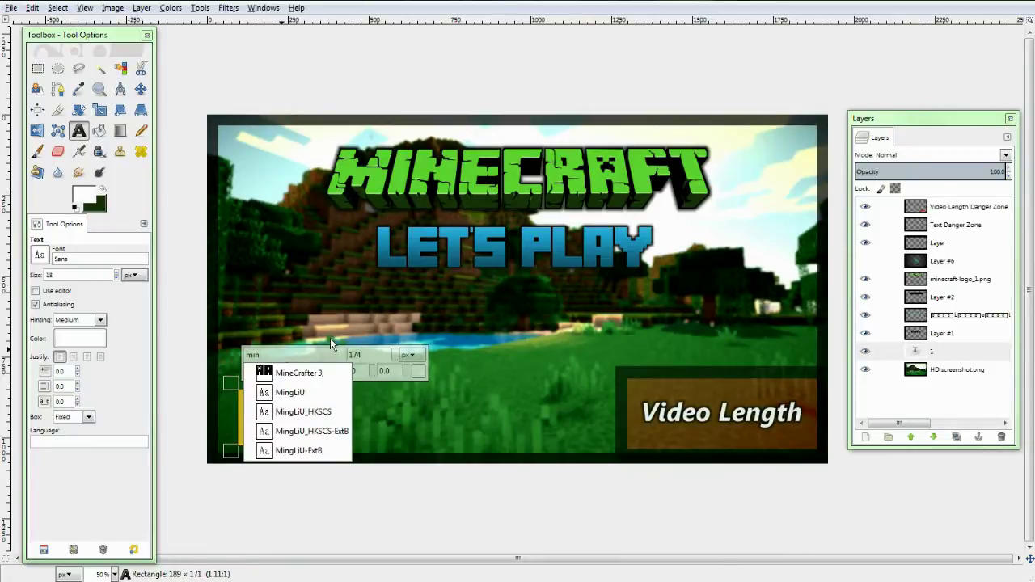
key(Down)
key(Return)
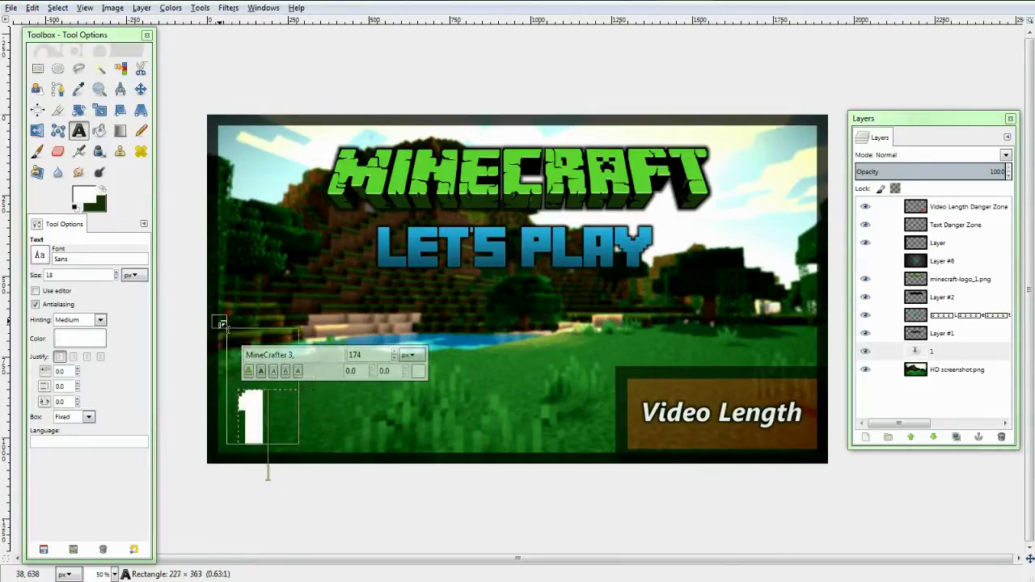
drag(307, 461, 263, 344)
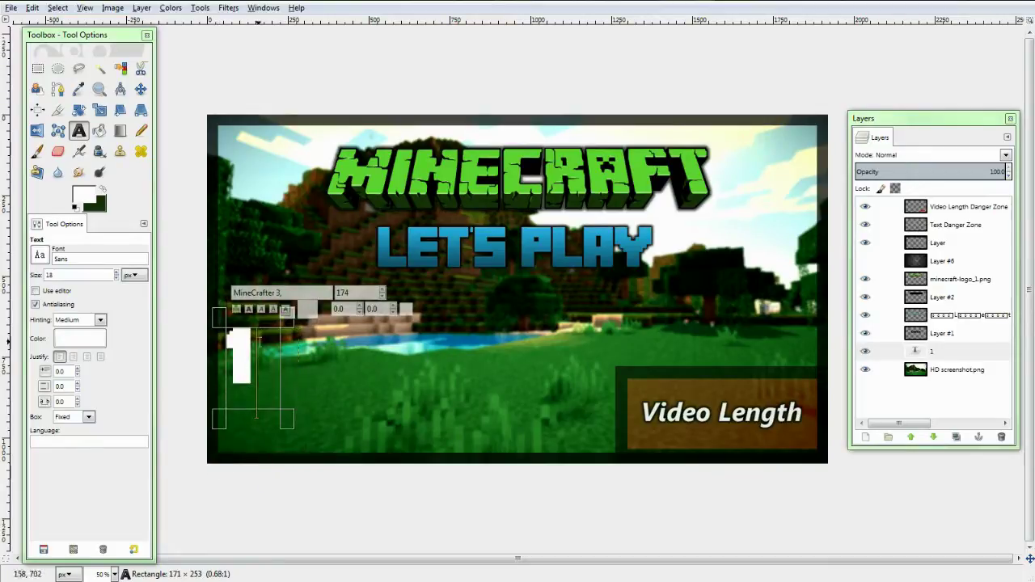
Step: Scale the "1" layer to 187 × 281 px
click(78, 110)
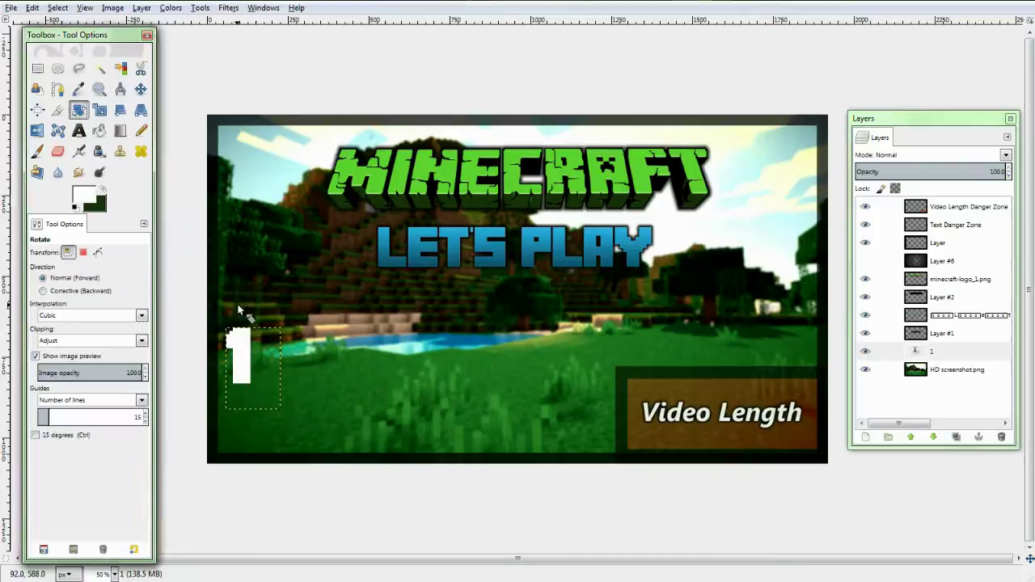
click(99, 110)
key(Tab)
click(285, 377)
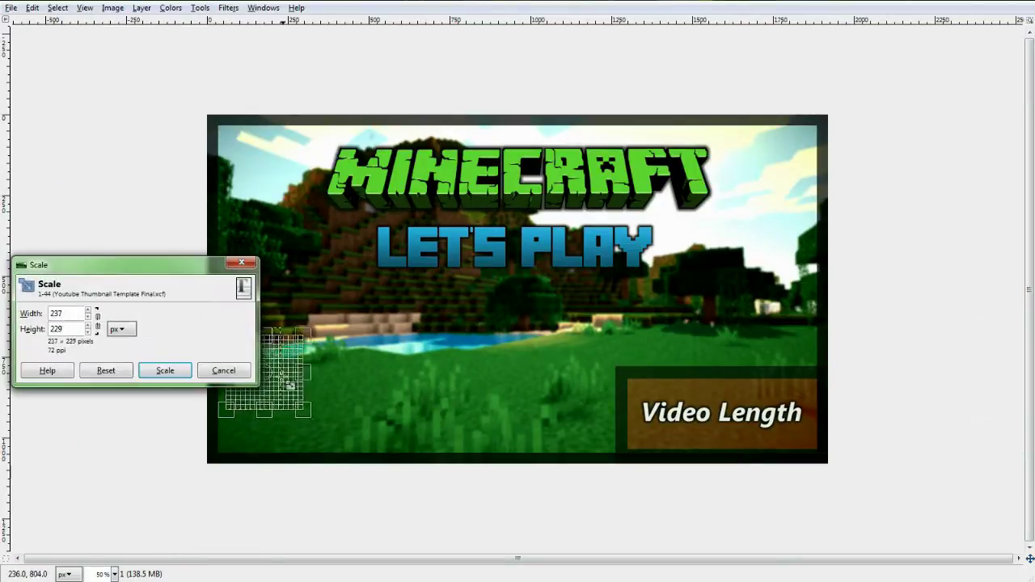
drag(290, 385, 286, 419)
key(Tab)
key(Tab)
key(Return)
key(Tab)
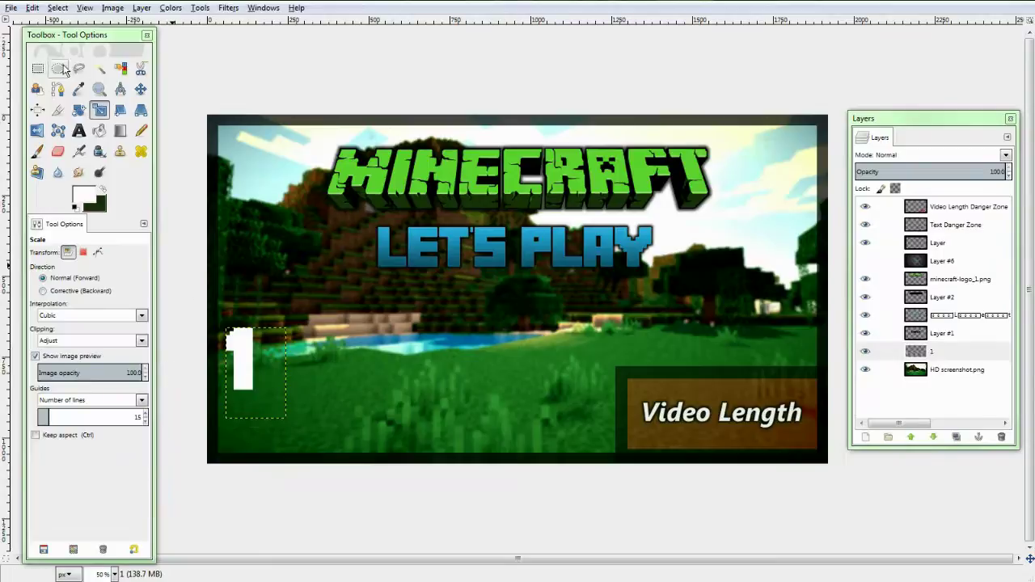
Step: Try to move the "1" lower in the thumbnail, and undo the layer move
click(141, 89)
drag(266, 371, 269, 394)
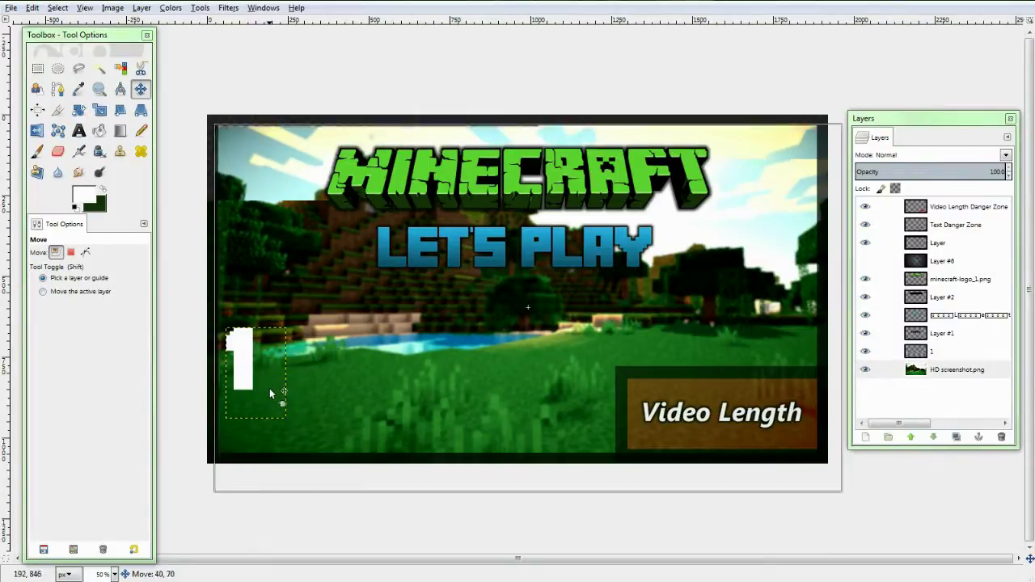
key(ctrl+z)
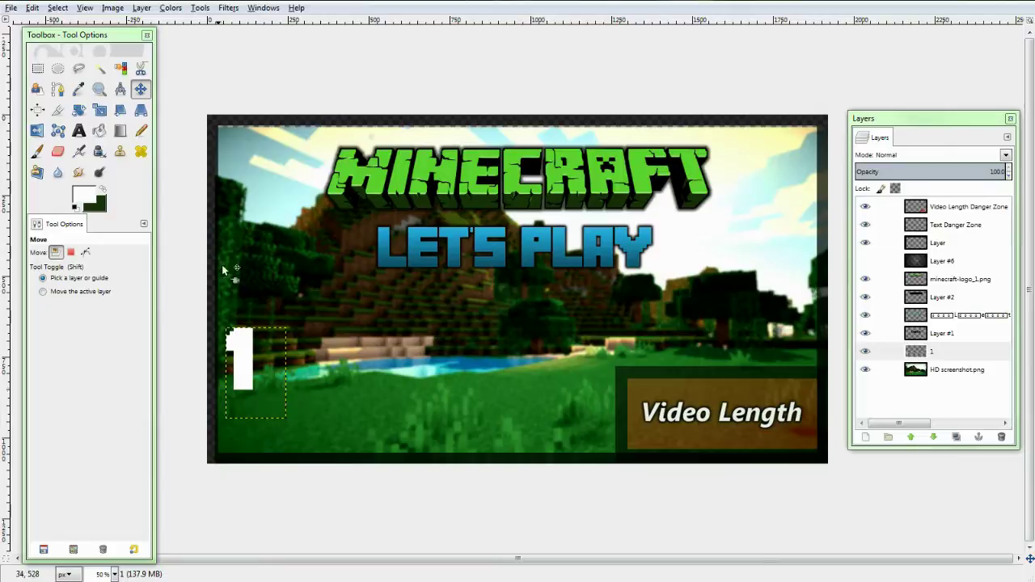
key(ctrl+y)
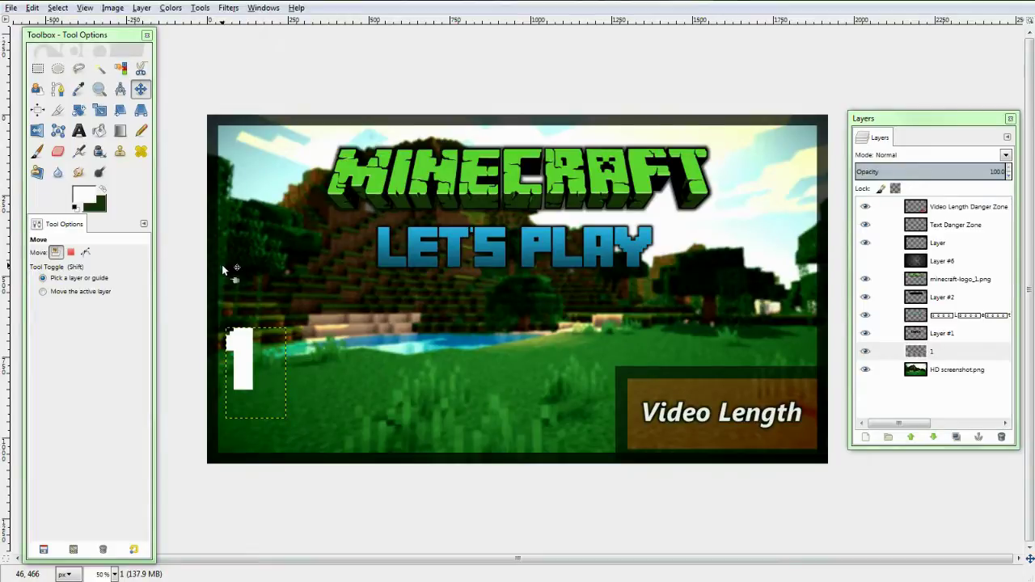
click(12, 8)
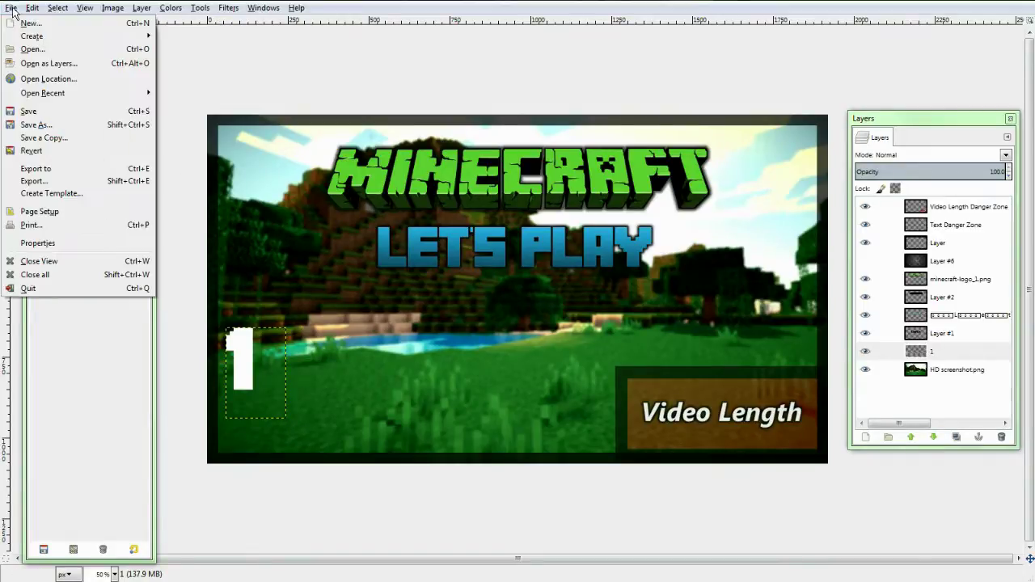
mouse_move(32, 8)
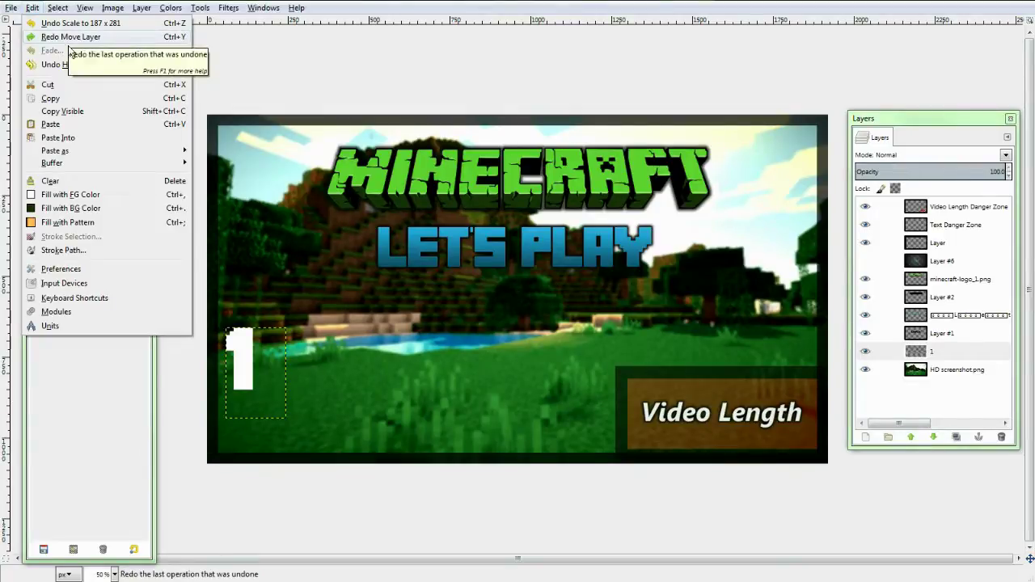
click(245, 353)
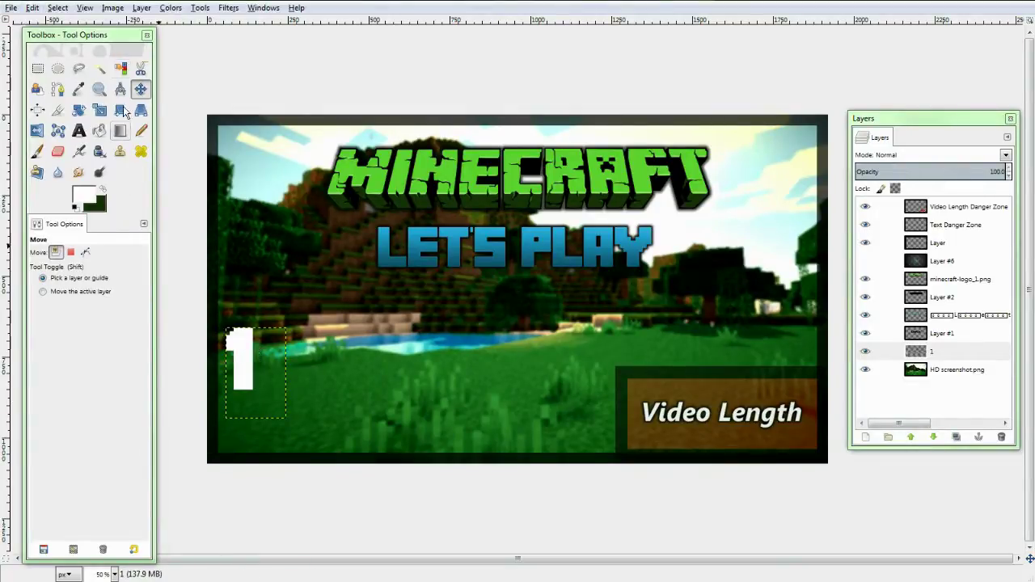
Step: Set the Move tool to move the active layer, and place the "1" down in the thumbnail's lower-left corner
click(139, 90)
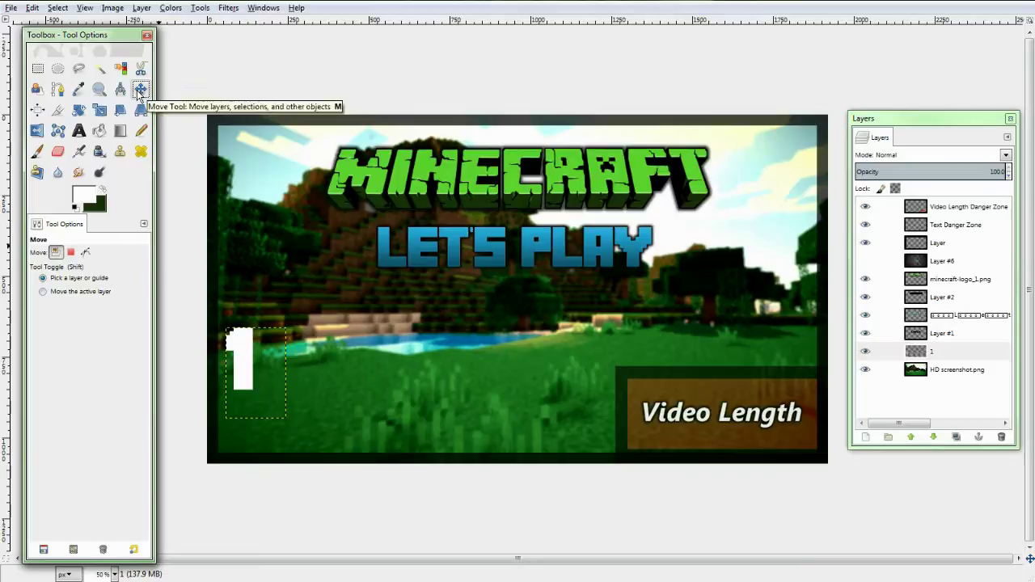
click(55, 295)
drag(256, 356, 247, 398)
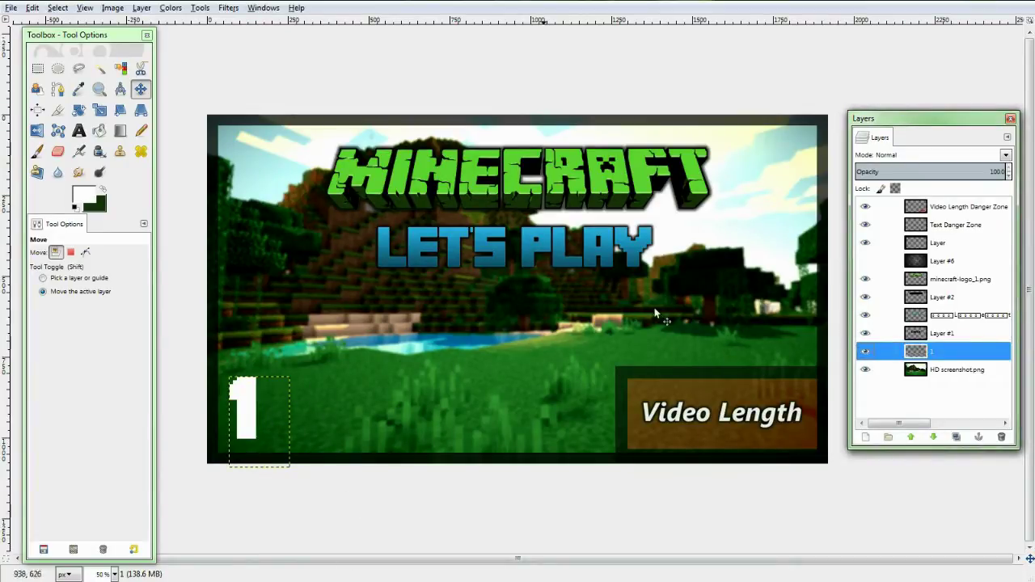
Step: Select the opaque shape of the "1" layer and grow the selection slightly beyond its edges
right_click(937, 351)
click(970, 317)
click(57, 7)
click(117, 172)
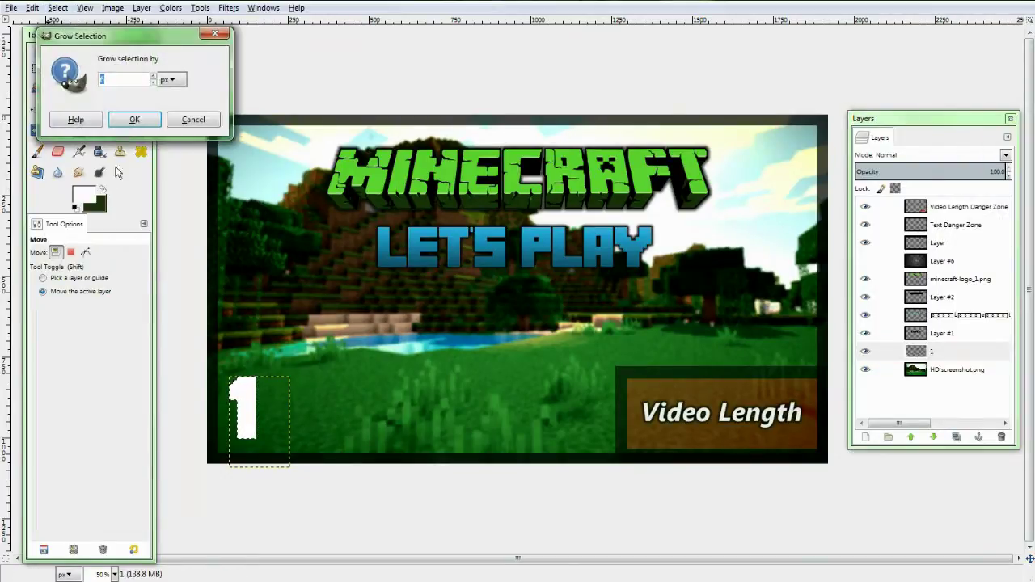
click(134, 120)
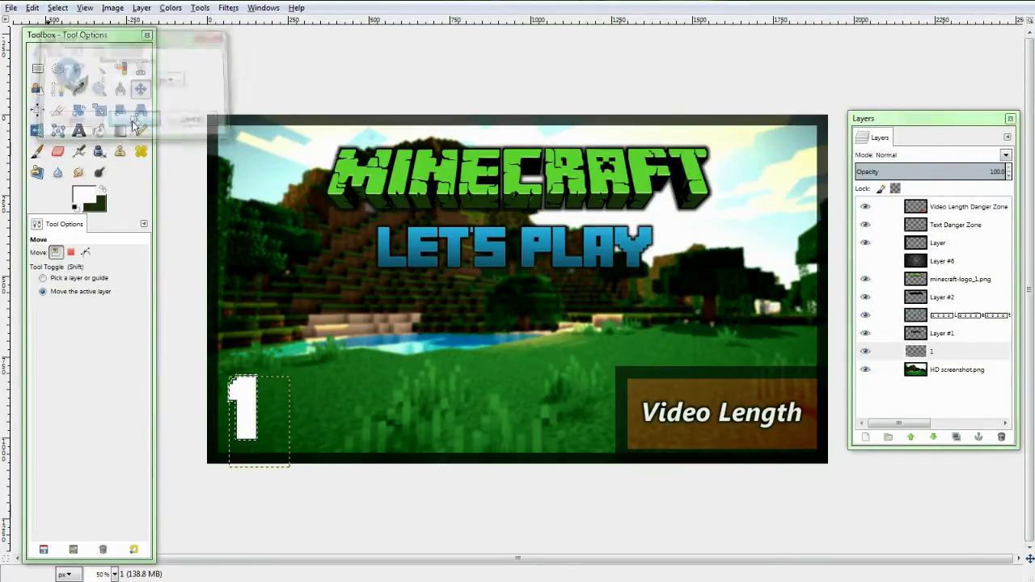
Step: Fill the grown "1" selection with black on a new layer, and clear the selection
click(871, 440)
click(145, 245)
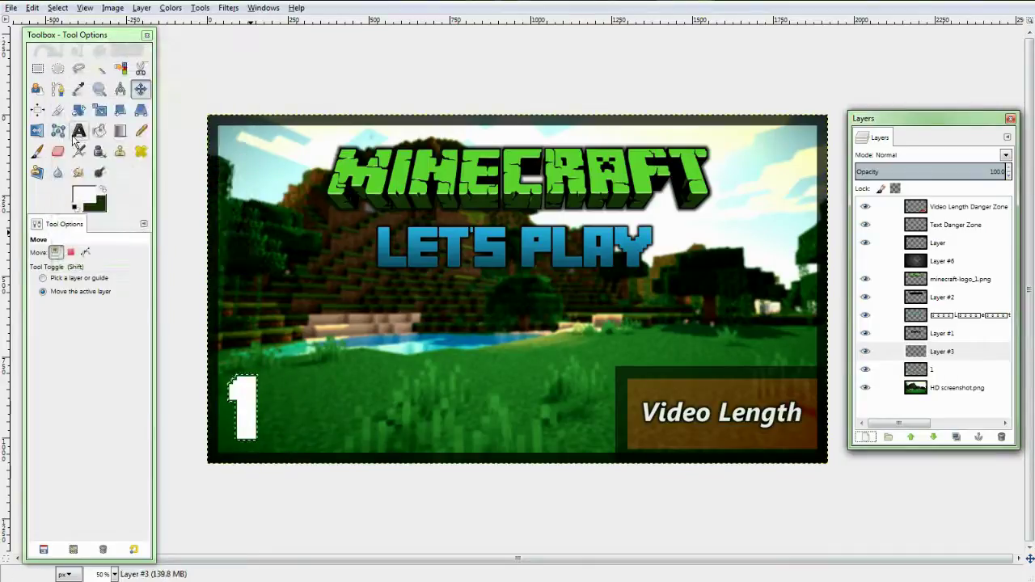
click(99, 130)
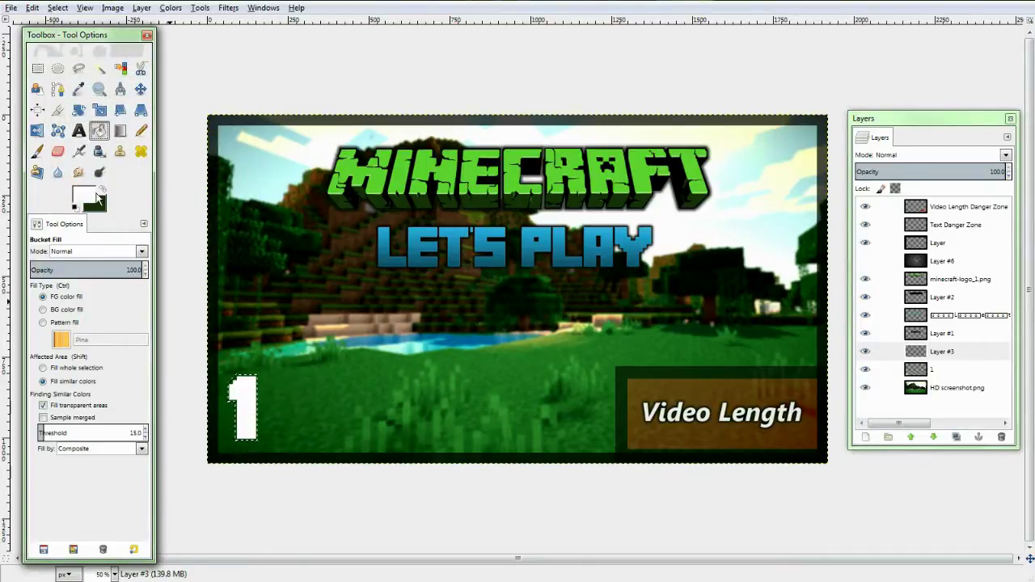
click(97, 197)
click(162, 109)
click(303, 164)
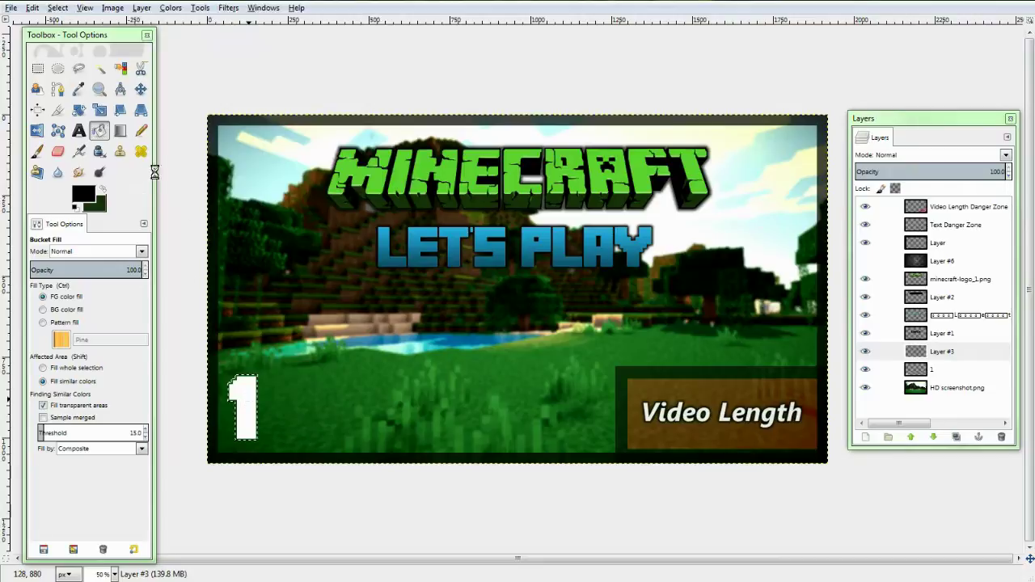
click(58, 7)
click(64, 38)
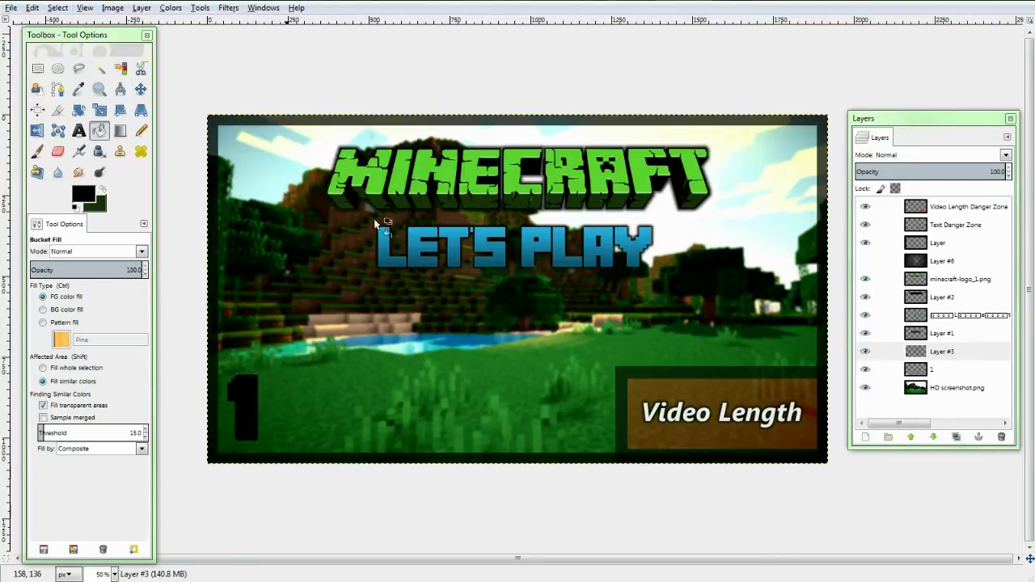
Step: Apply a 9.0 px Gaussian blur to the black shape's layer and lower it beneath the "1" layer
click(226, 8)
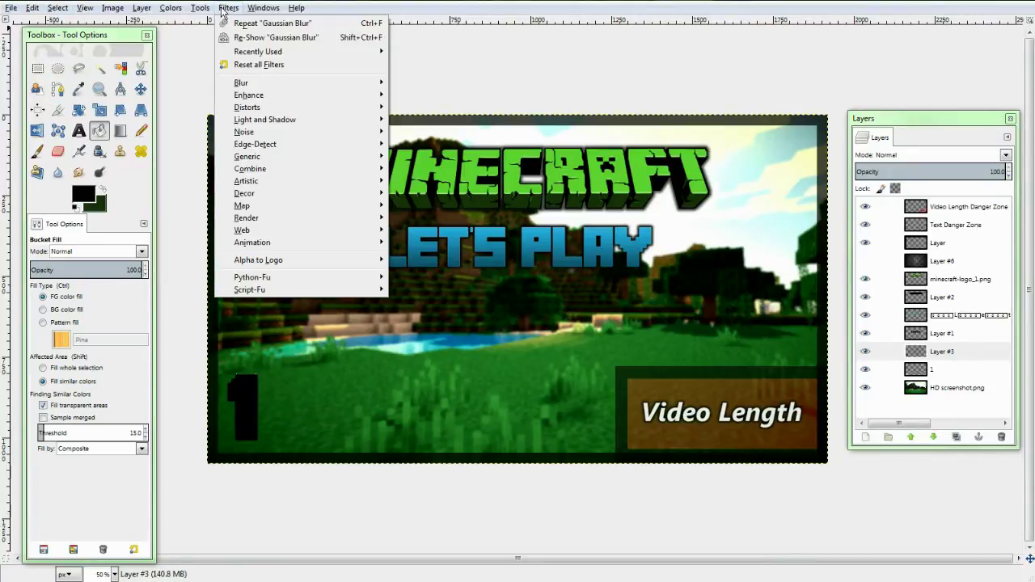
mouse_move(342, 84)
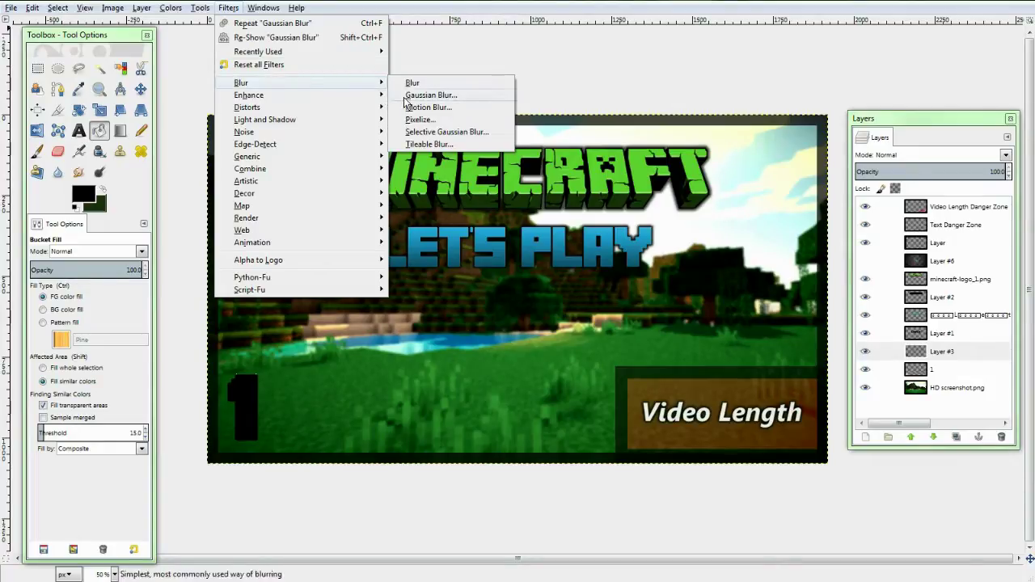
click(406, 95)
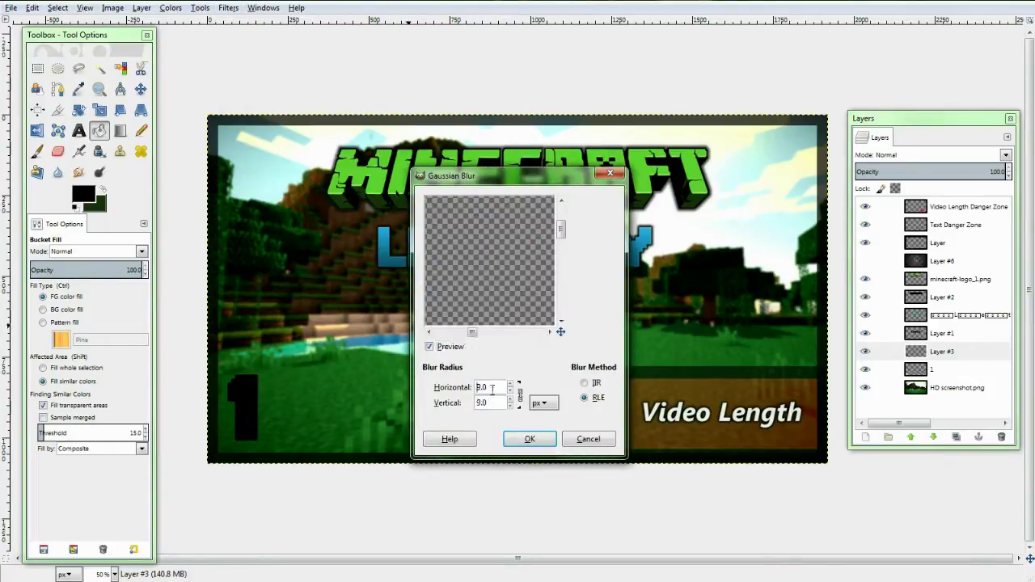
click(543, 444)
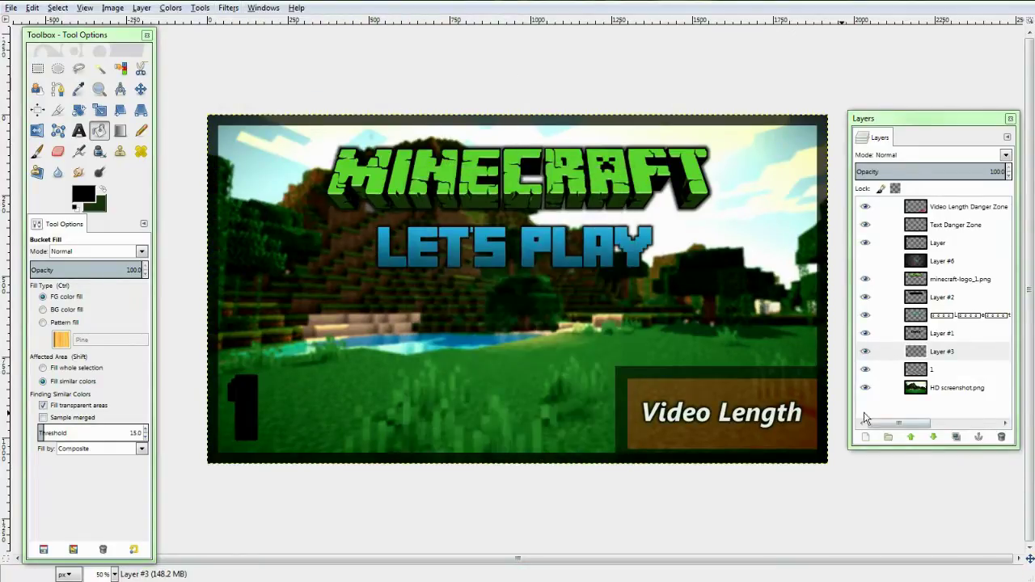
click(934, 438)
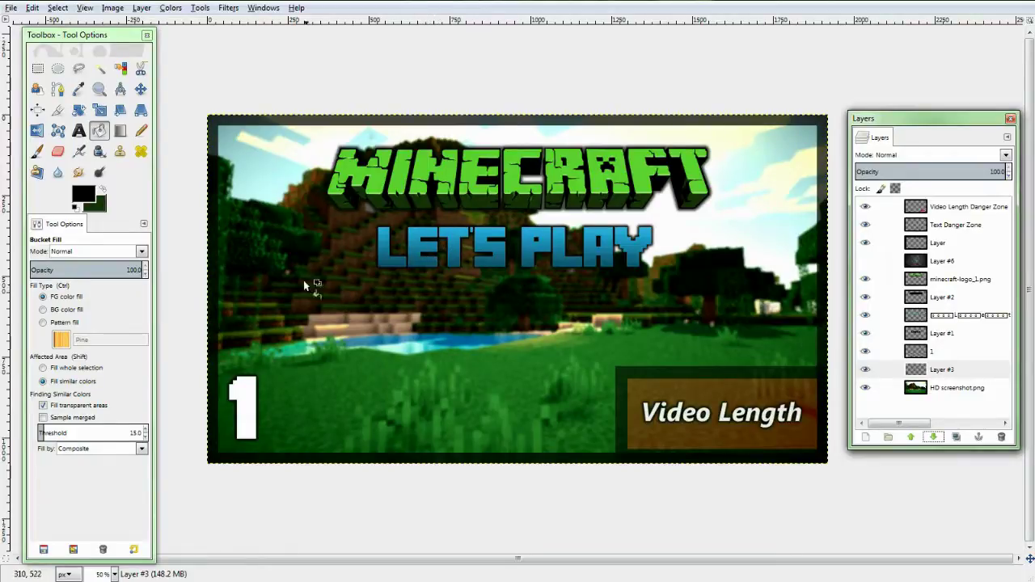
click(92, 194)
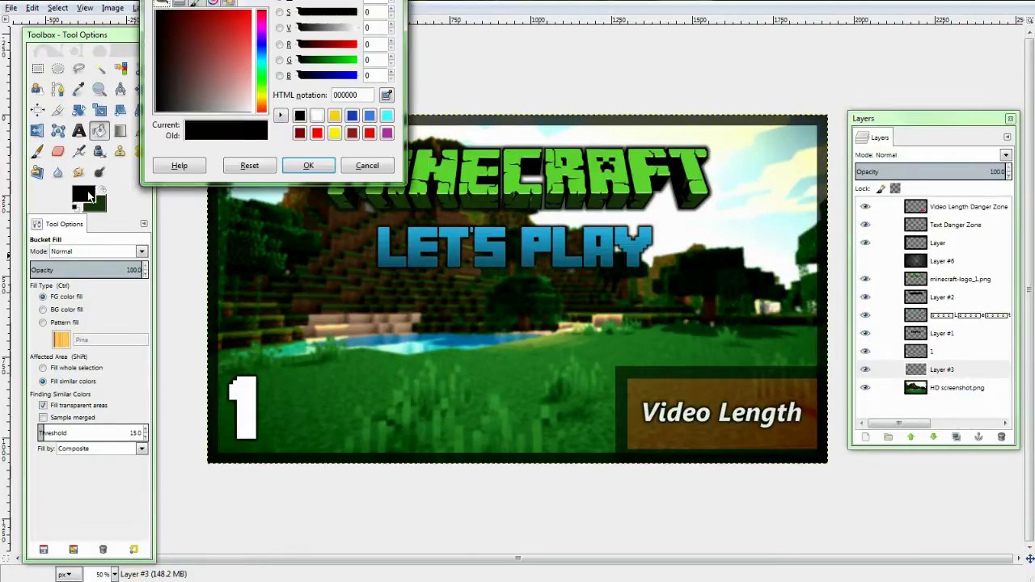
click(387, 117)
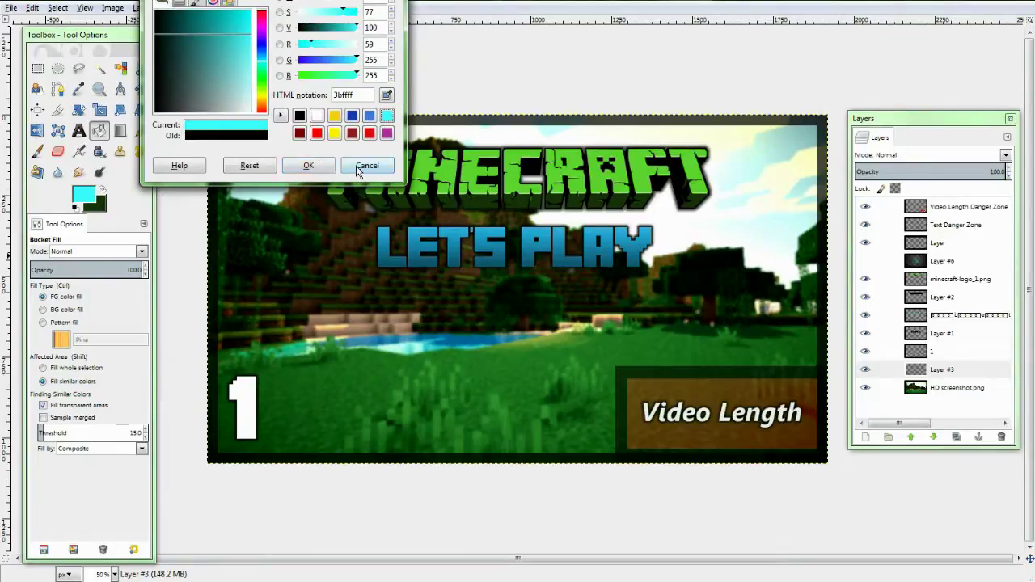
click(360, 167)
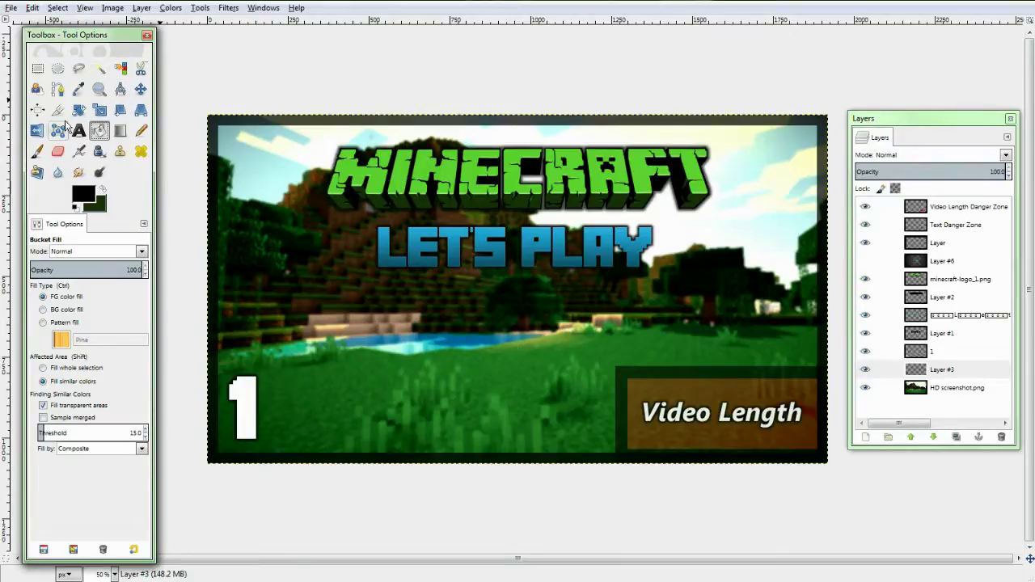
Step: Sample the bright green of the minecraft-logo_1.png layer as the foreground colour, keeping dark green as the background colour
click(78, 89)
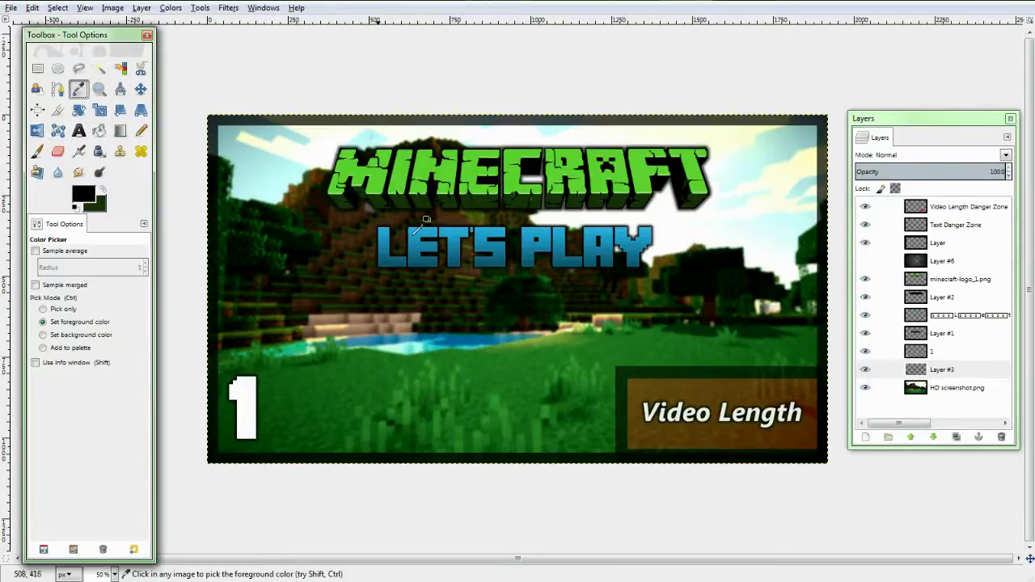
click(952, 283)
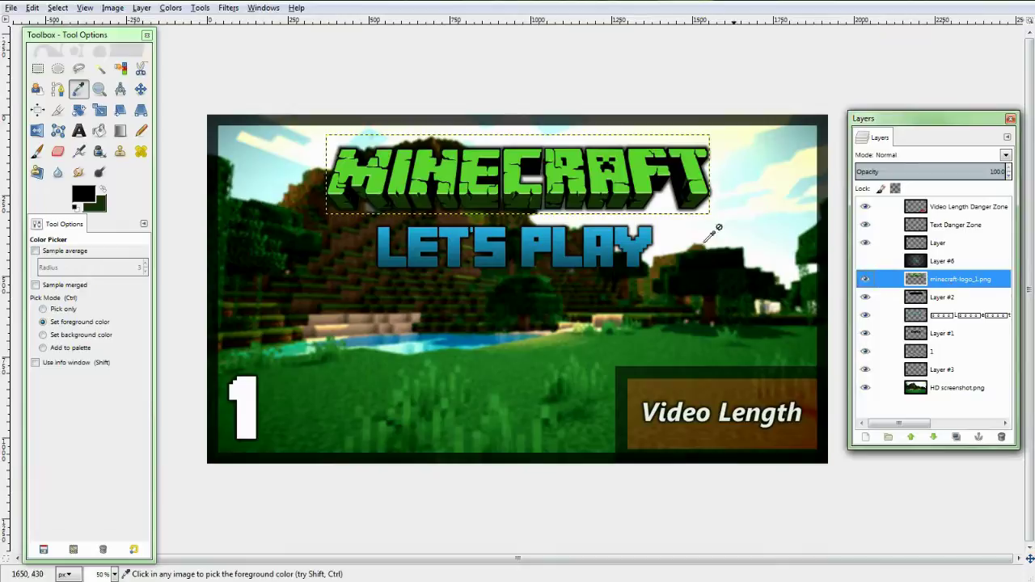
click(577, 169)
click(103, 189)
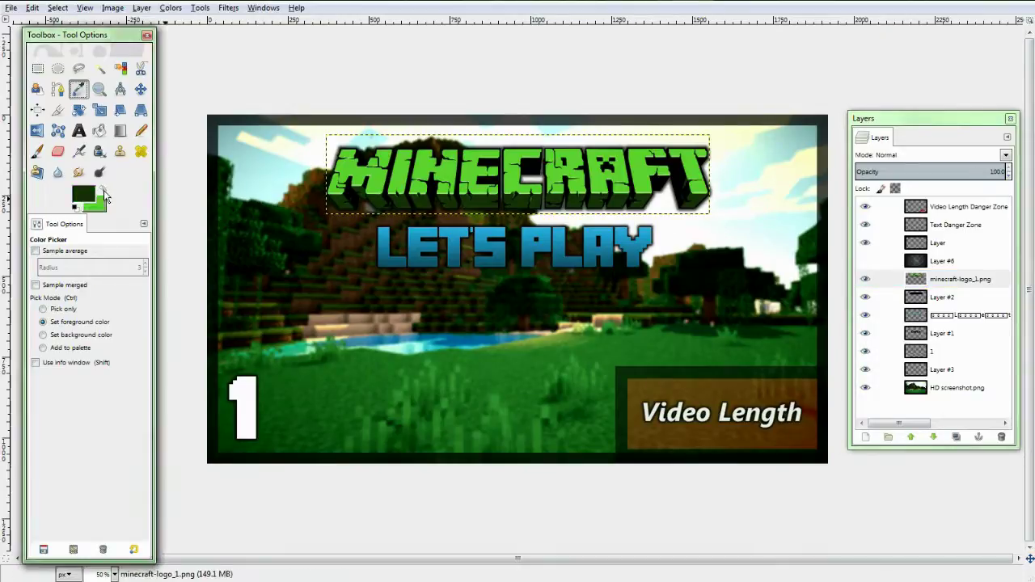
click(103, 189)
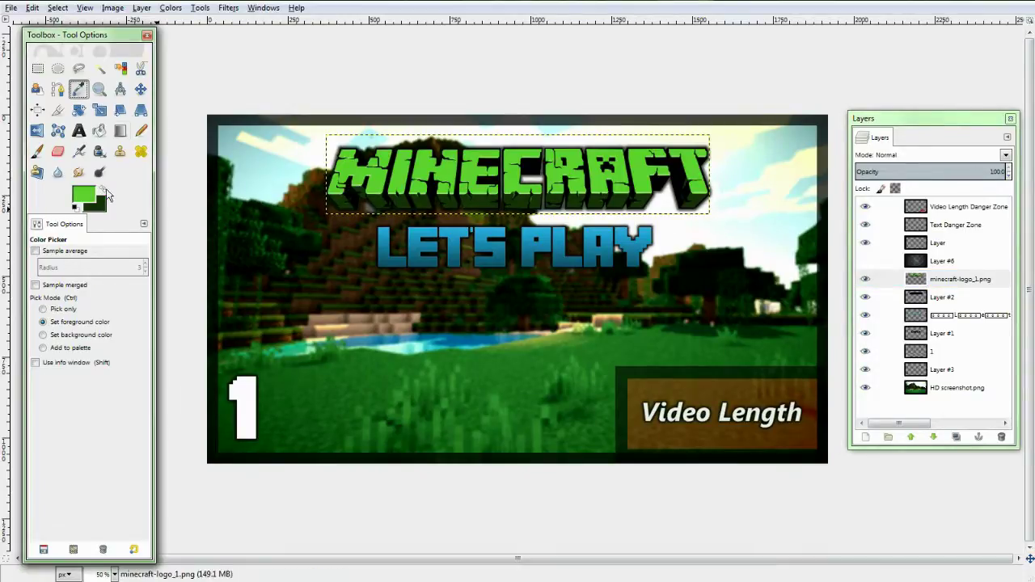
Step: Select the opaque shape of the "1" layer, fill it with the bright-to-dark green linear gradient from top to bottom, and clear the selection
click(119, 132)
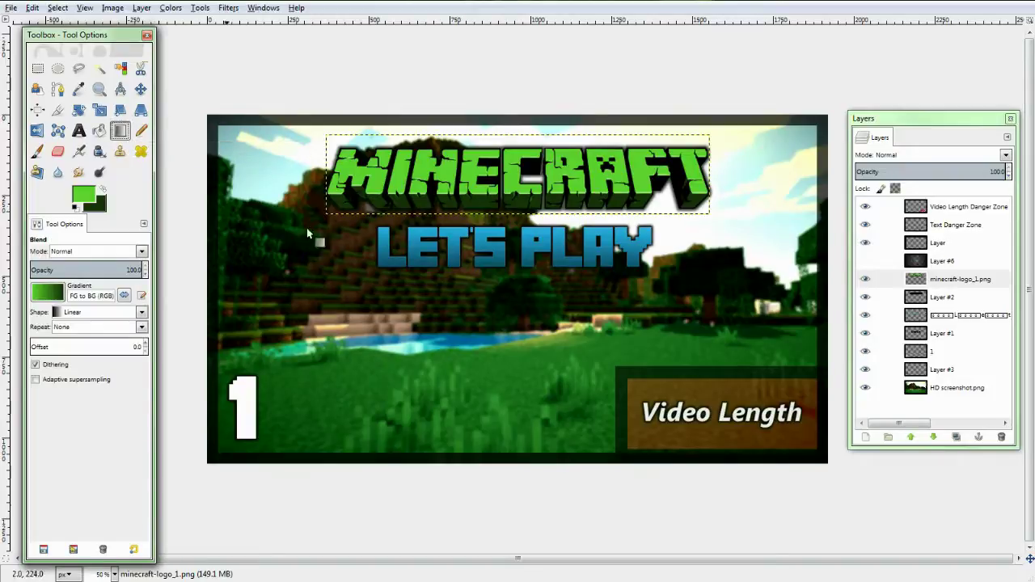
click(934, 352)
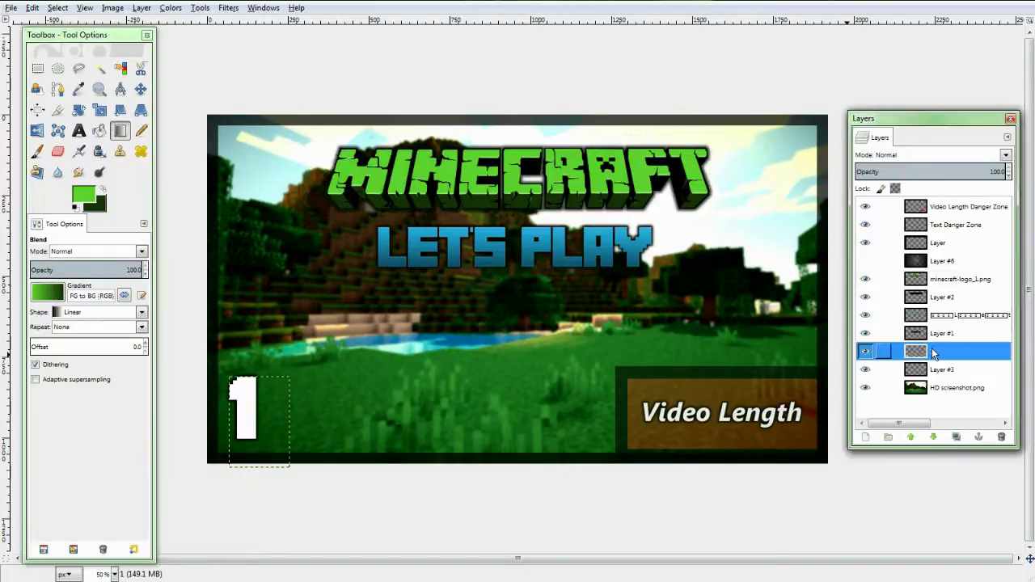
right_click(934, 352)
click(957, 321)
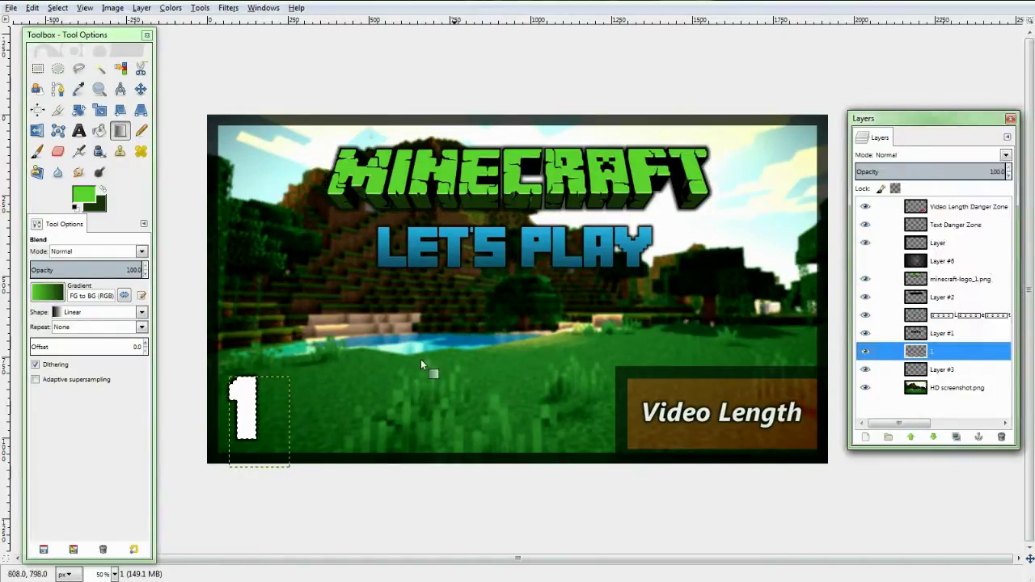
click(865, 369)
click(865, 370)
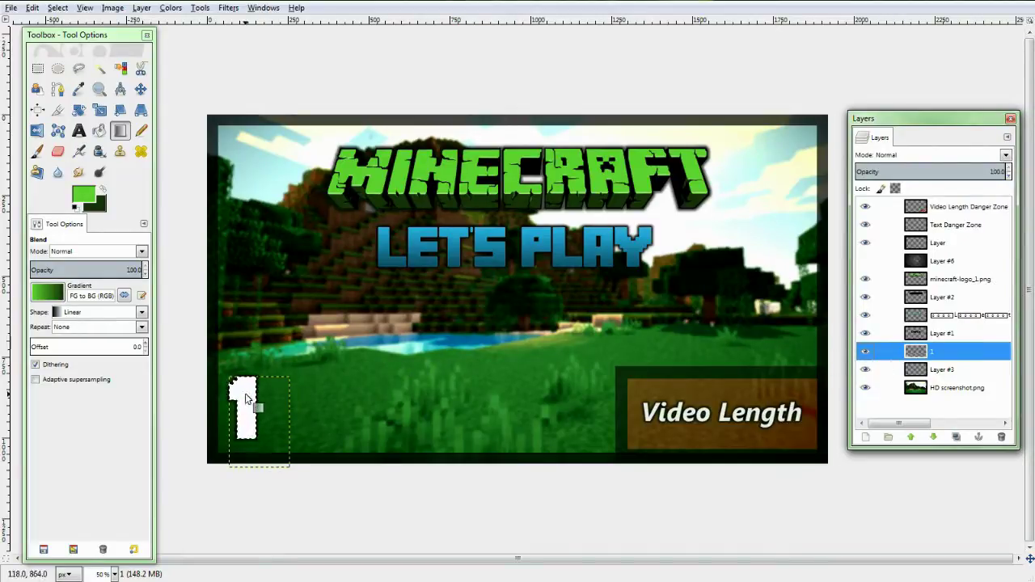
drag(251, 372, 247, 441)
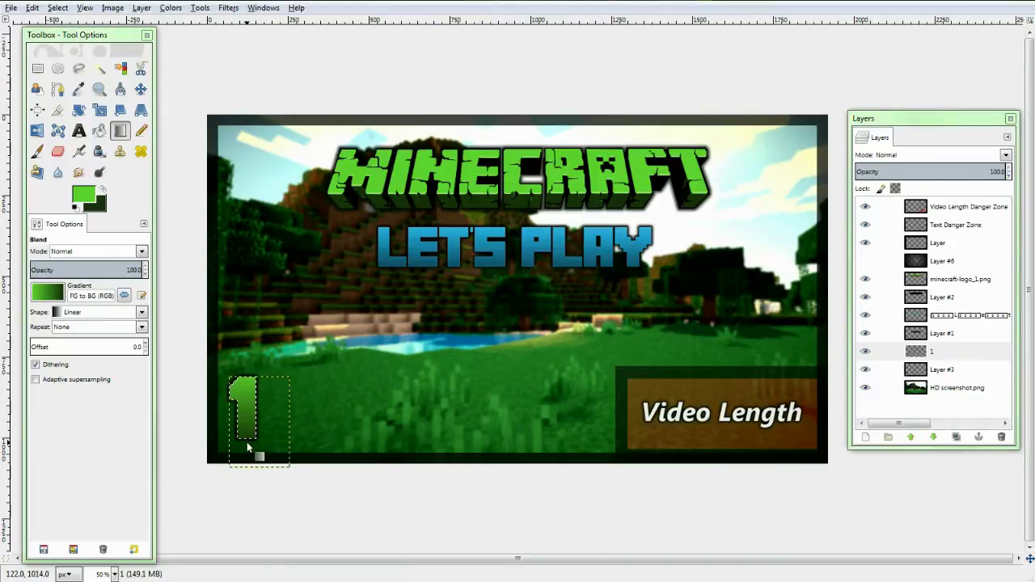
click(58, 8)
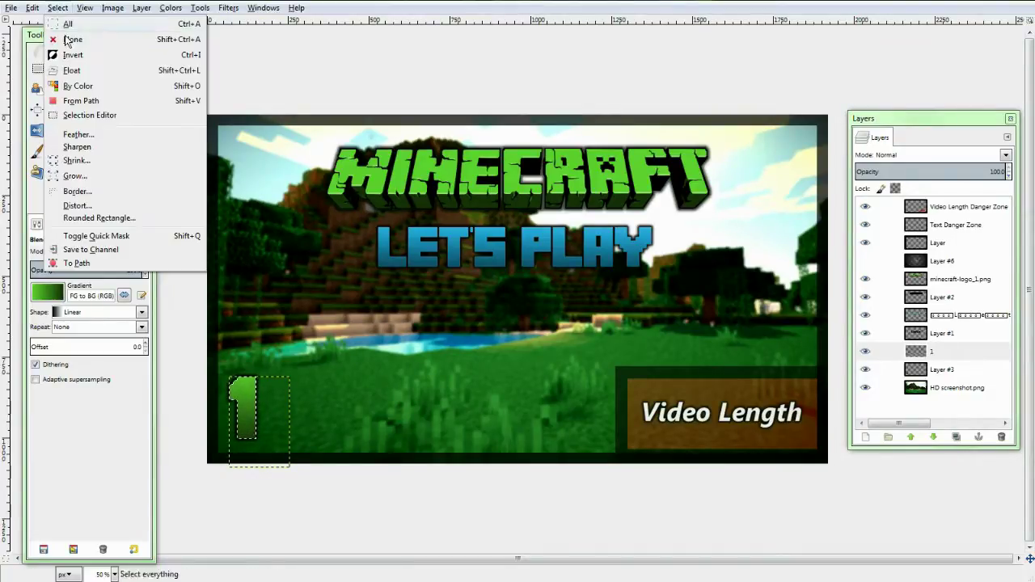
key(Escape)
Step: Colorize the "1" layer blue to match the Let's Play title
click(192, 11)
mouse_move(171, 8)
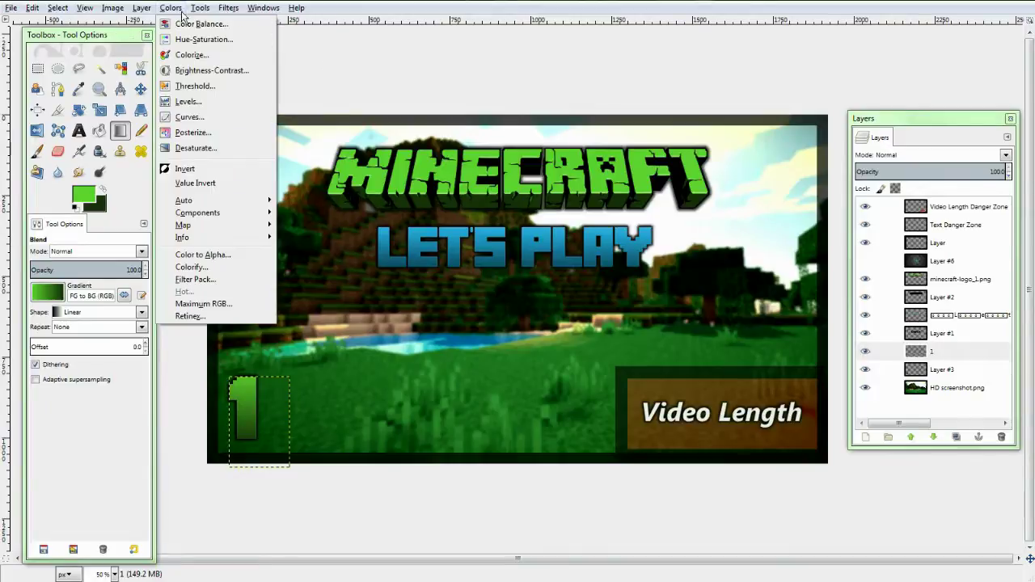
click(192, 54)
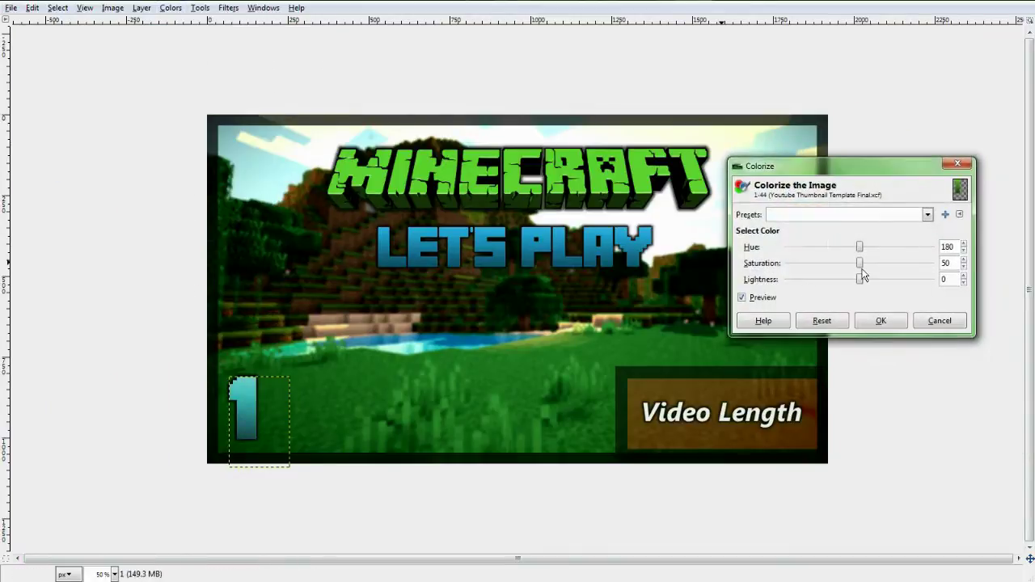
drag(860, 246, 851, 279)
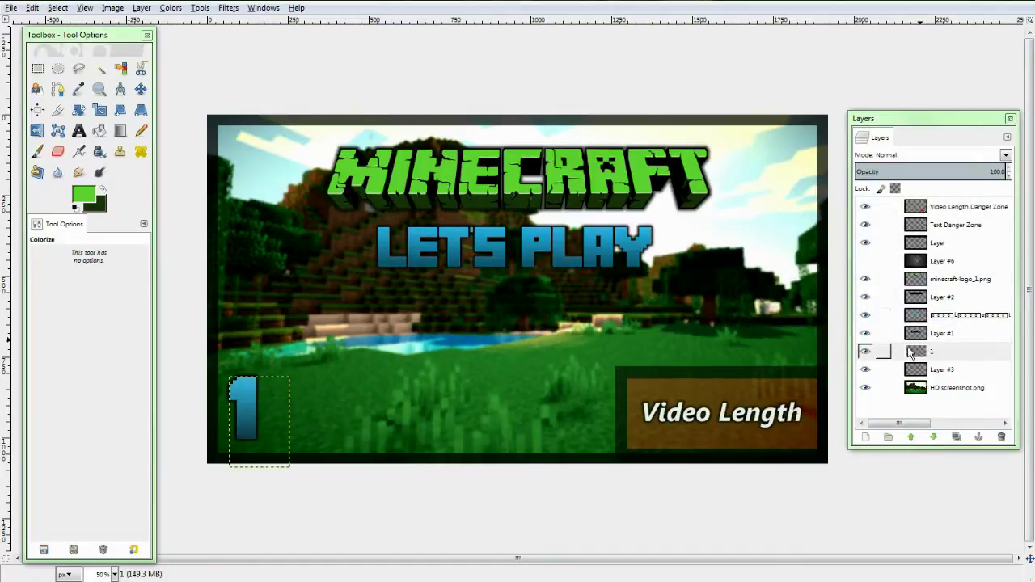
click(880, 332)
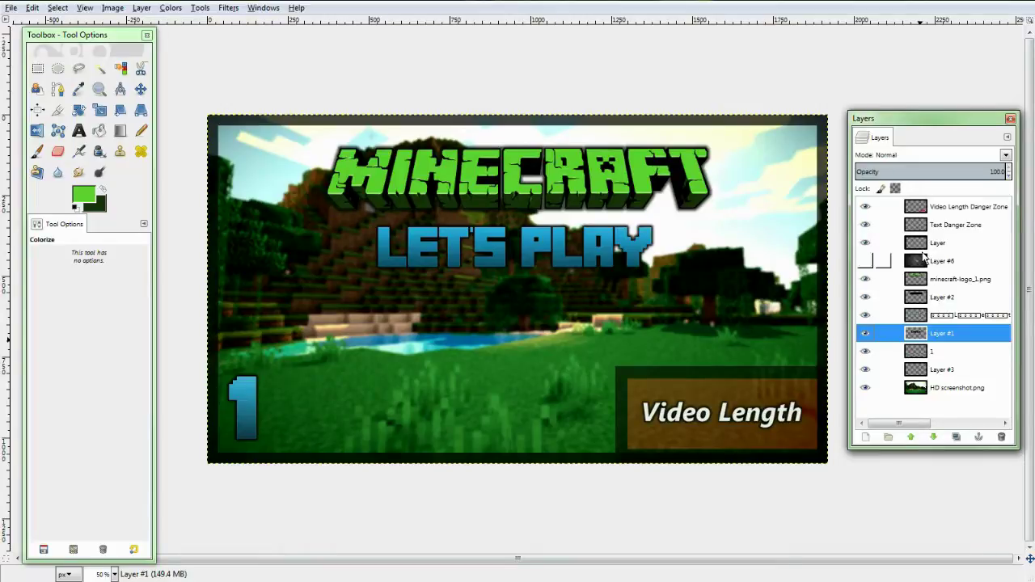
click(950, 389)
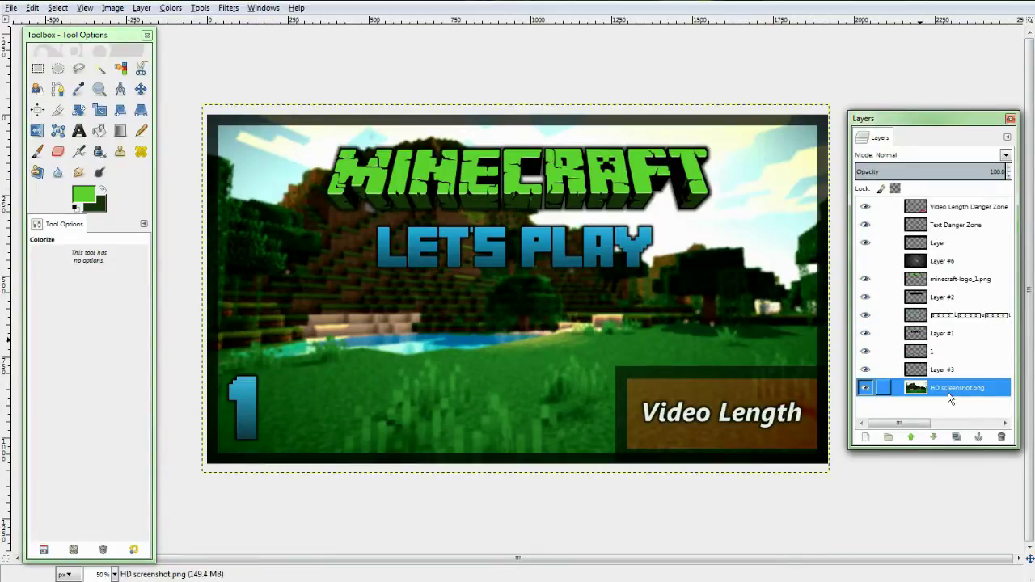
click(170, 8)
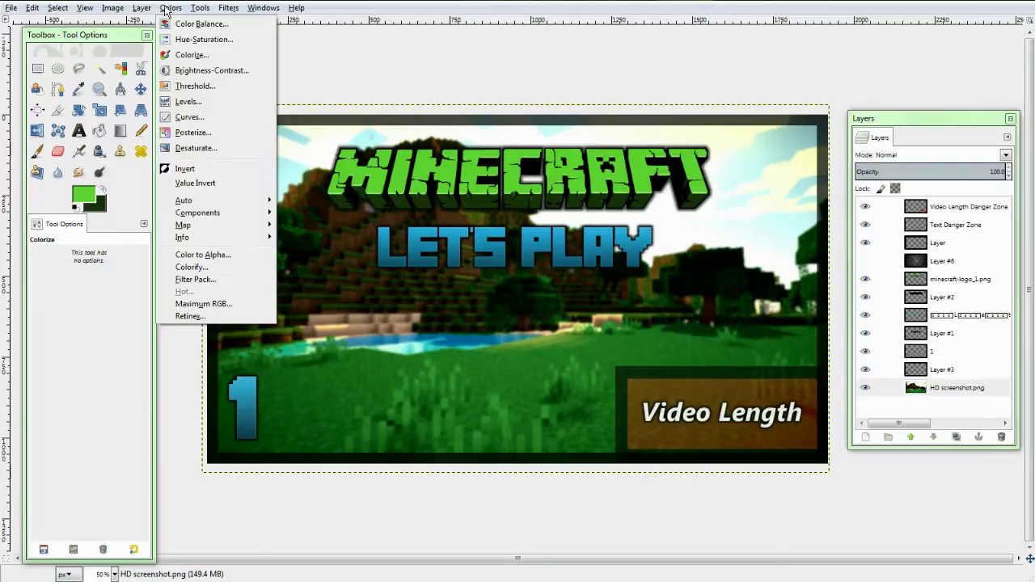
click(187, 51)
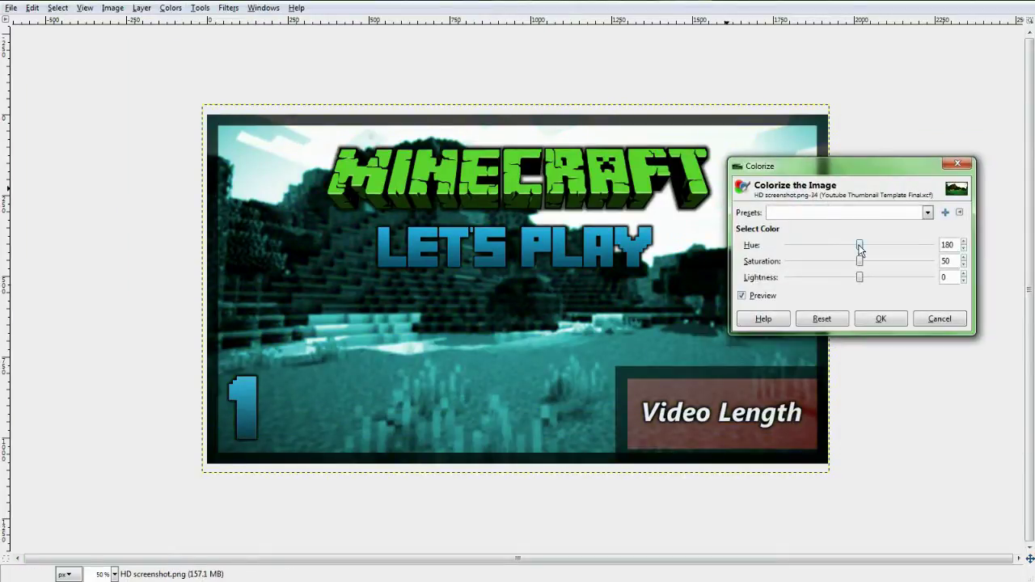
drag(859, 246, 738, 245)
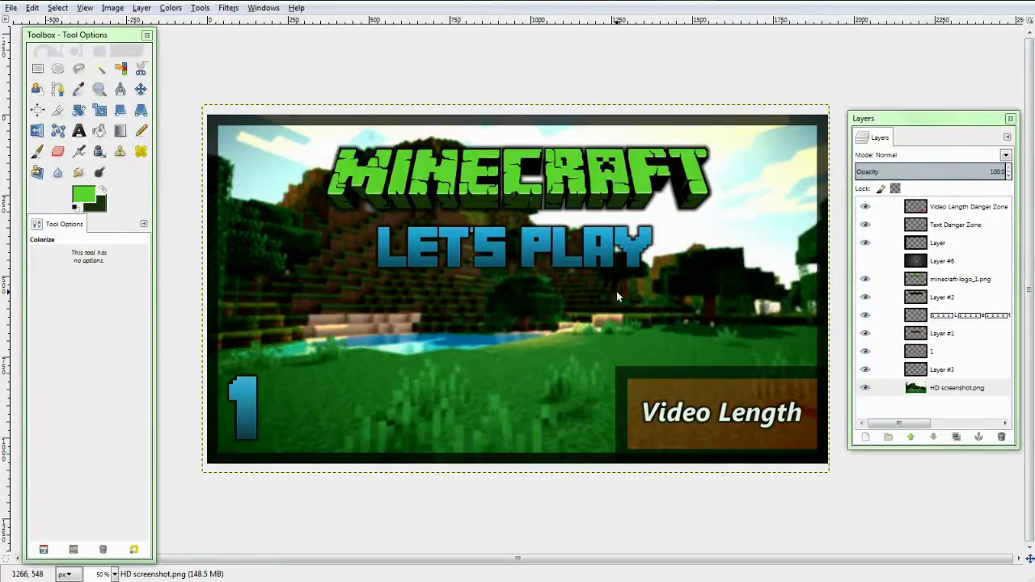
Step: Apply a 10.0 px Gaussian blur with the RLE method to the HD screenshot.png background layer
click(922, 390)
click(229, 8)
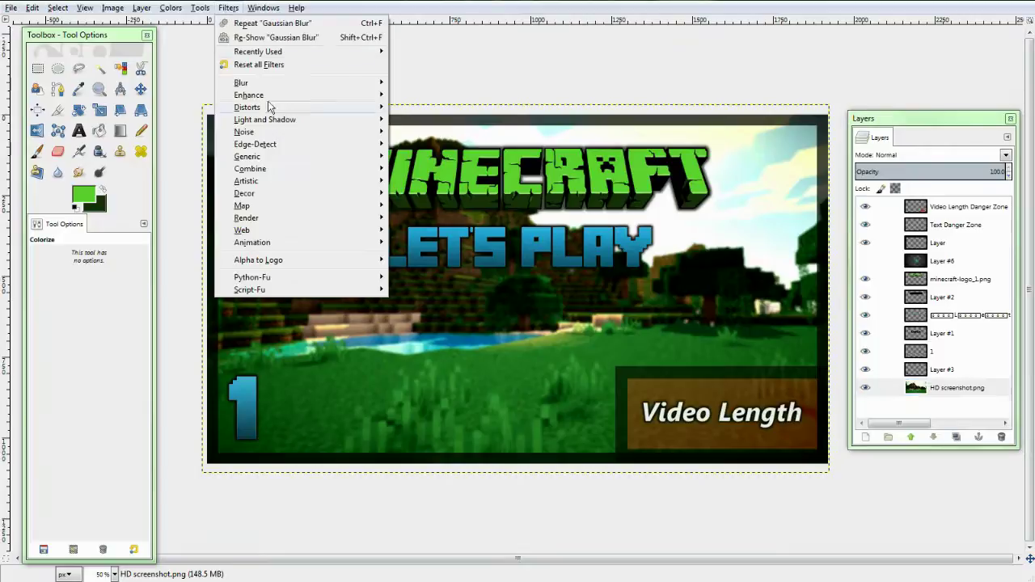
mouse_move(279, 83)
click(472, 138)
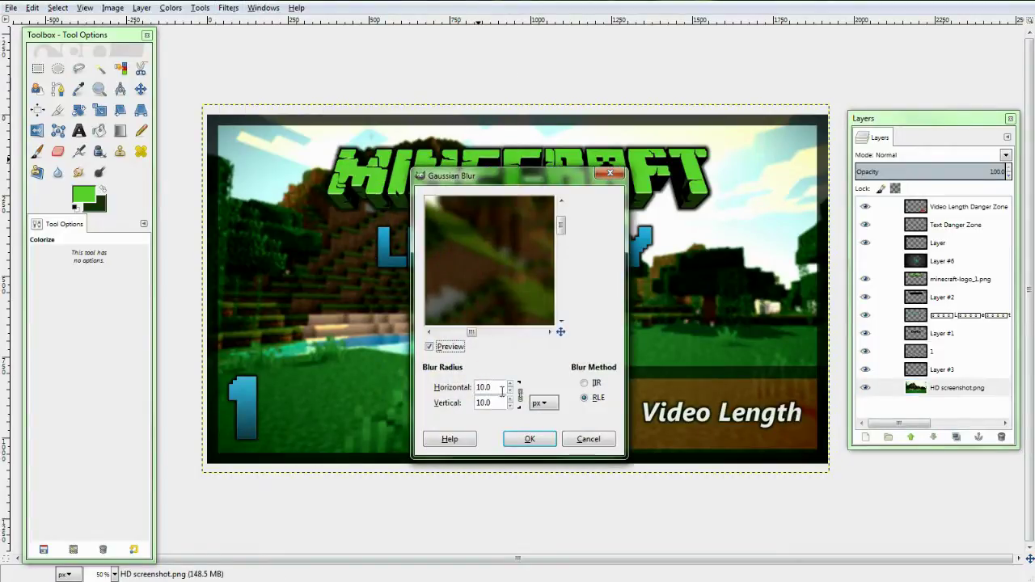
click(528, 438)
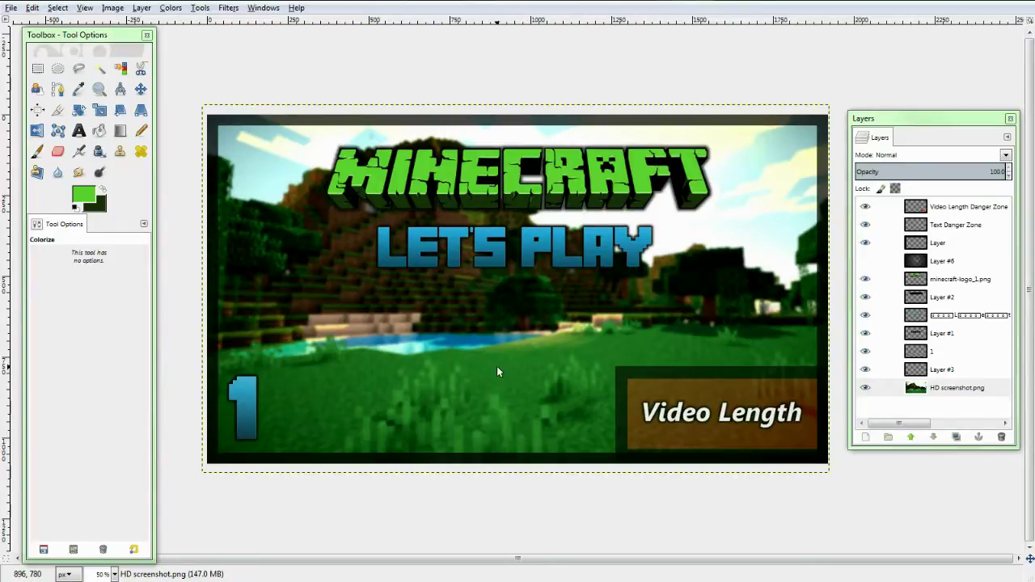
Step: Select the bright green areas of the minecraft-logo_1.png layer by colour
click(929, 280)
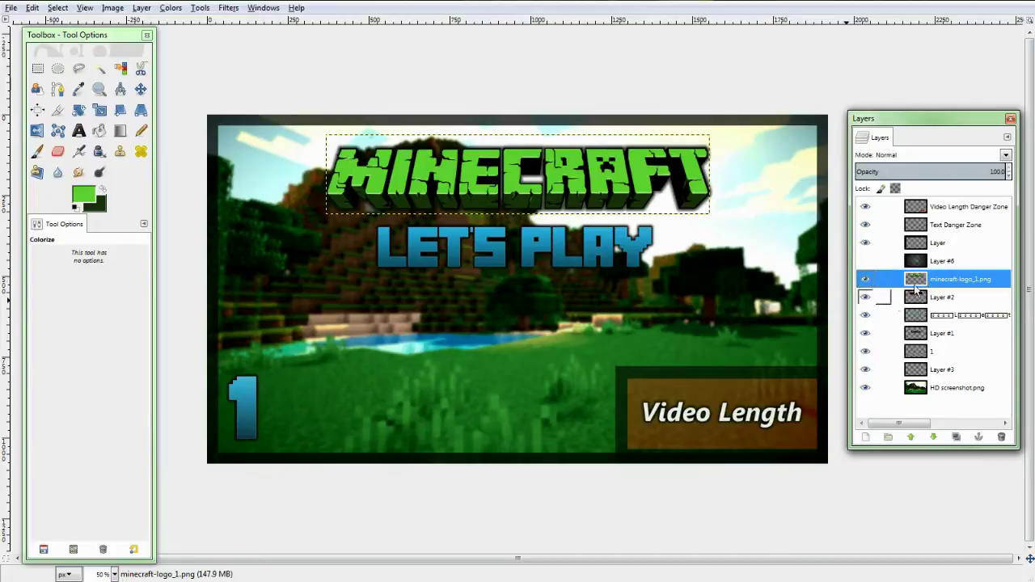
right_click(938, 282)
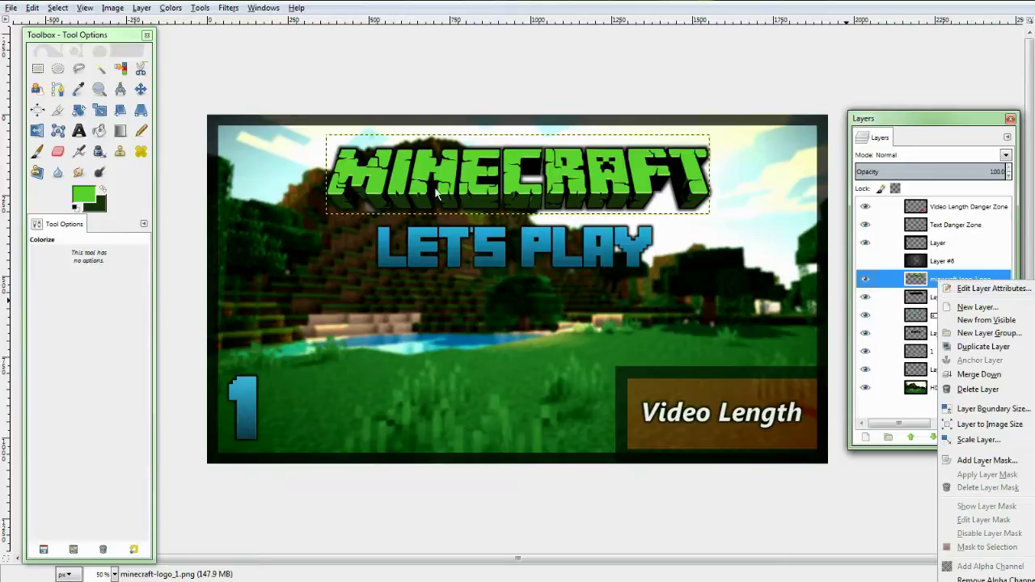
click(122, 69)
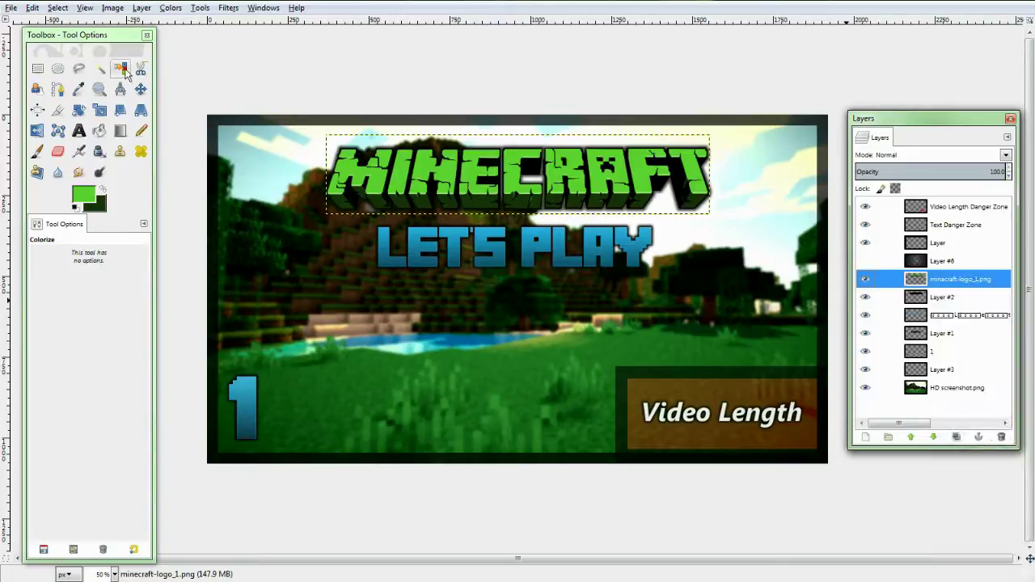
click(122, 70)
click(349, 163)
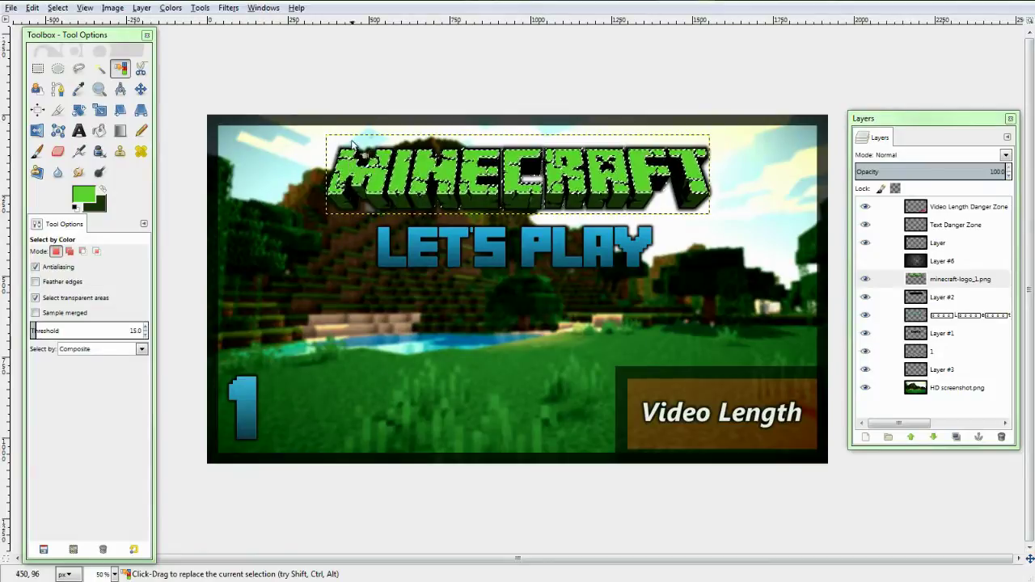
Step: Clear the colour selection and fuzzy-select the bright green letter faces of the Minecraft logo, adding each letter to the selection
click(103, 71)
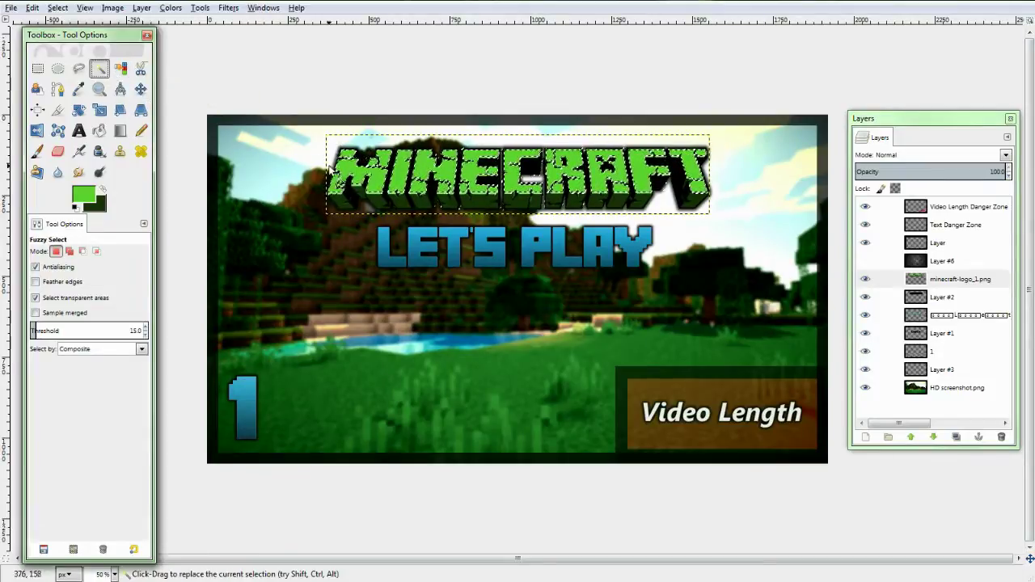
click(57, 7)
click(70, 40)
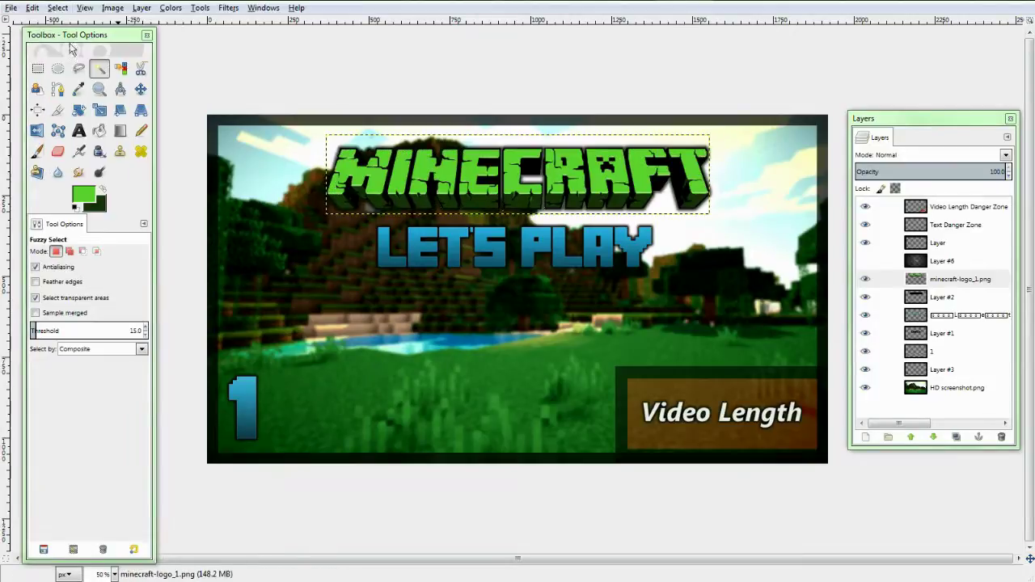
click(69, 252)
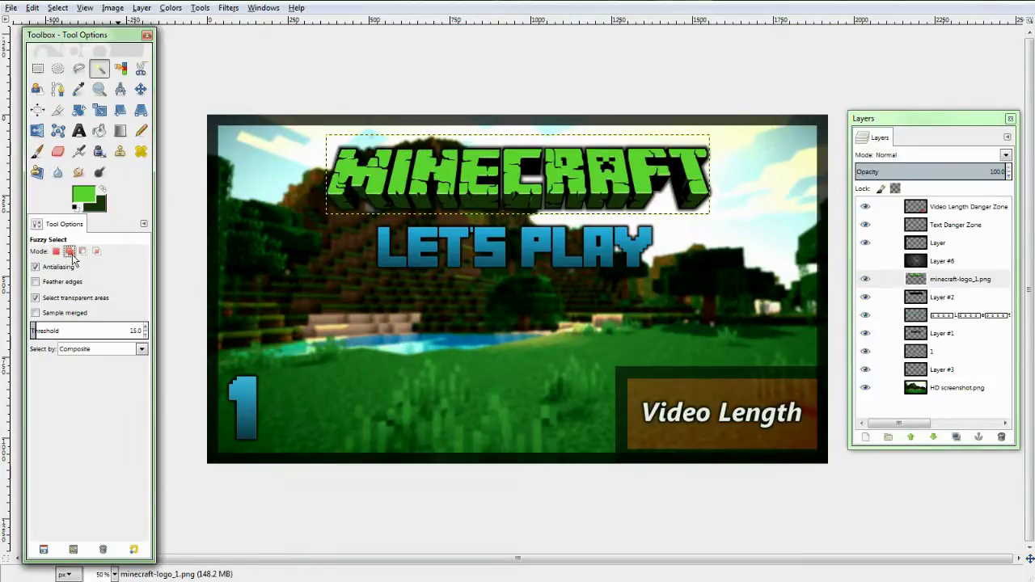
click(345, 173)
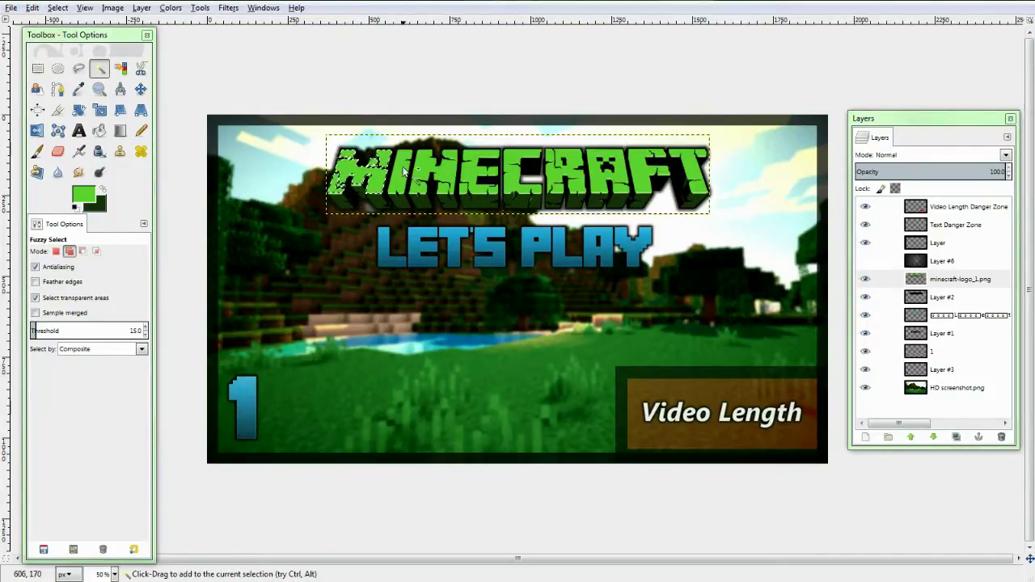
drag(453, 188, 694, 167)
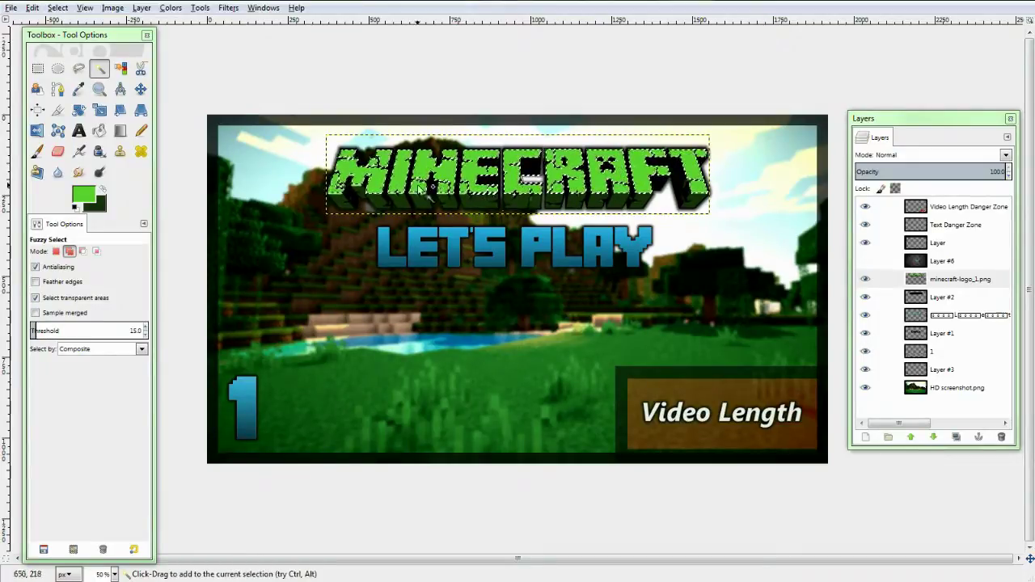
Step: Subtract a wide ellipse of about 1942 × 412 px from the logo selection so only the upper part of the letters stays selected
click(56, 71)
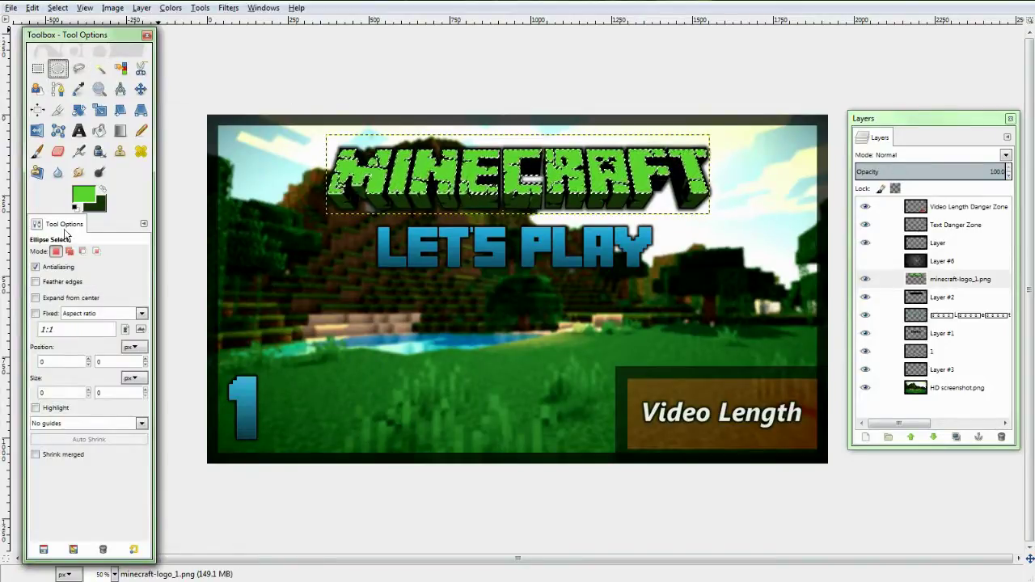
click(84, 253)
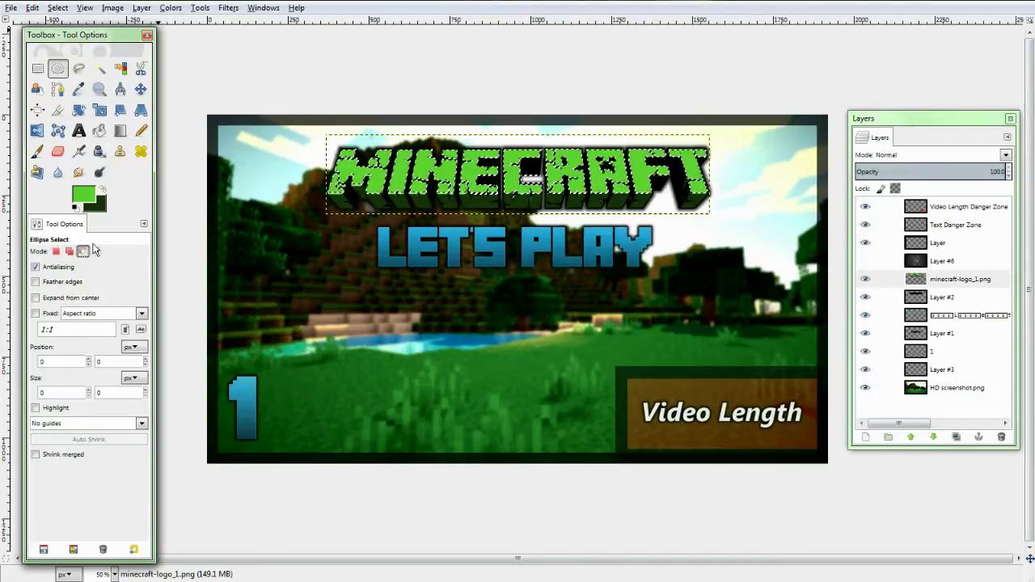
drag(225, 165, 843, 310)
drag(580, 236, 580, 233)
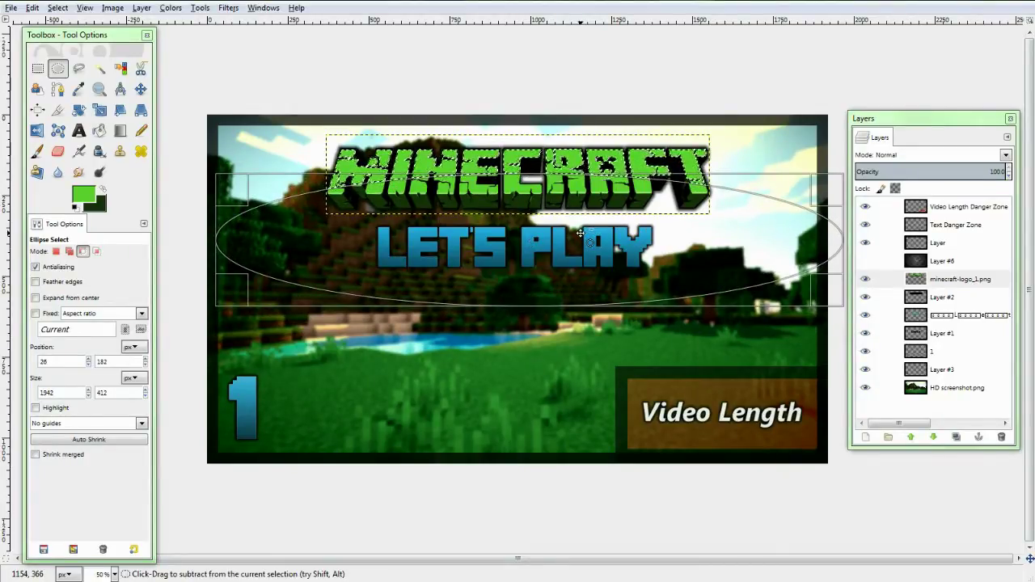
key(Escape)
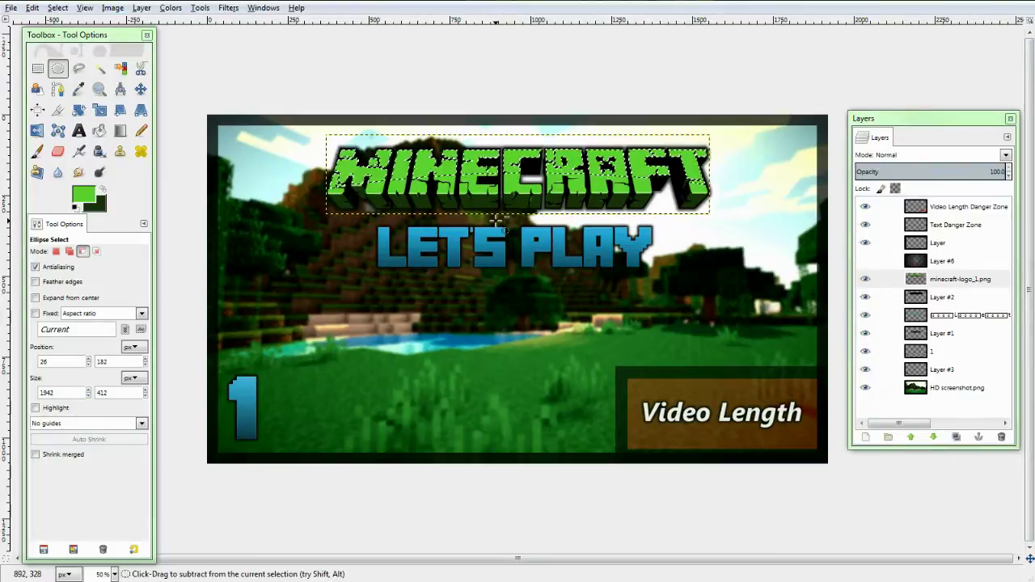
Step: Set up the Blend tool with a white foreground, the FG to Transparent gradient and 65.5 opacity
click(121, 132)
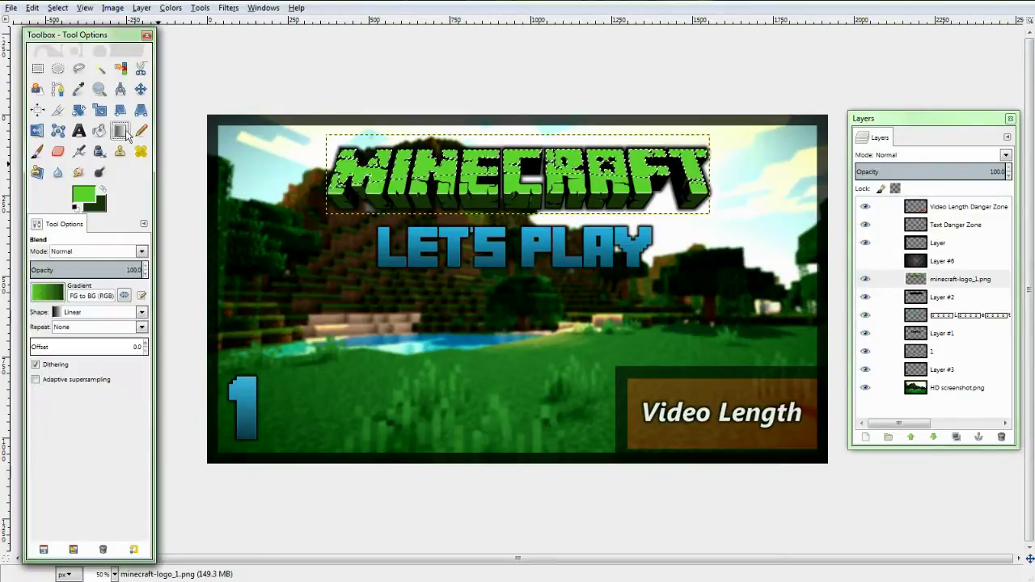
click(83, 194)
click(317, 116)
click(308, 166)
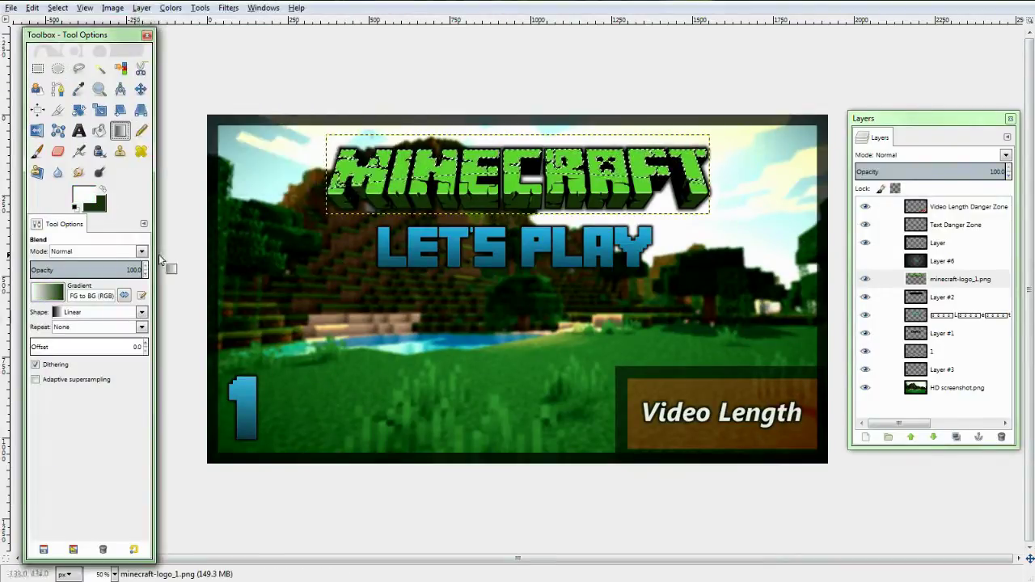
click(49, 293)
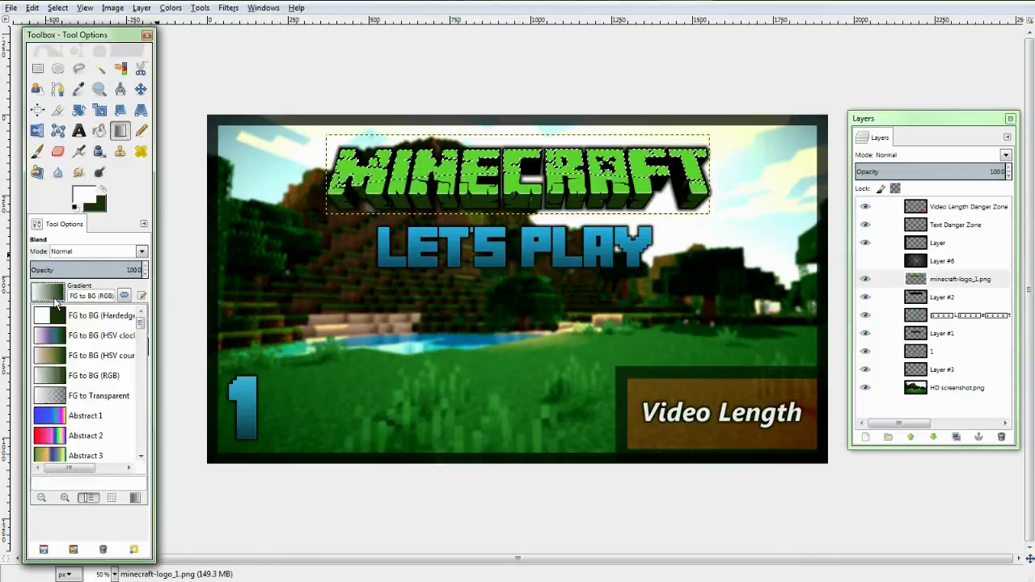
click(95, 395)
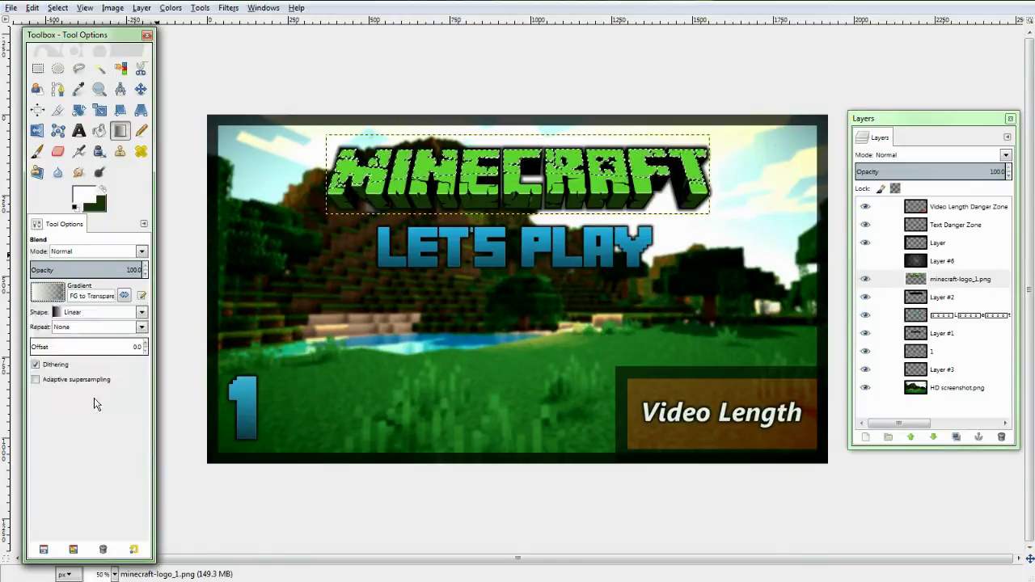
click(113, 269)
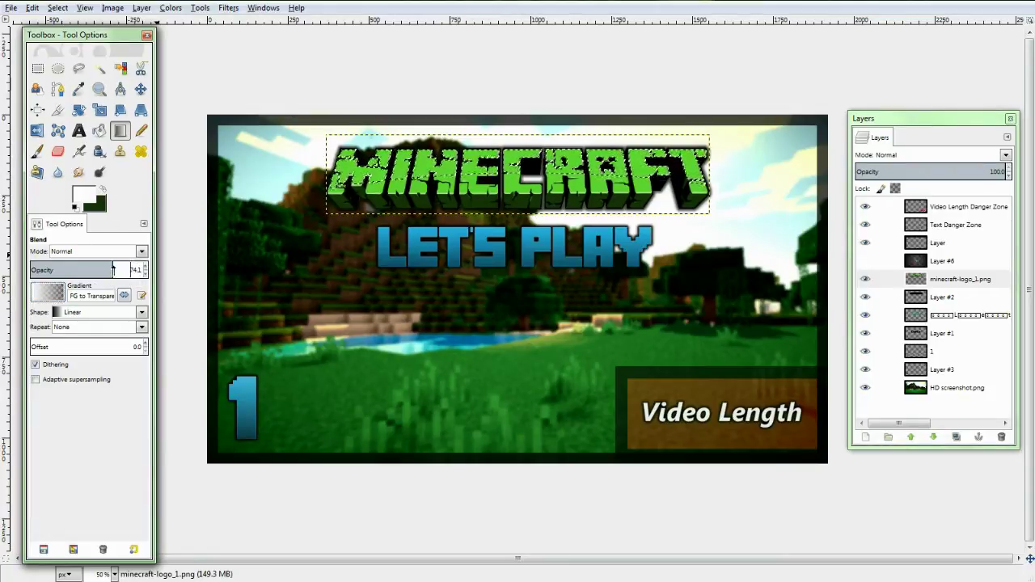
drag(113, 269, 102, 269)
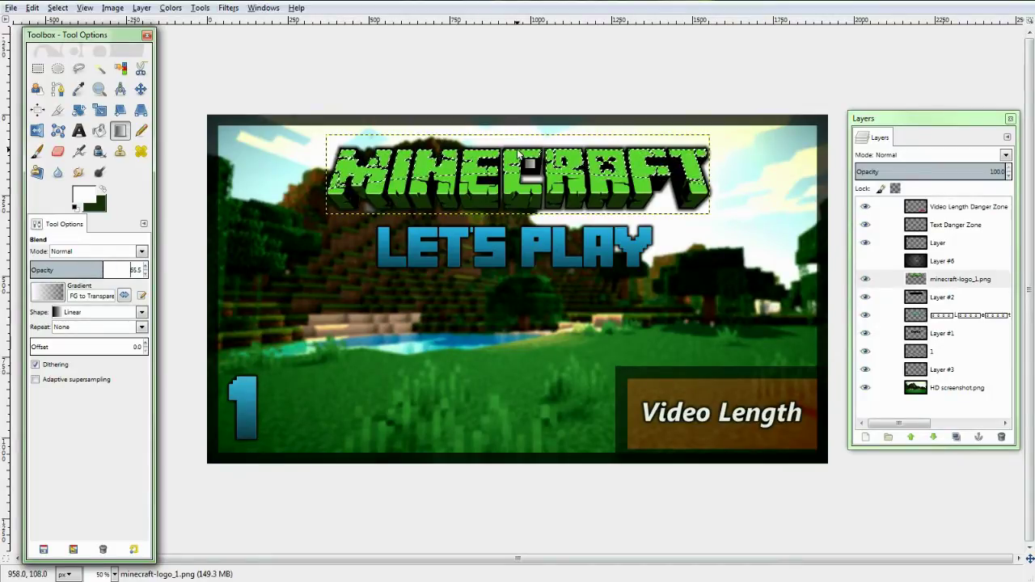
Step: Apply the white fading gradient vertically across the selected upper part of the Minecraft logo, then clear the selection
drag(511, 154, 511, 238)
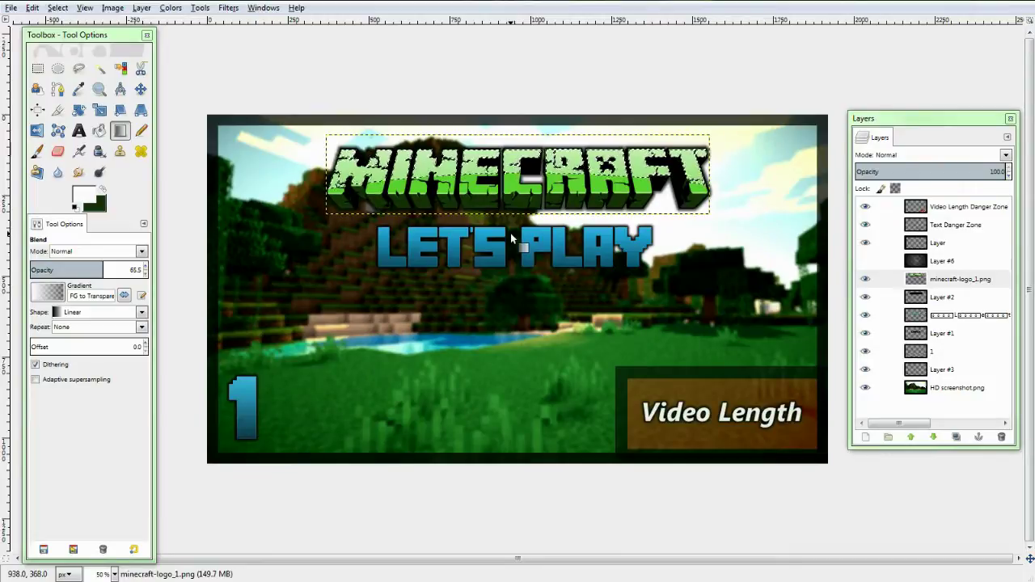
key(ctrl+z)
drag(511, 214, 511, 182)
key(ctrl+z)
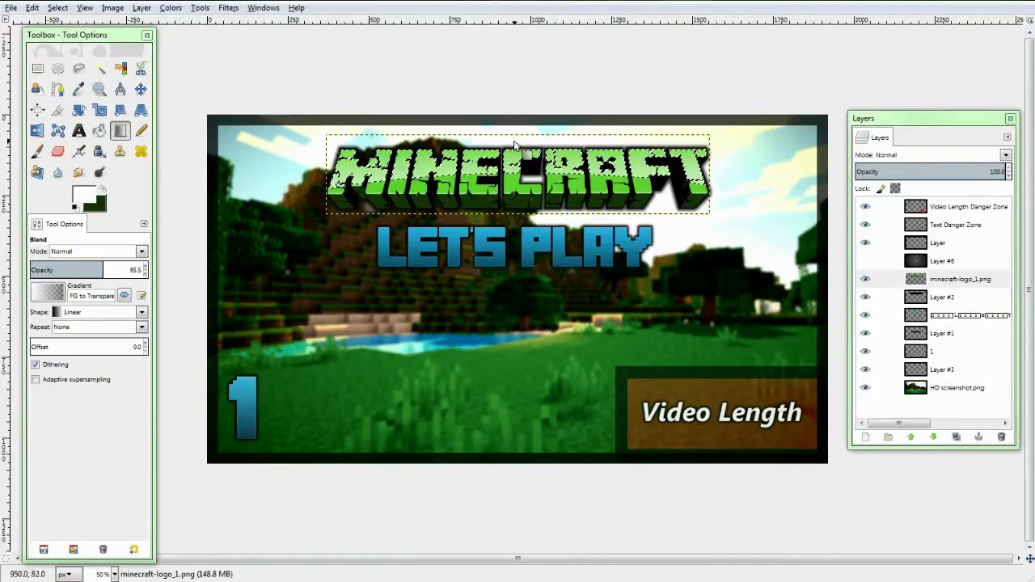
click(57, 8)
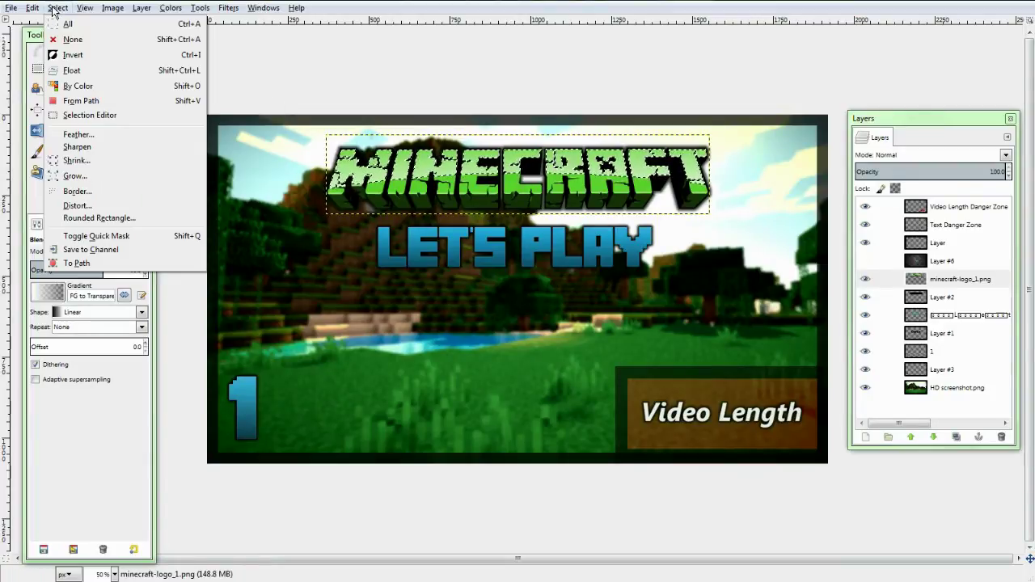
click(67, 45)
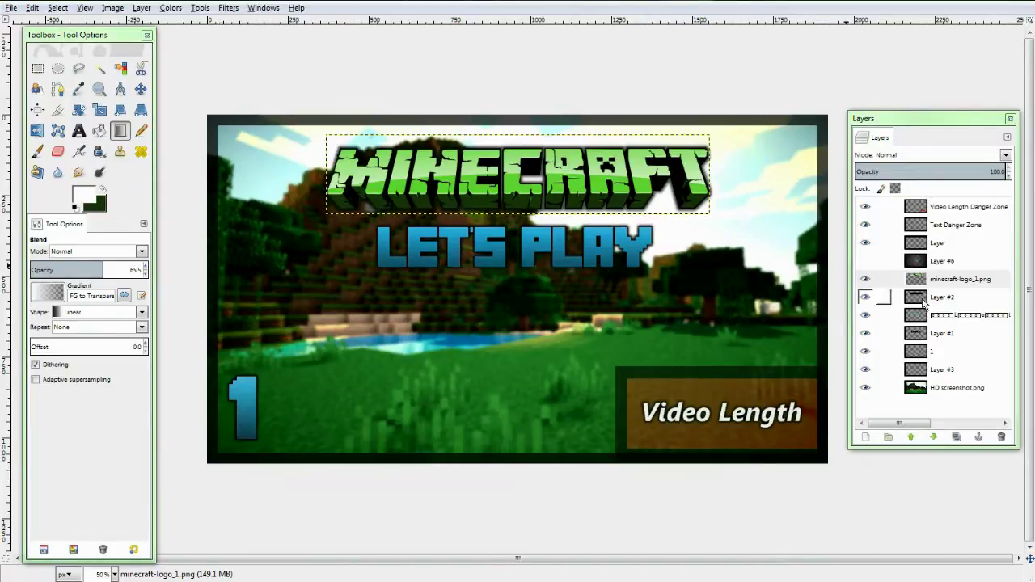
Step: Select the Let's Play lettering from its layer's alpha and subtract a wide ellipse of about 1400 × 332 px over its lower part
click(953, 319)
right_click(953, 317)
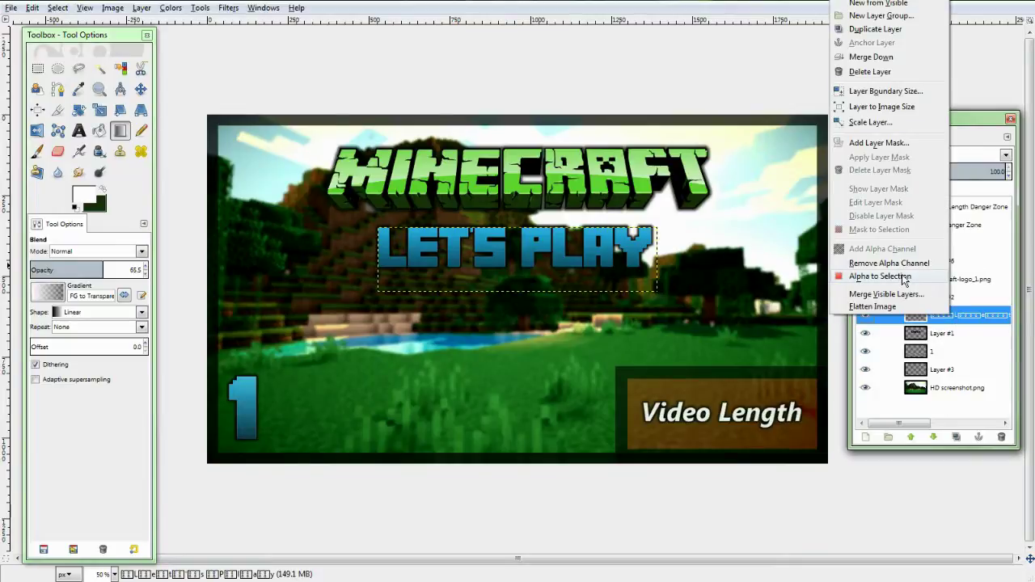
click(902, 276)
click(58, 68)
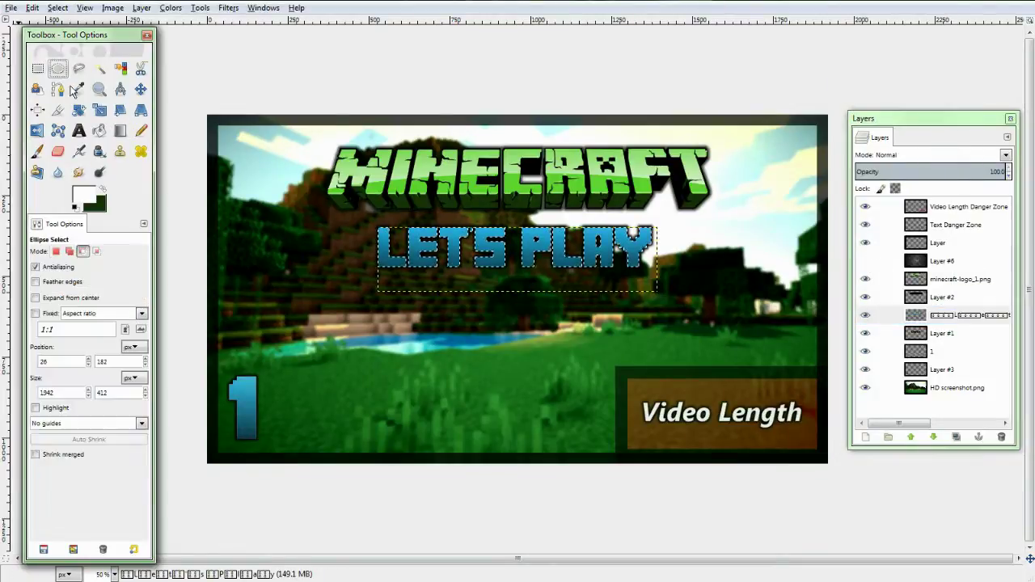
drag(324, 220, 752, 350)
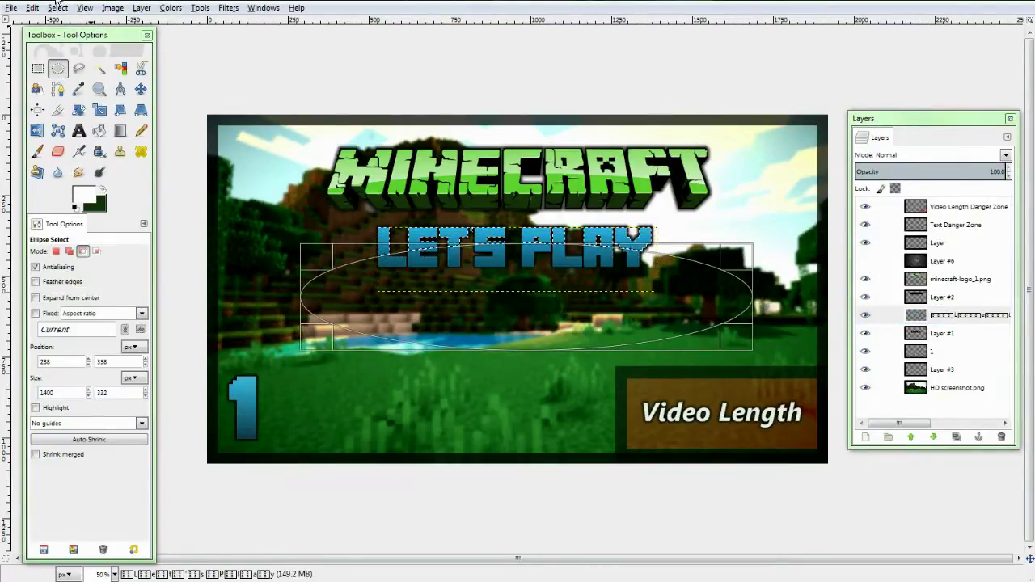
click(57, 7)
key(Escape)
key(Return)
Step: Blend the white fading gradient downward over the selected upper part of the Let's Play title and clear the selection
key(l)
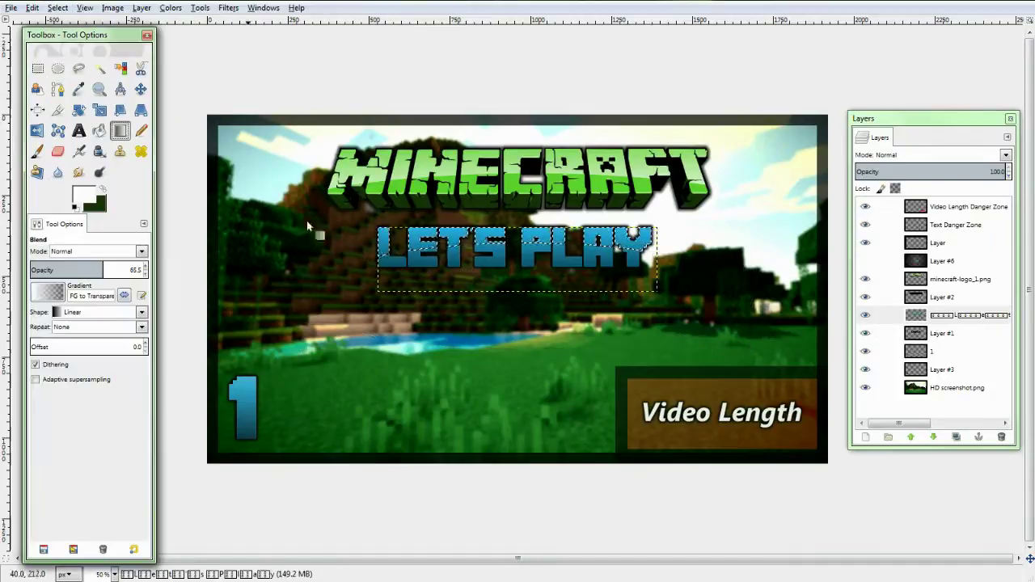
drag(516, 205, 516, 262)
click(58, 8)
click(72, 39)
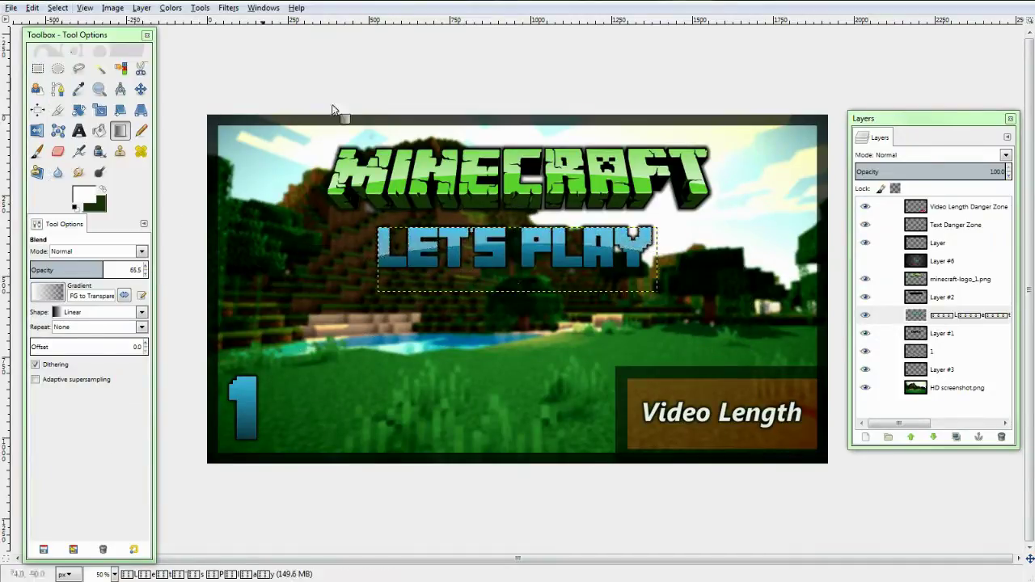
Step: Select the episode number 1 from its layer's alpha and subtract an ellipse of about 258 × 218 px over its lower half
right_click(950, 351)
click(974, 379)
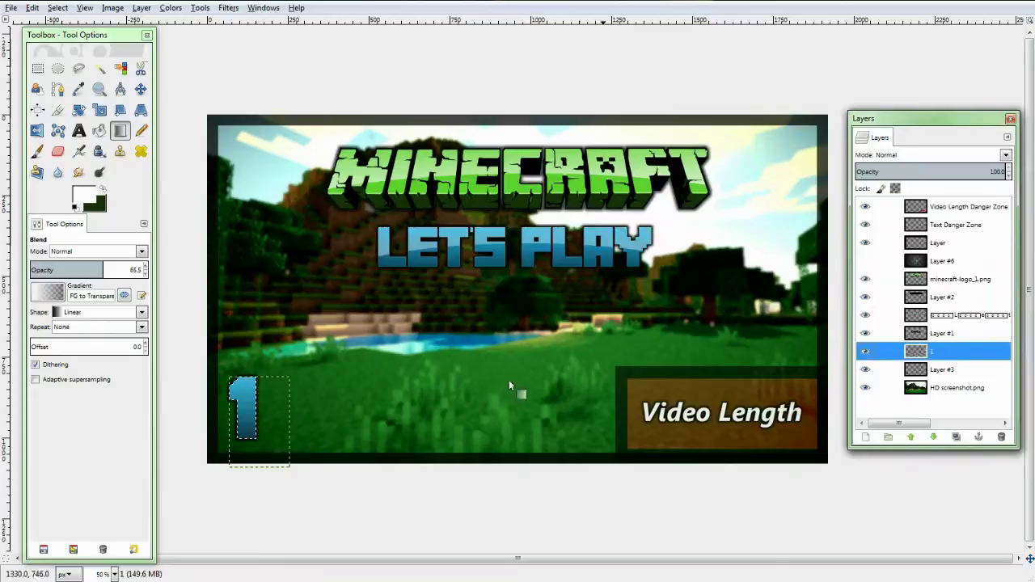
click(57, 70)
mouse_move(213, 404)
mouse_down()
mouse_move(296, 476)
mouse_move(265, 457)
mouse_up()
key(Return)
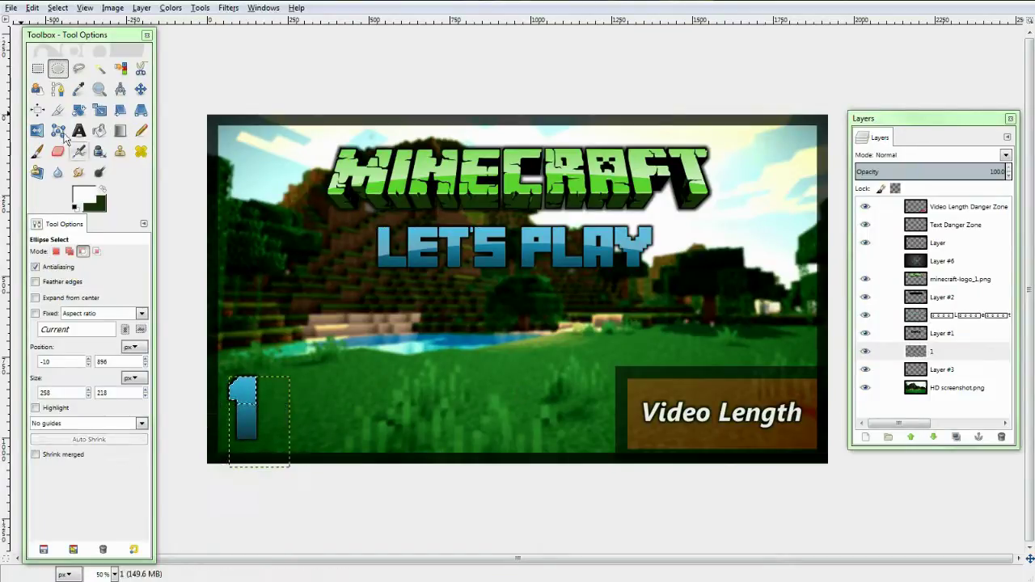
Step: Blend the white fading gradient downward over the selected upper part of the episode number and clear the selection
key(l)
drag(257, 344, 257, 409)
click(59, 8)
click(71, 39)
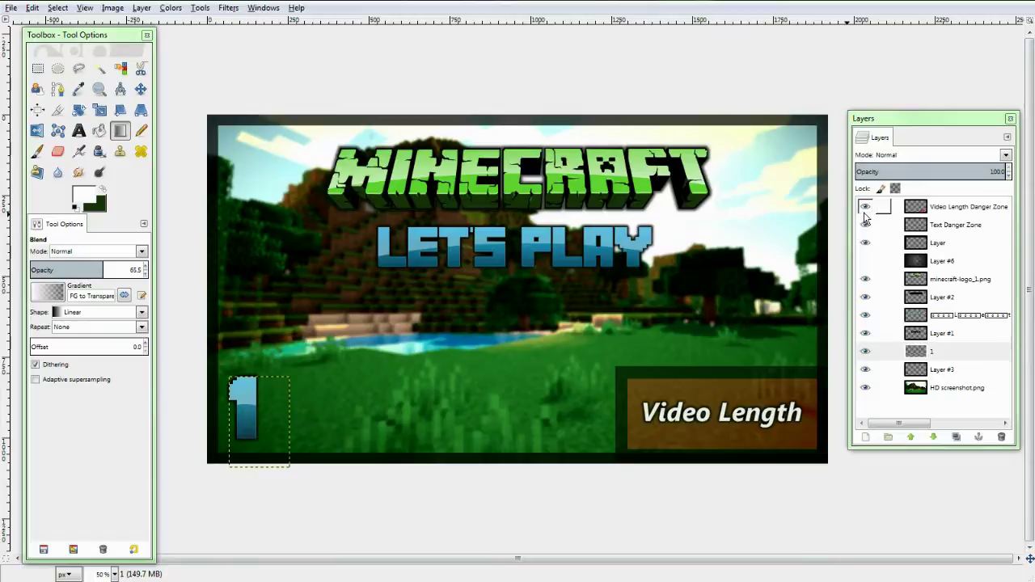
Step: Delete the template guide layers Video Length Danger Zone, Text Danger Zone and the dark border layer named Layer
click(921, 212)
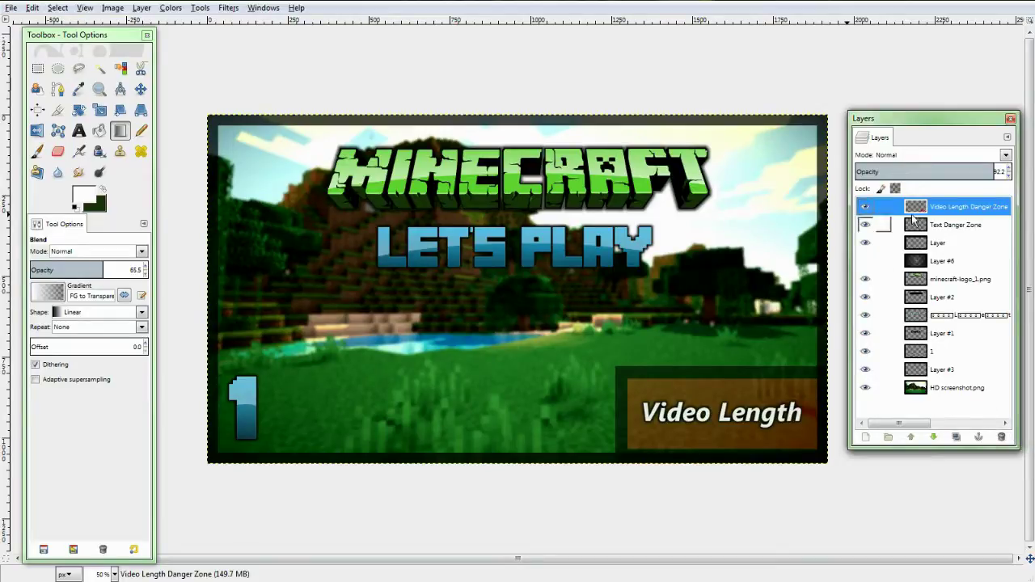
click(1002, 437)
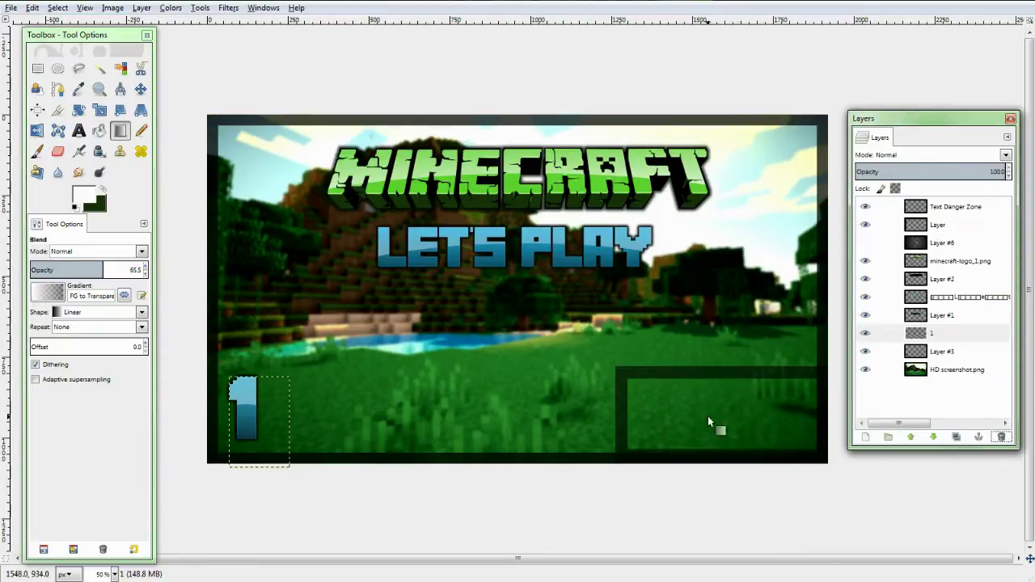
click(1002, 438)
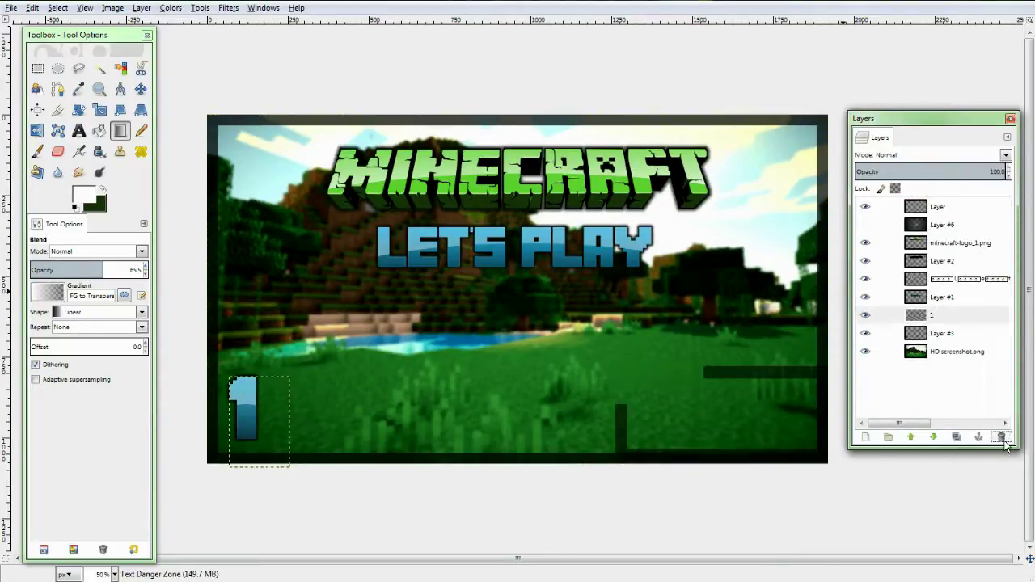
click(930, 212)
click(1002, 438)
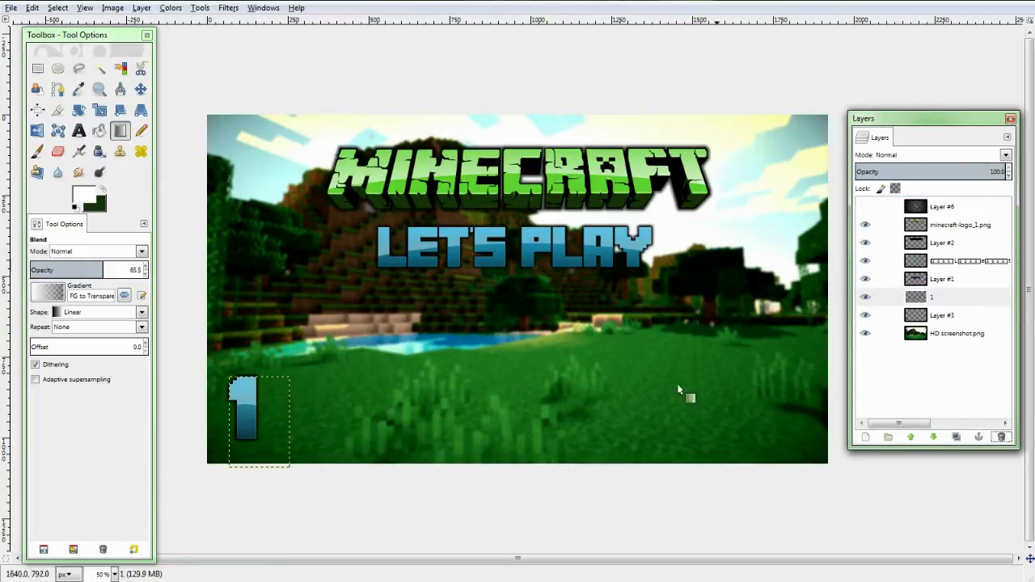
Step: Briefly show the hidden Layer #6 to check its content, hide it again and delete it
click(938, 213)
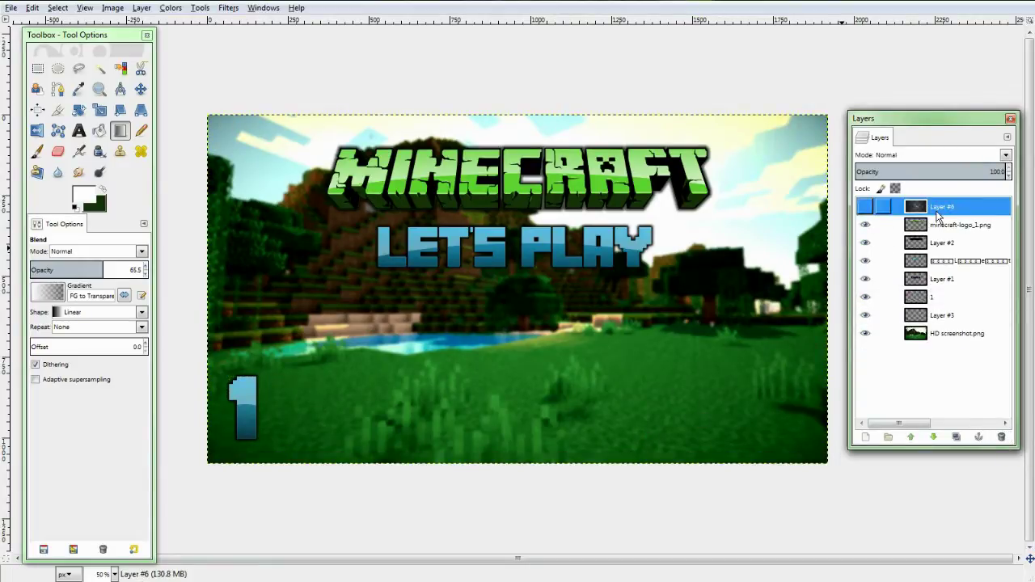
click(864, 207)
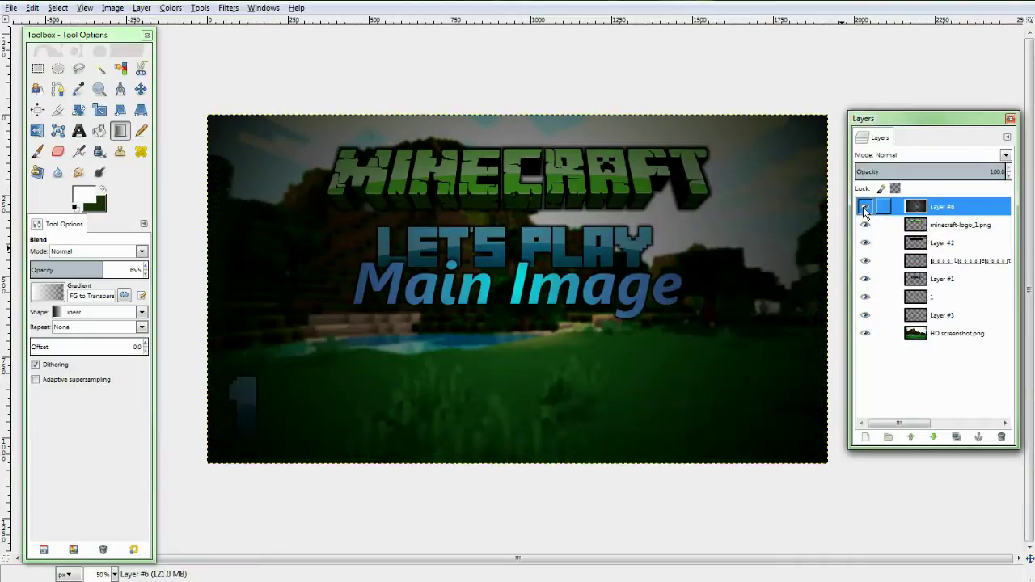
click(865, 209)
click(1002, 437)
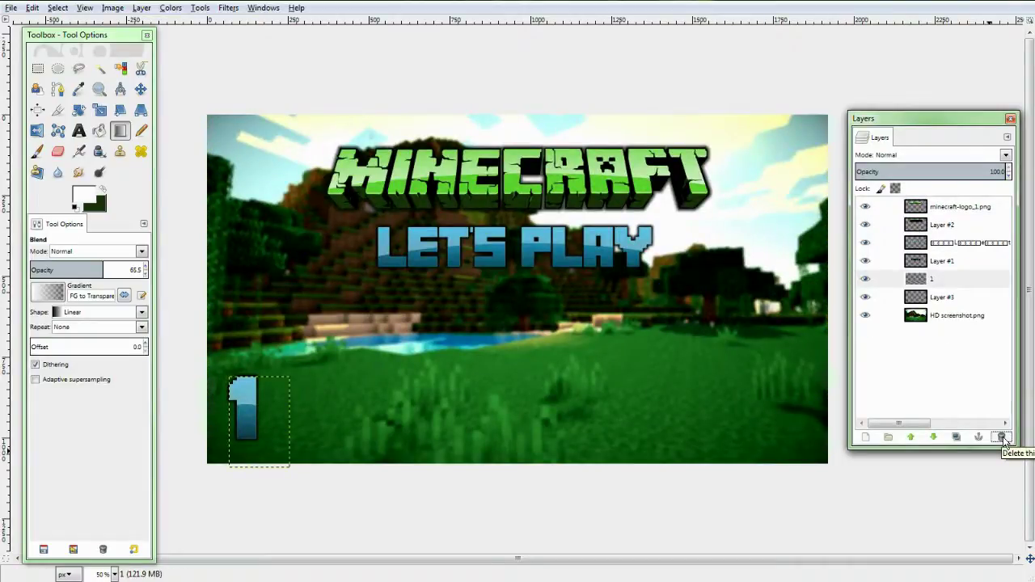
Step: Merge all visible layers into a single layer, expanded as necessary
click(950, 313)
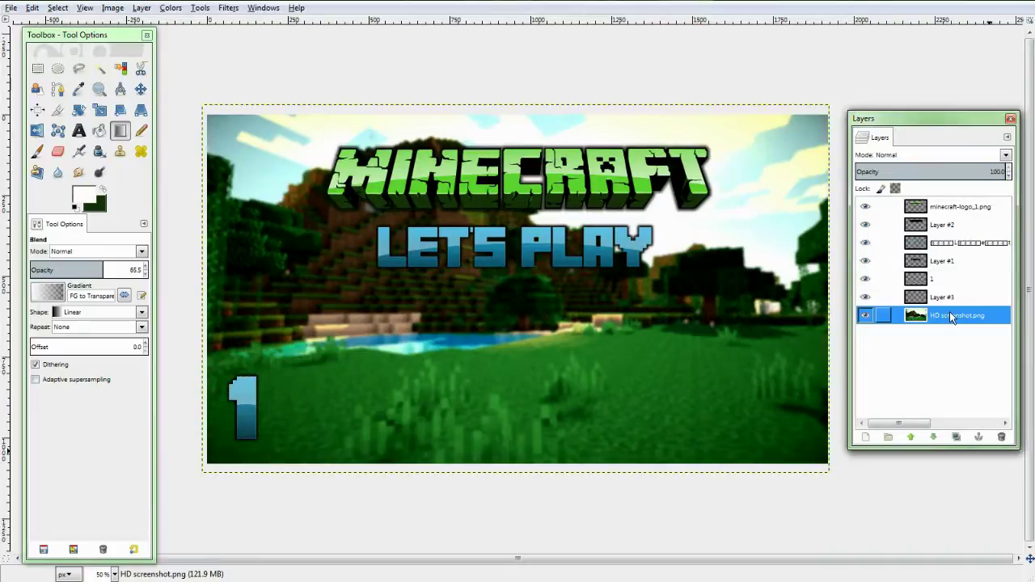
right_click(944, 225)
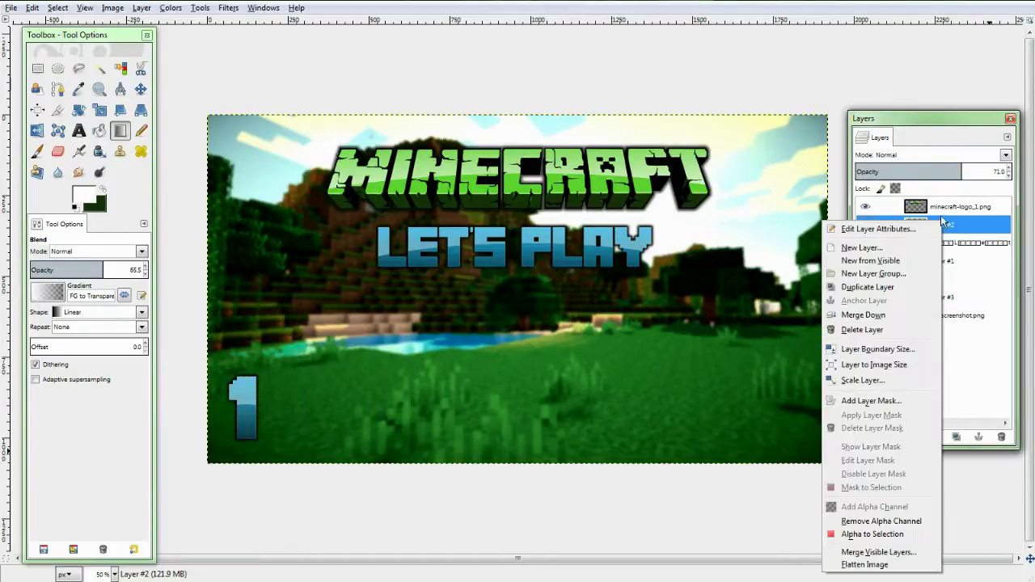
click(878, 555)
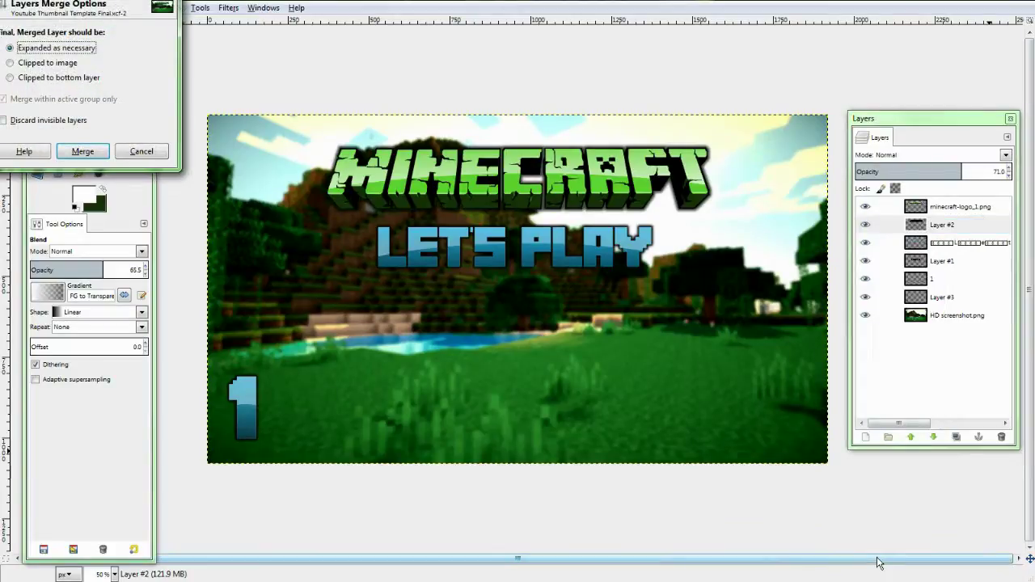
key(Return)
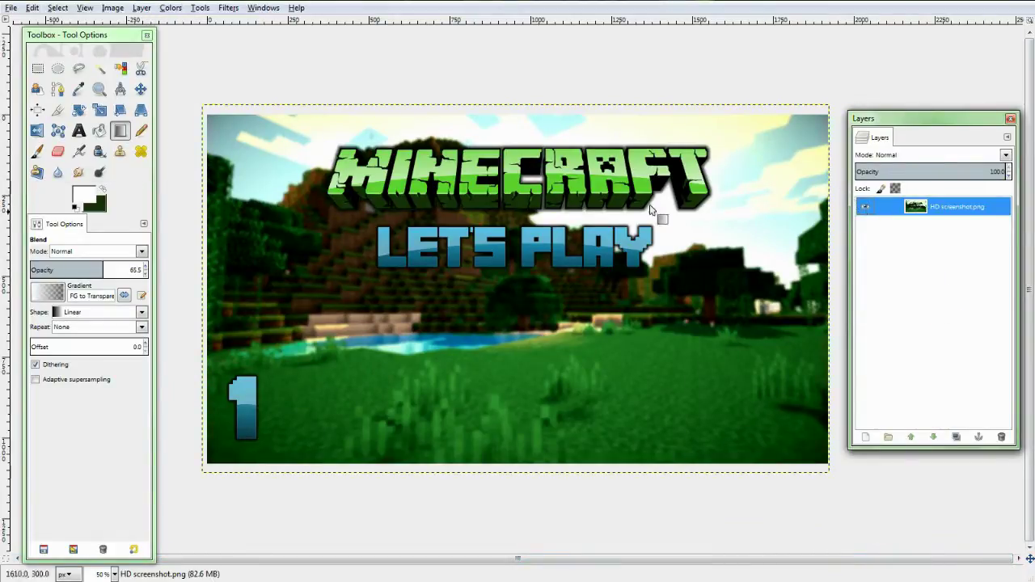
Step: Set up the Blend tool with a black foreground, Radial shape and a reversed FG to Transparent gradient for a vignette
click(119, 135)
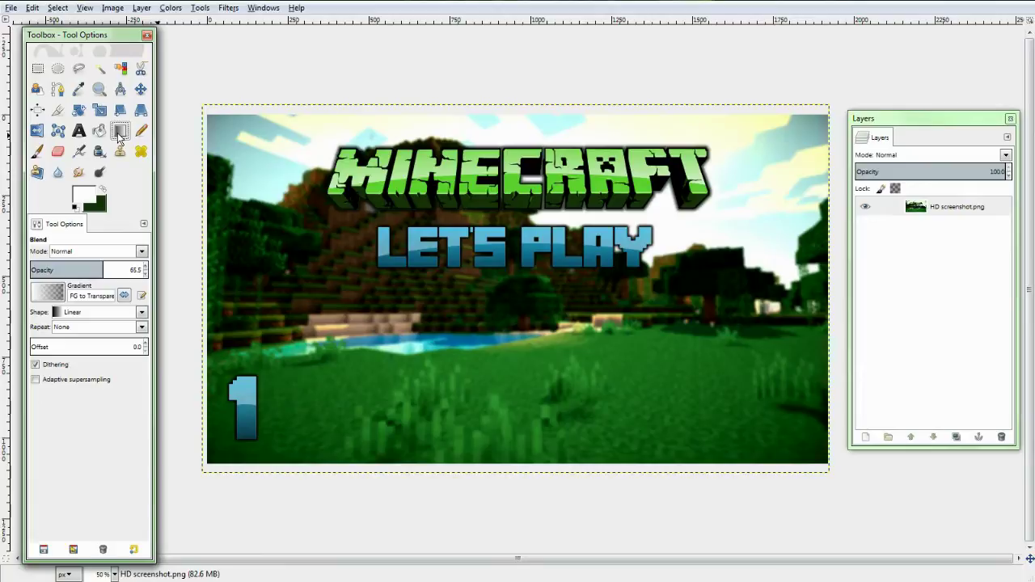
click(92, 197)
click(210, 97)
click(308, 165)
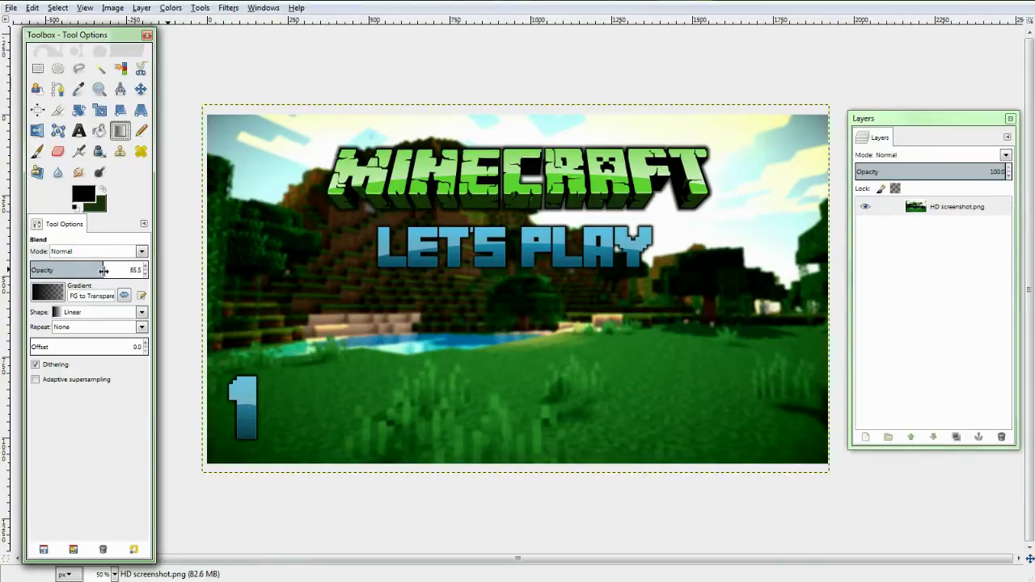
click(79, 314)
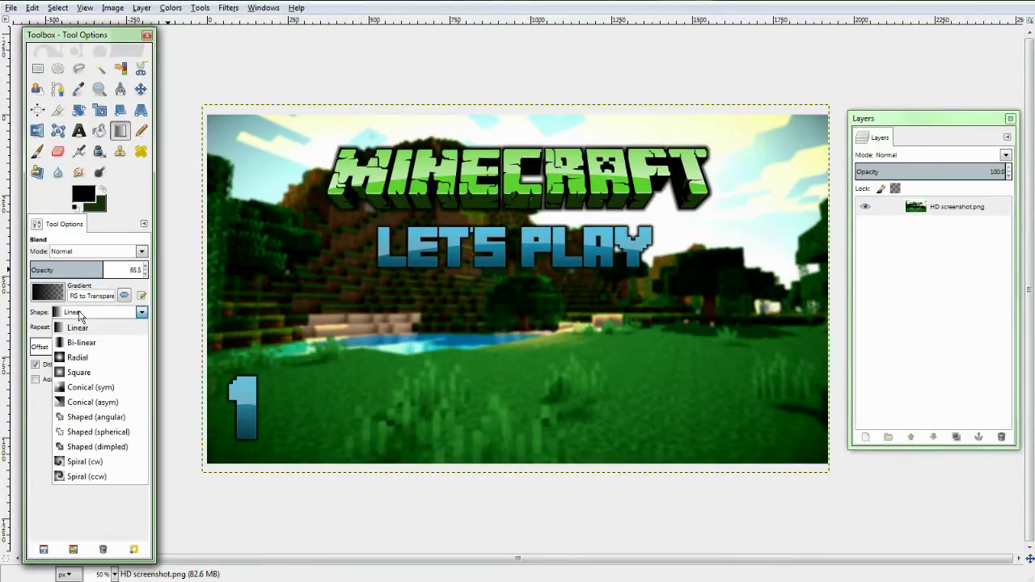
click(98, 359)
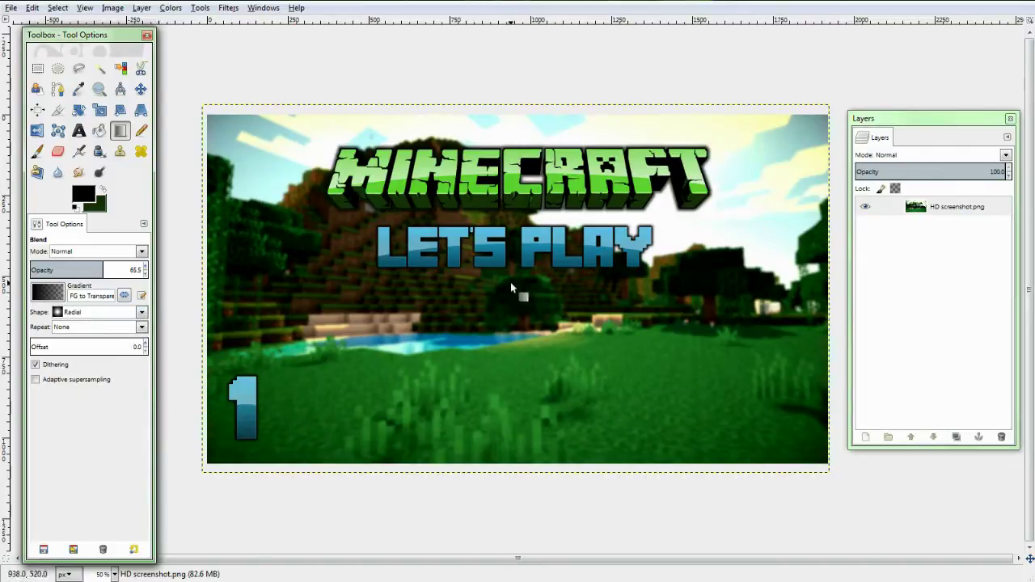
click(124, 296)
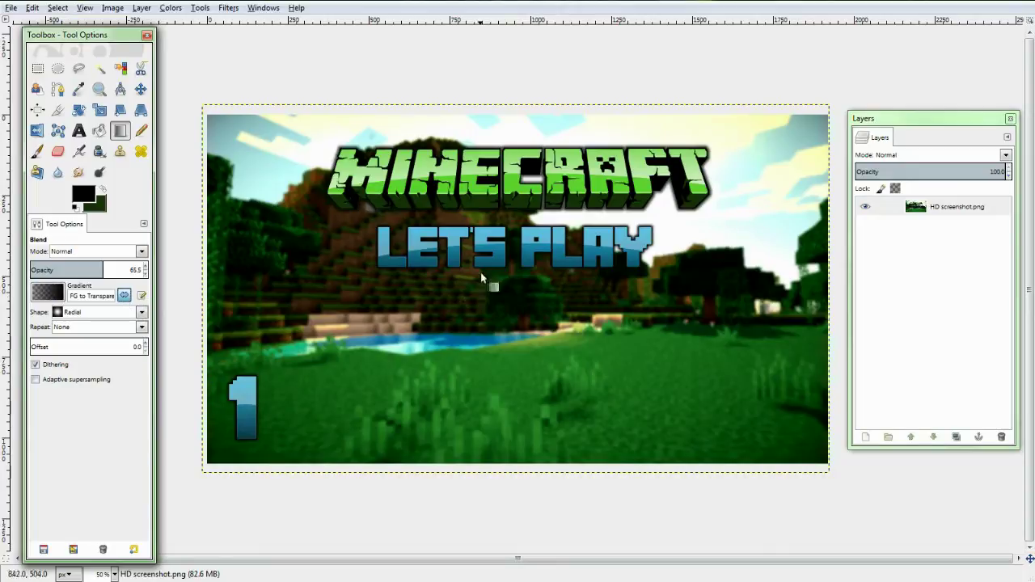
Step: Try the black radial vignette from the image centre to its lower-right corner at 65.5 and 40.5 opacity, undoing each attempt
drag(505, 270, 828, 468)
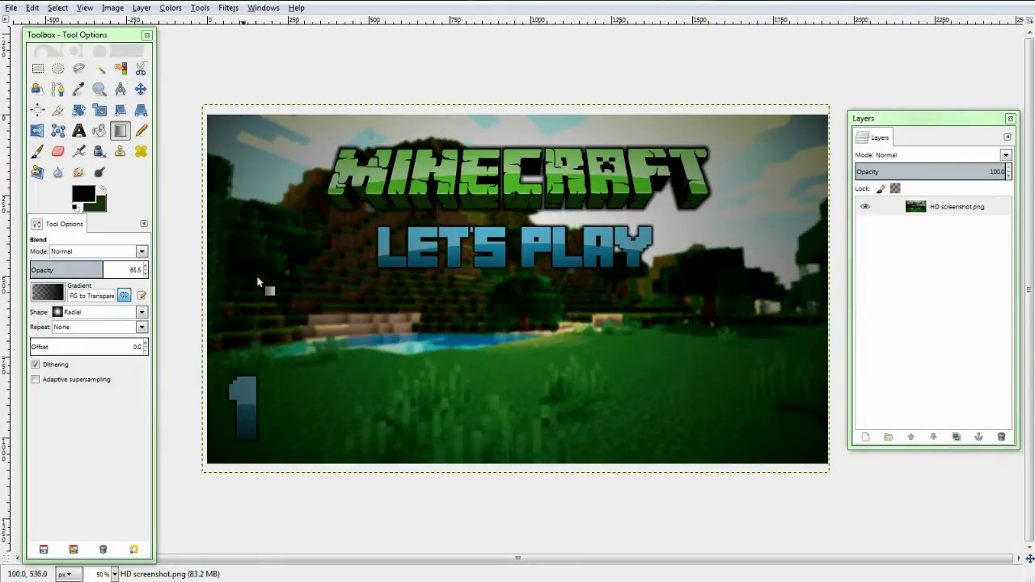
key(ctrl+z)
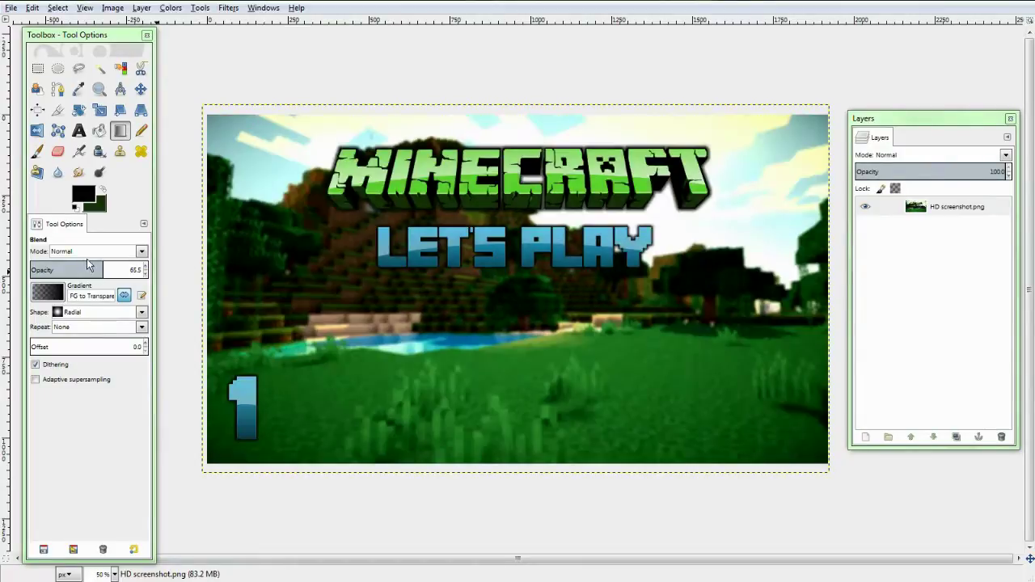
drag(94, 269, 75, 269)
drag(517, 274, 835, 477)
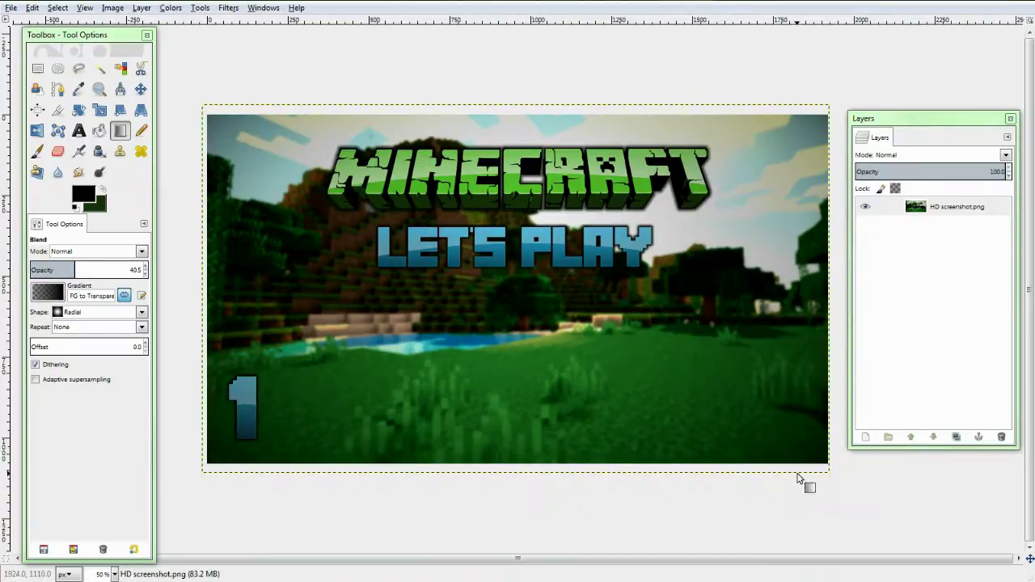
key(ctrl+z)
Step: Set the gradient opacity to 28.5 and apply the radial vignette from the image centre out to the lower-right corner
drag(75, 270, 61, 269)
drag(510, 270, 833, 477)
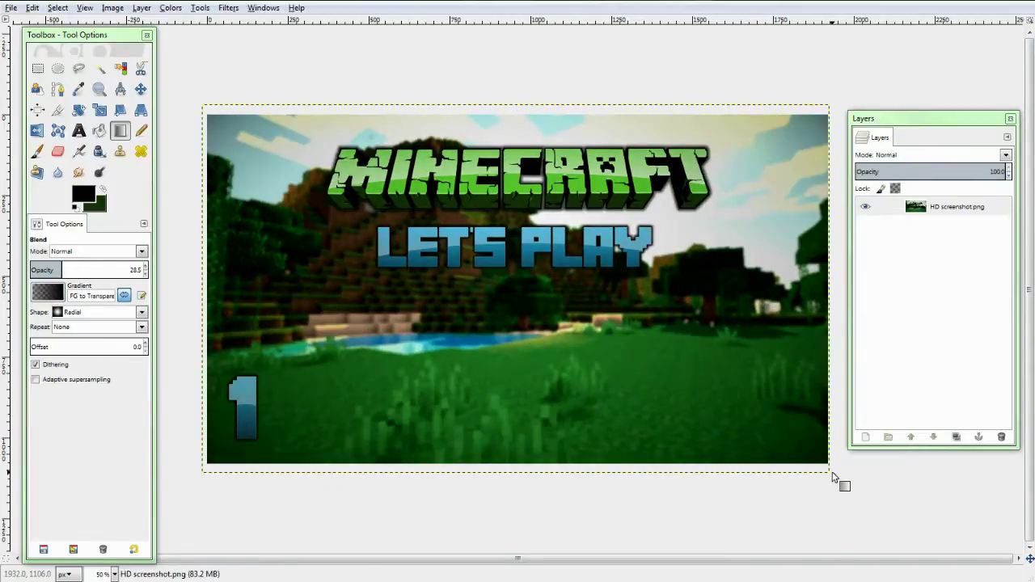